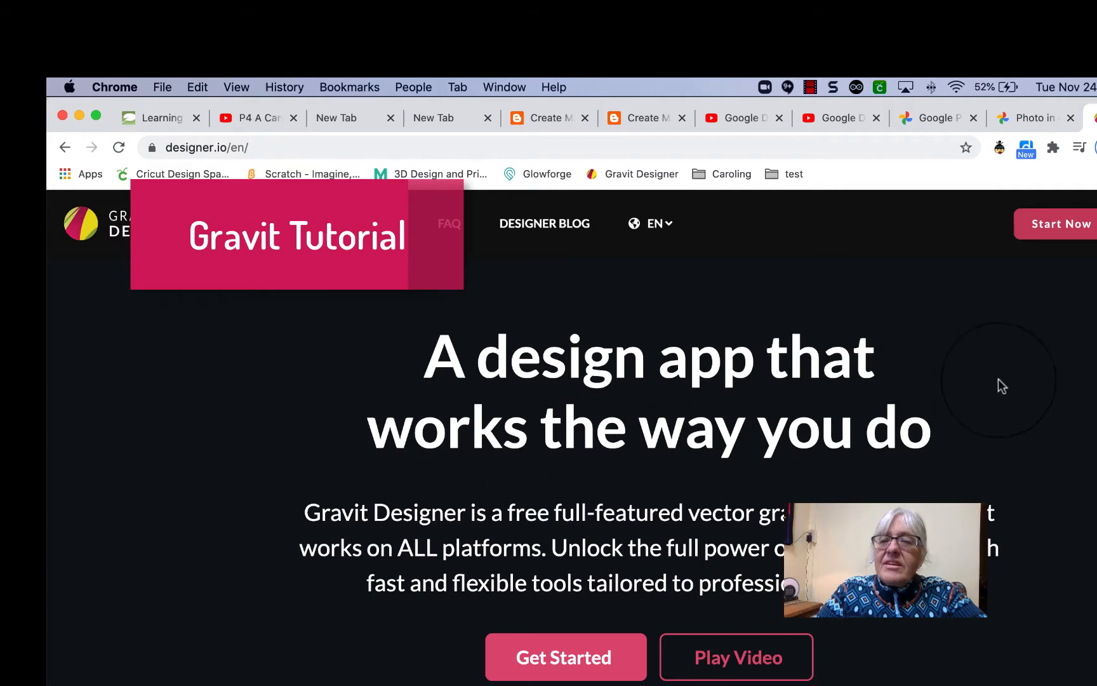
Launch the Gravit Designer web app from designer.io to reach the New Design screen.
left_click(1062, 231)
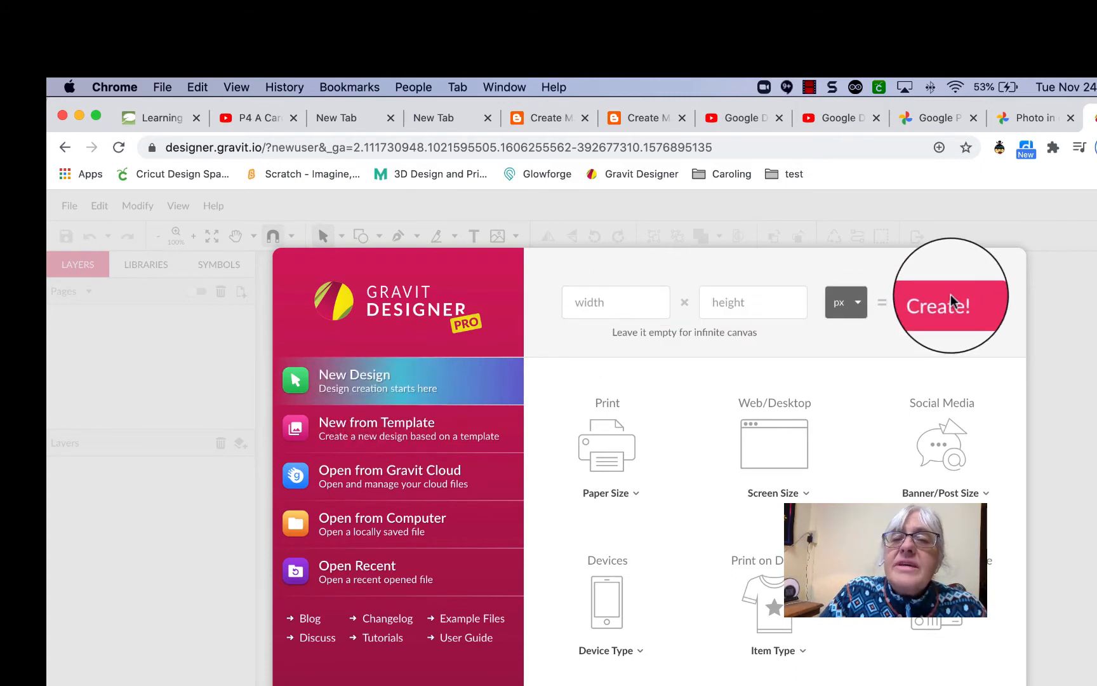
Create a new 5 × 5 document with inches as the unit.
left_click(856, 303)
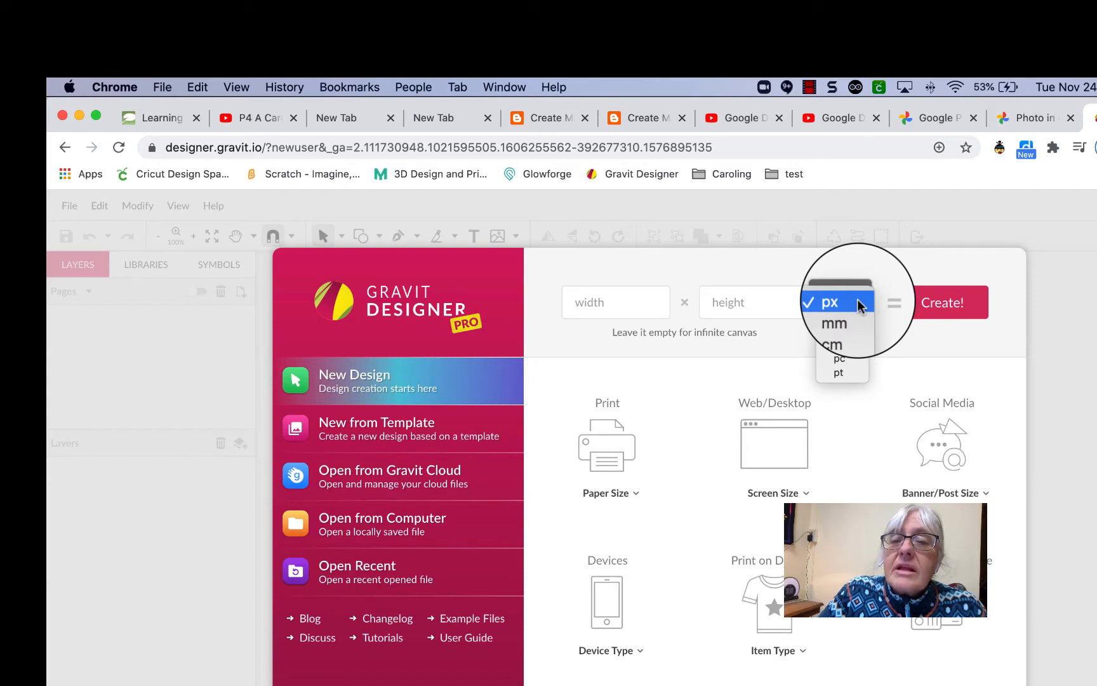
left_click(838, 346)
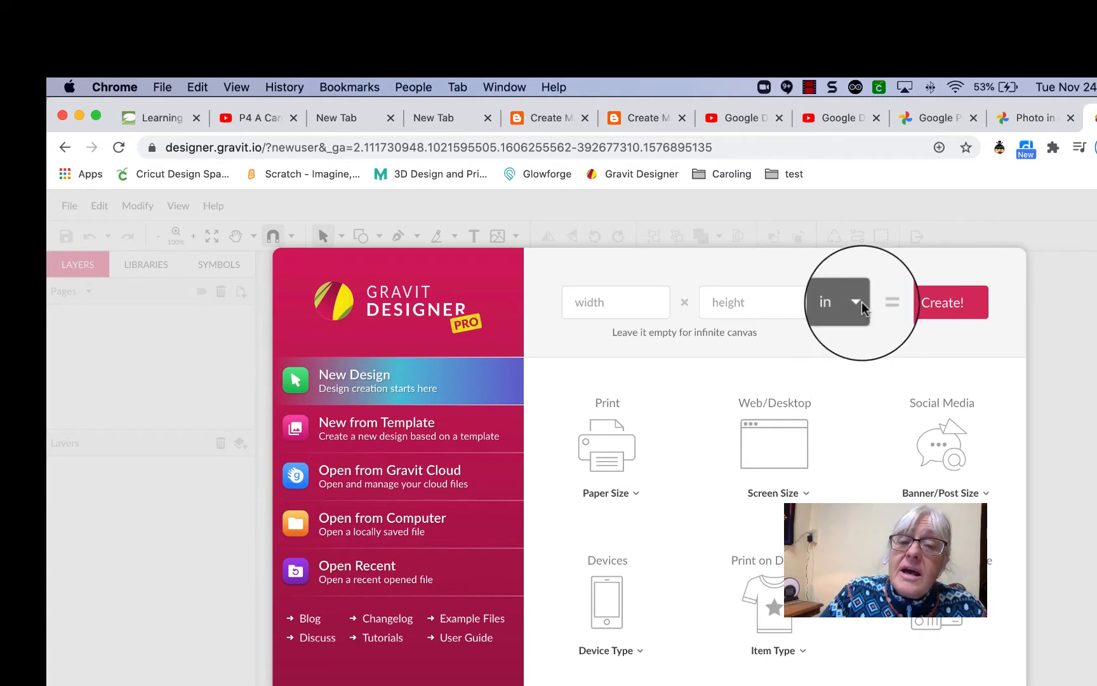
left_click(622, 301)
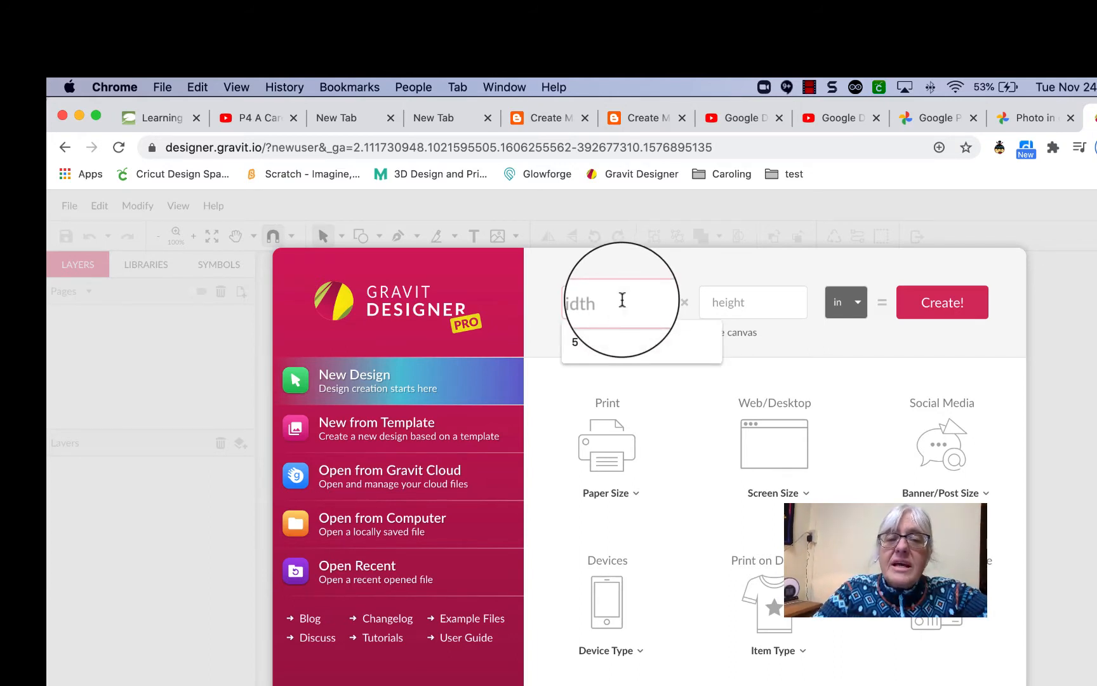
type("5")
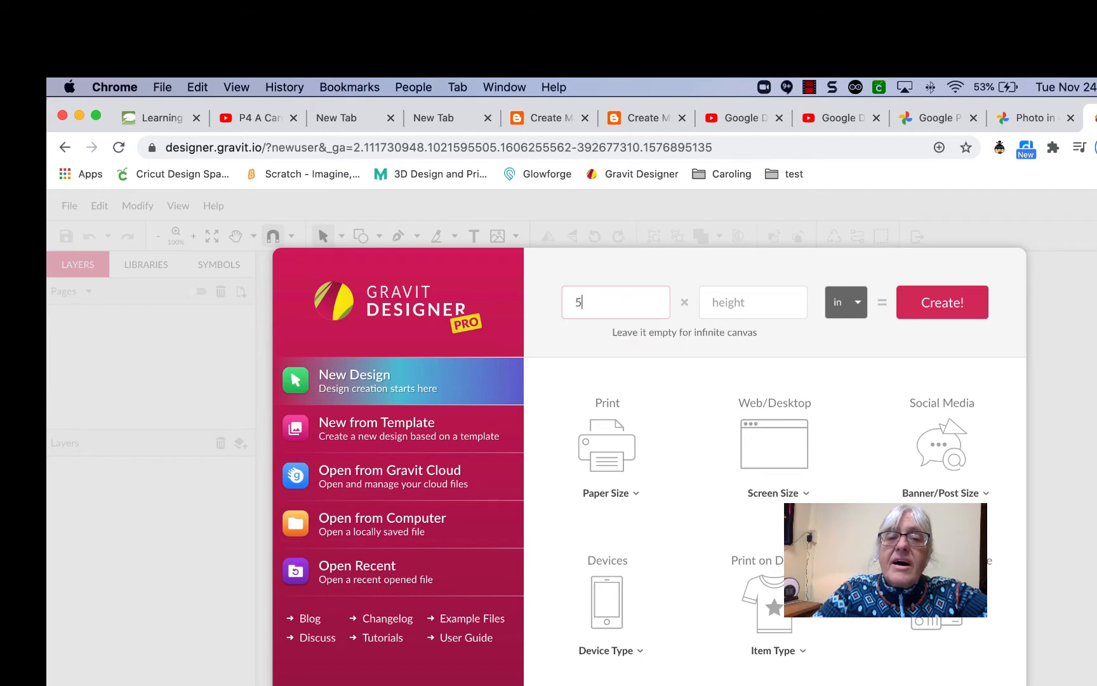
left_click(742, 302)
type("5")
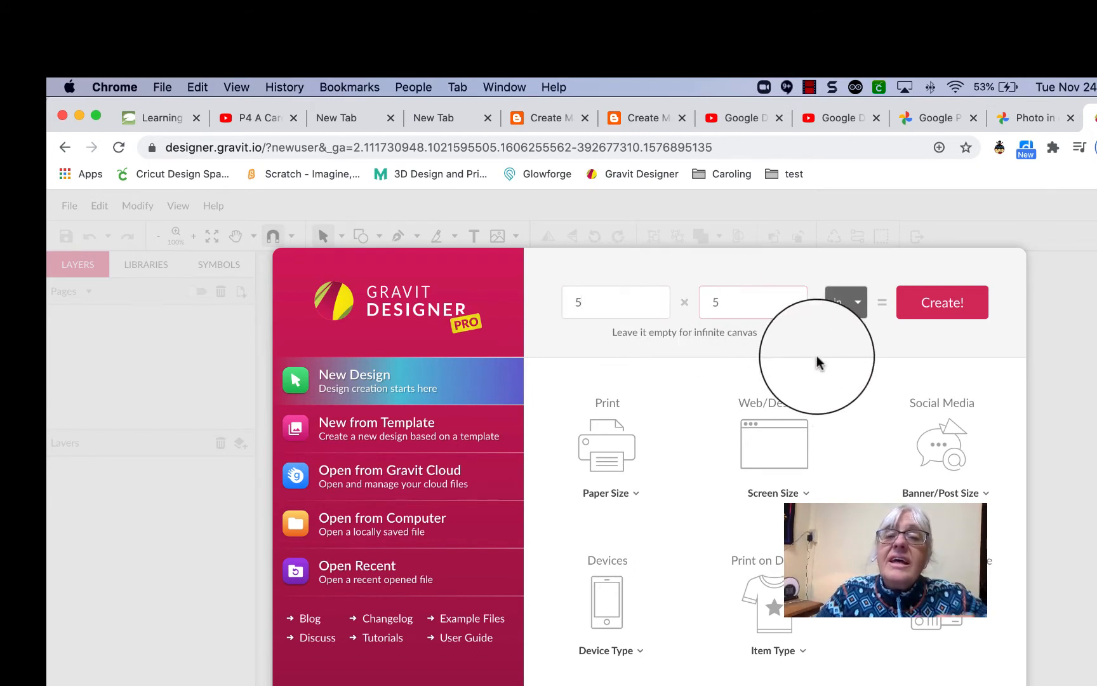
left_click(945, 302)
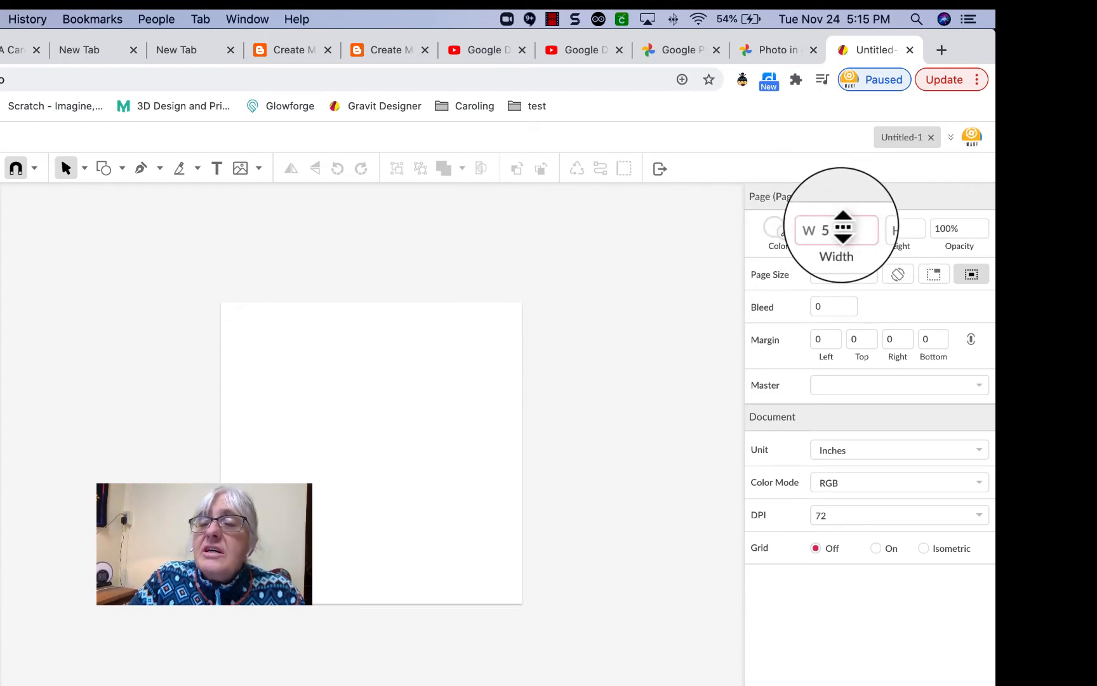
Check the 5-inch page width and open the shape tool's list to Ellipse.
left_click(841, 225)
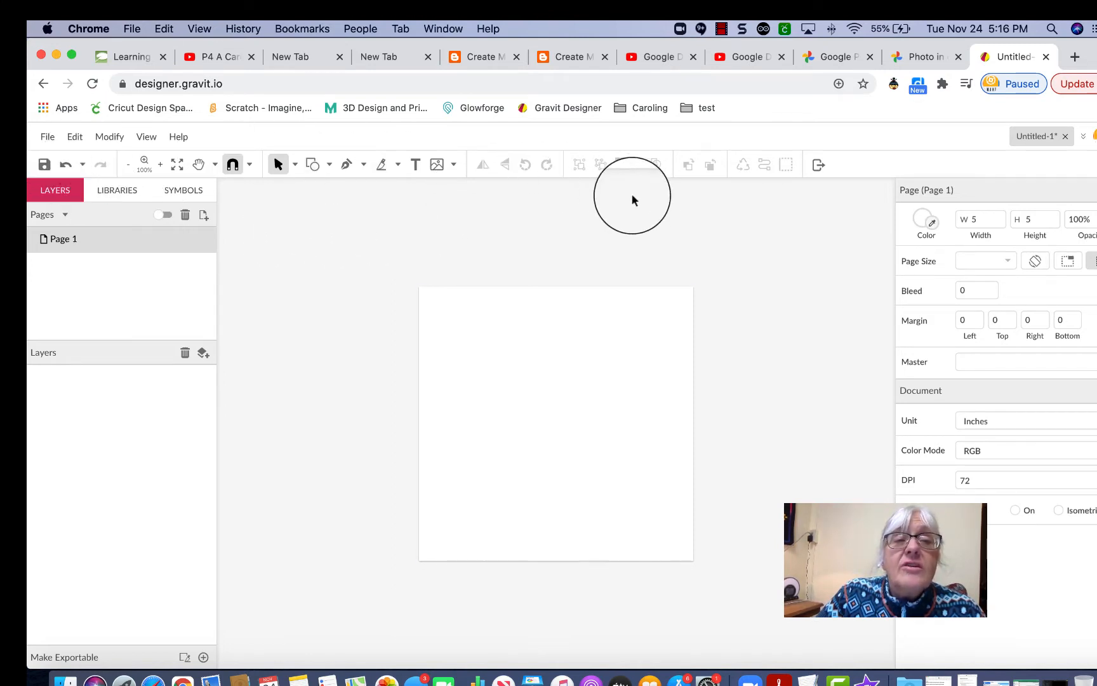
left_click(330, 167)
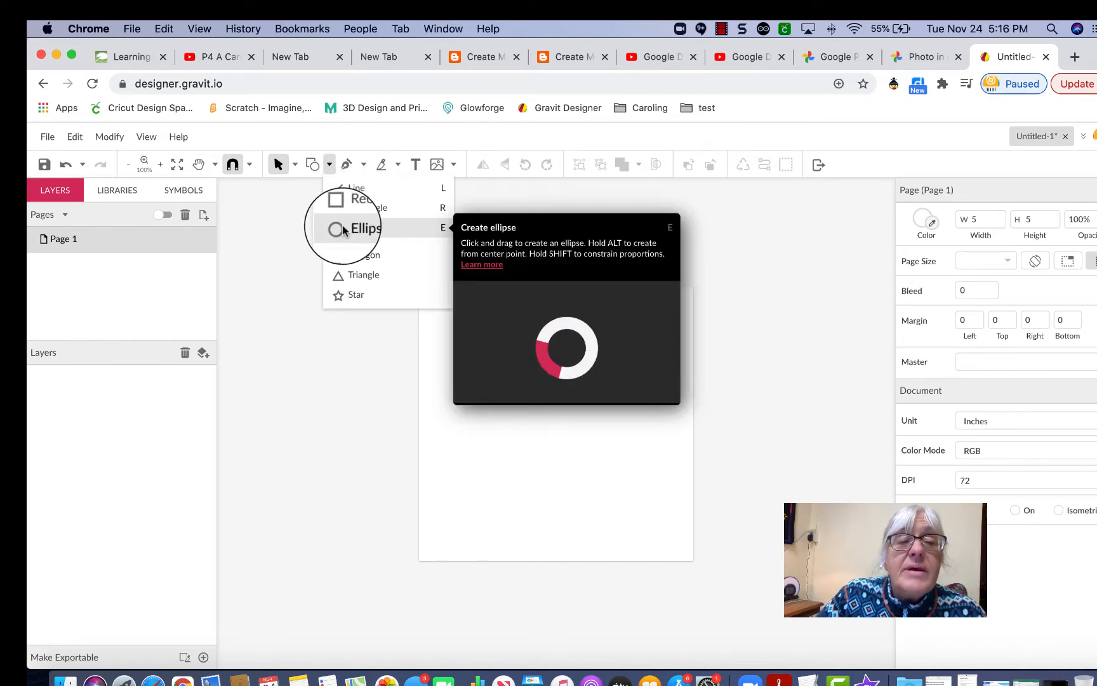
Draw test ellipses on the page and delete the unwanted one.
left_click(343, 228)
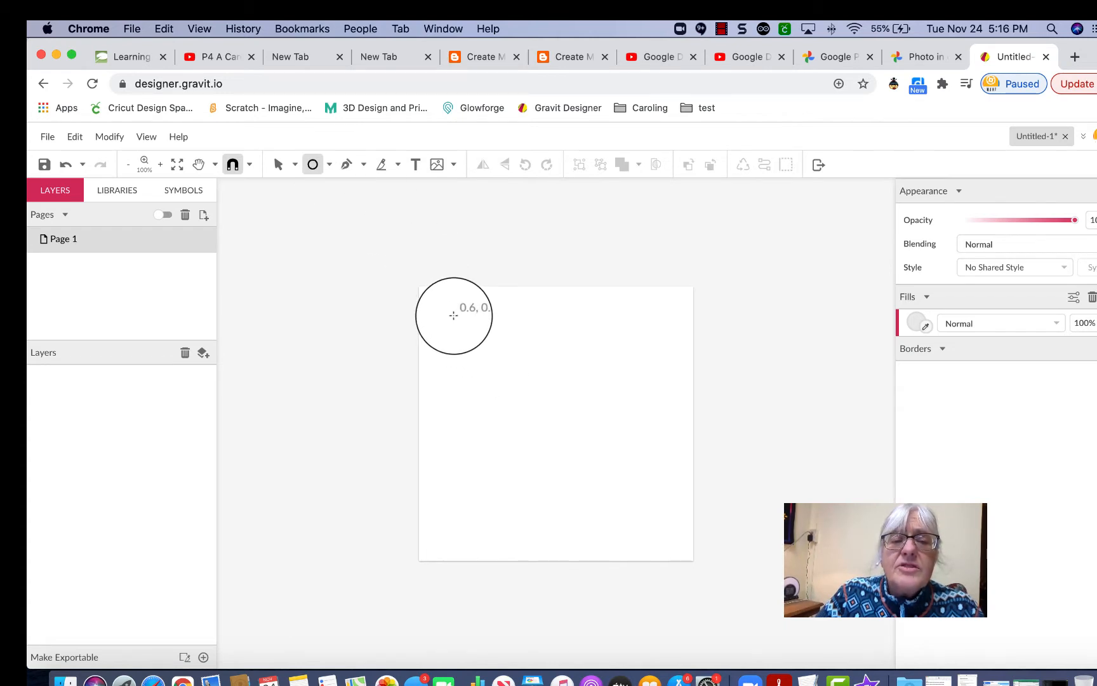
left_click_drag(454, 315, 620, 400)
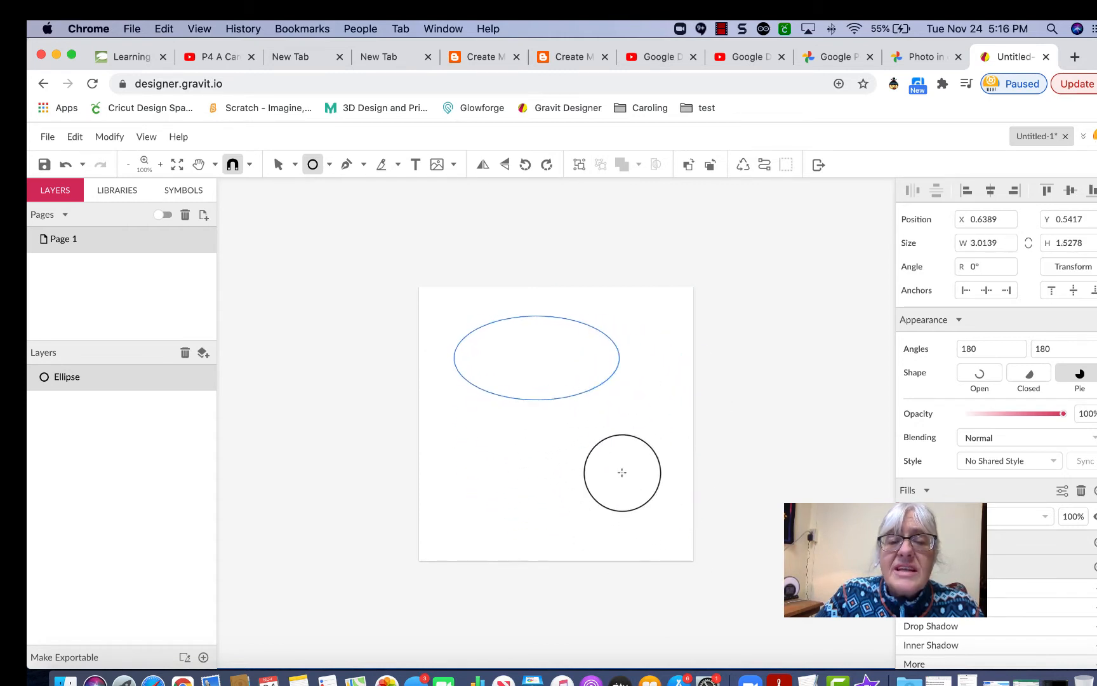
left_click_drag(623, 472, 436, 301)
key("BackSpace")
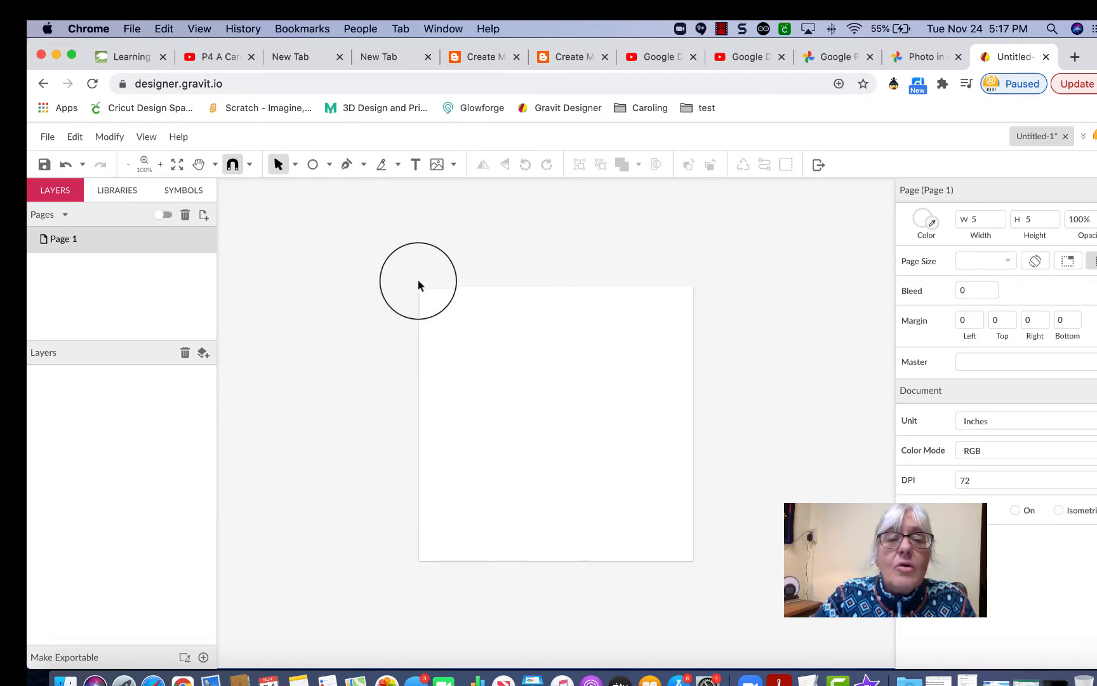
Draw a large circle about 3.99 inches wide across the page.
left_click(329, 164)
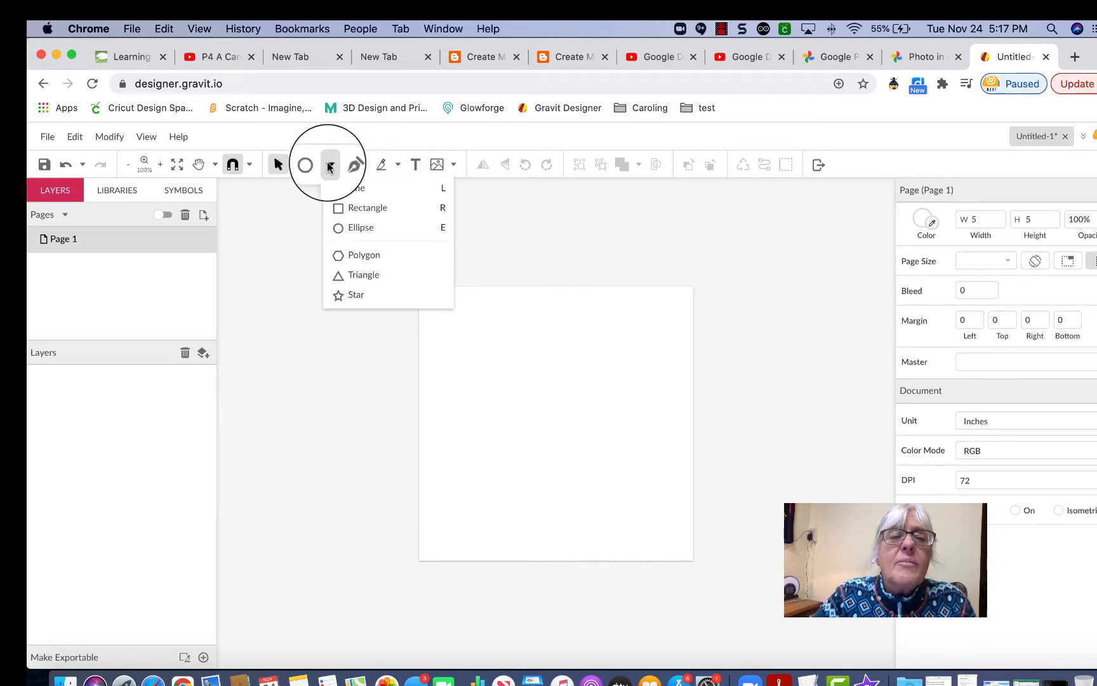
left_click(355, 230)
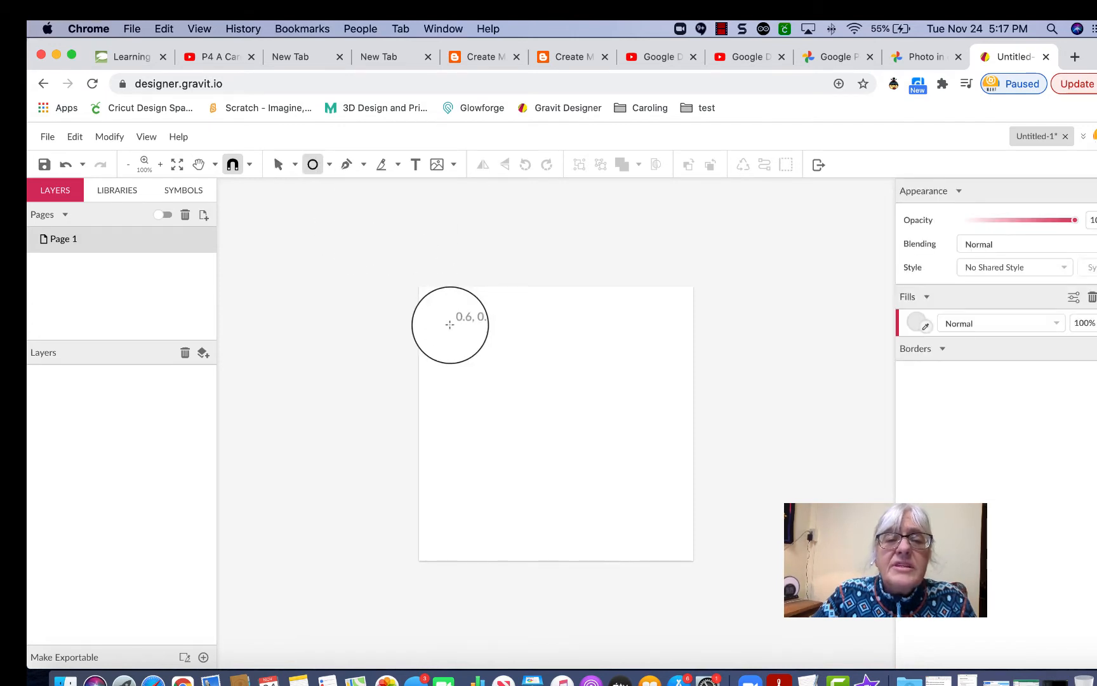
left_click_drag(459, 331, 536, 408)
left_click_drag(498, 369, 668, 443)
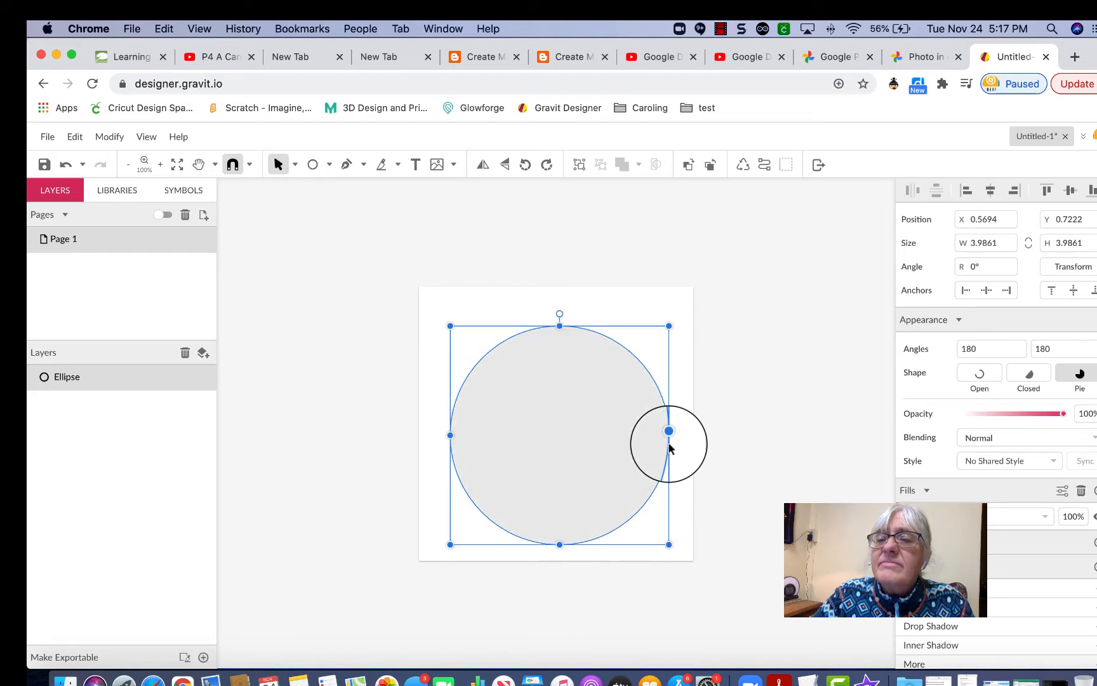
Nudge the circle higher on the page with the Up arrow.
left_click(625, 324)
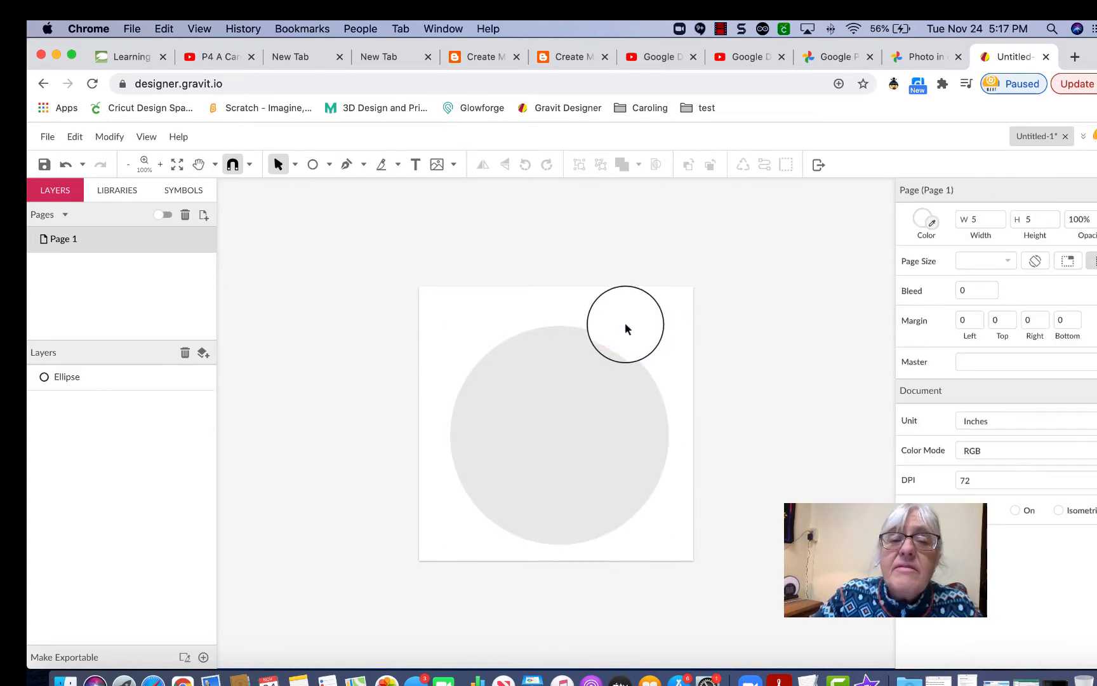
left_click(589, 353)
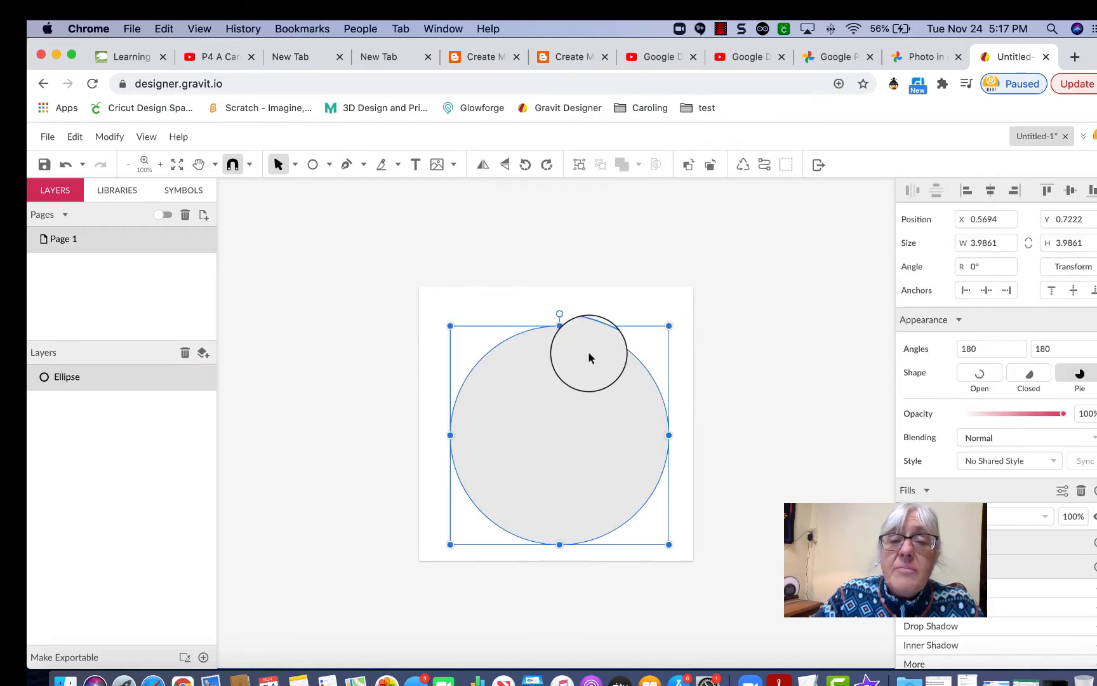
key("Up")
key("Up")
key("Up")
key("Up")
key("Up")
key("Up")
key("Up")
key("Up")
key("Up")
key("Up")
key("Up")
key("Up")
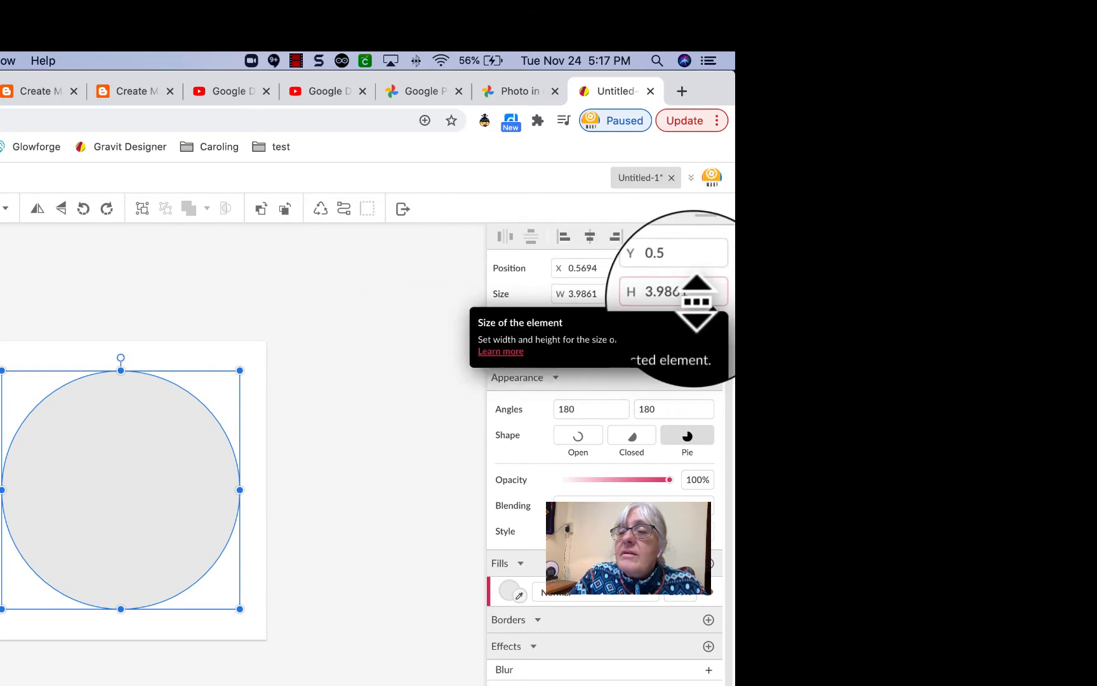
Resize the circle to exactly 3.5 × 3.5 inches.
left_click(604, 294)
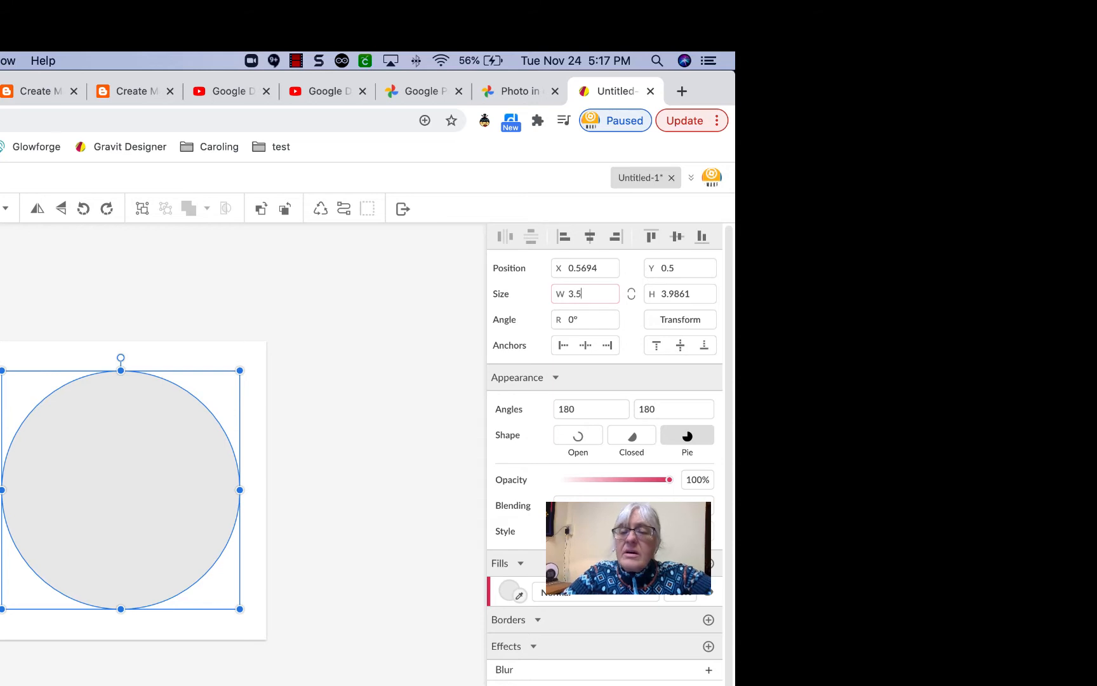
left_click(693, 289)
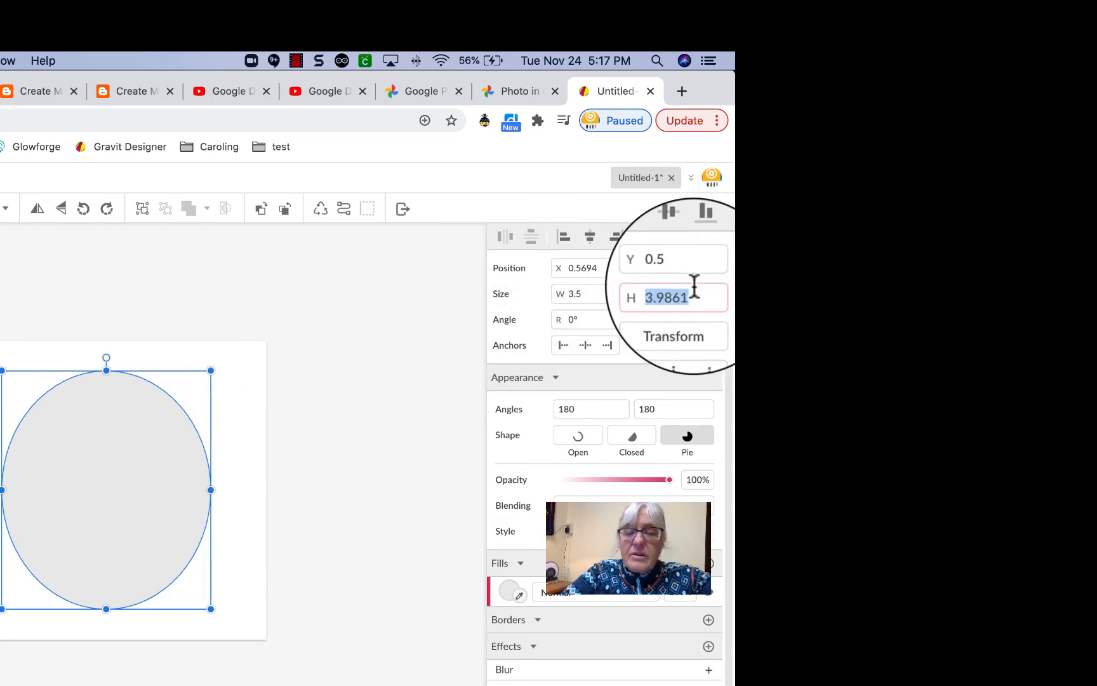
type("3.5")
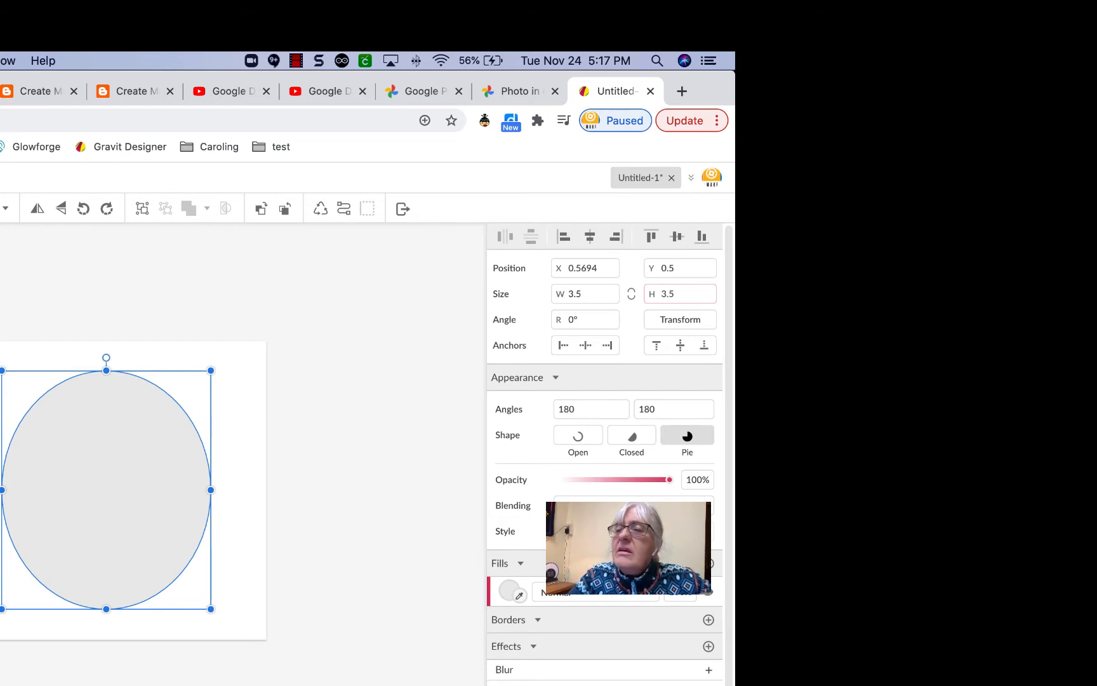
left_click(678, 299)
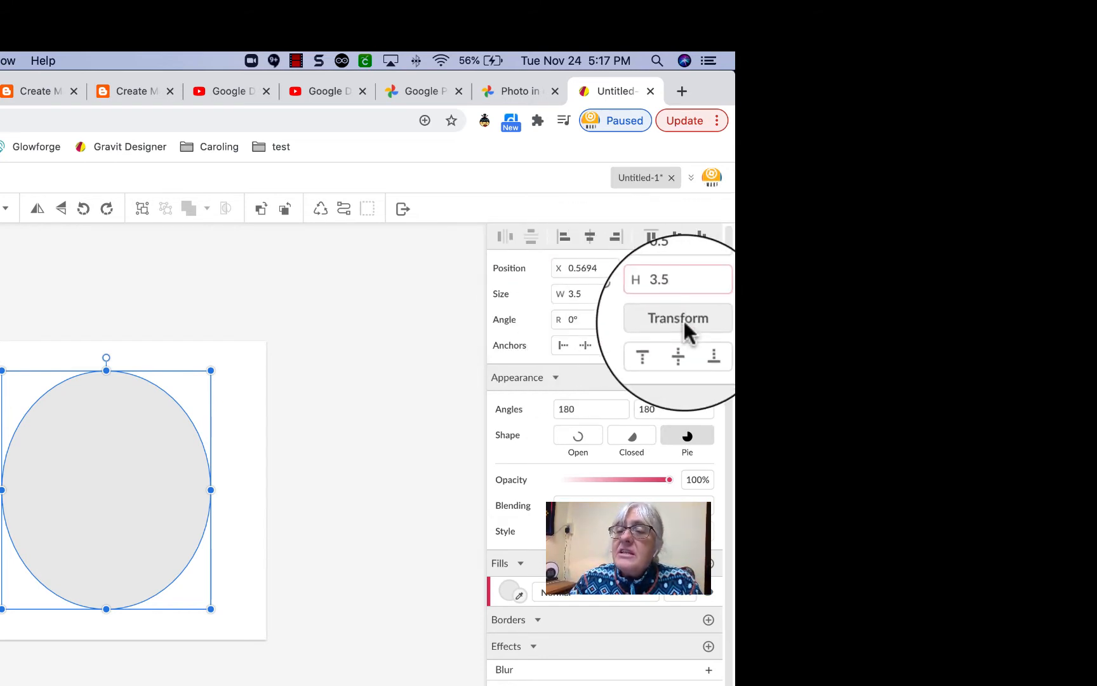
left_click(603, 320)
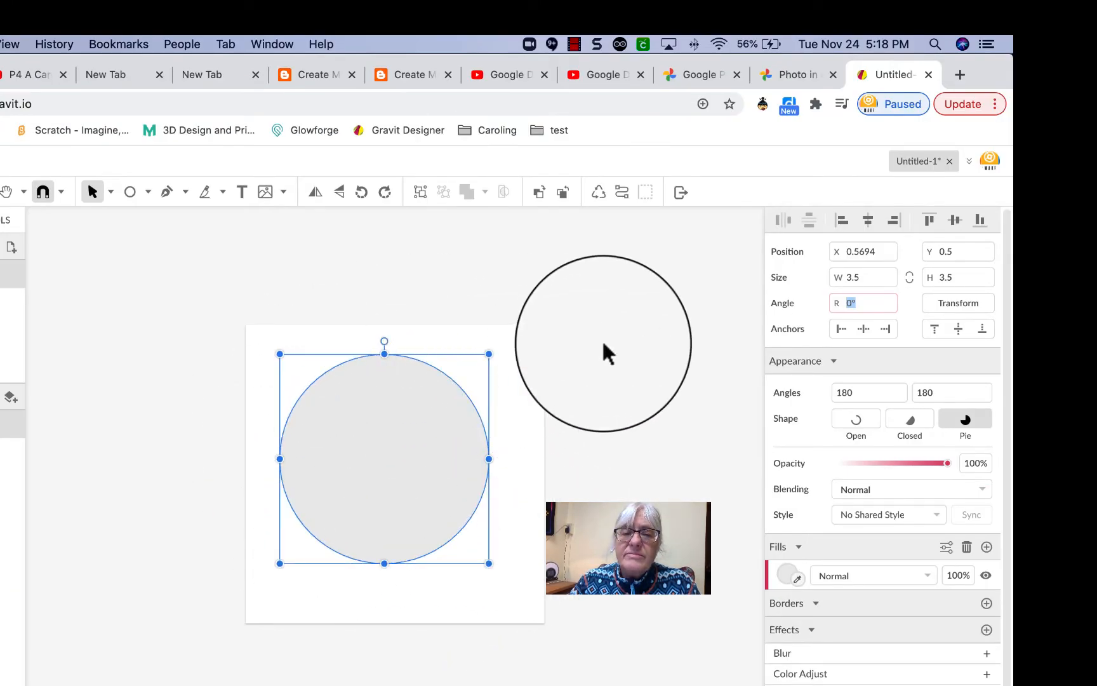
left_click(604, 351)
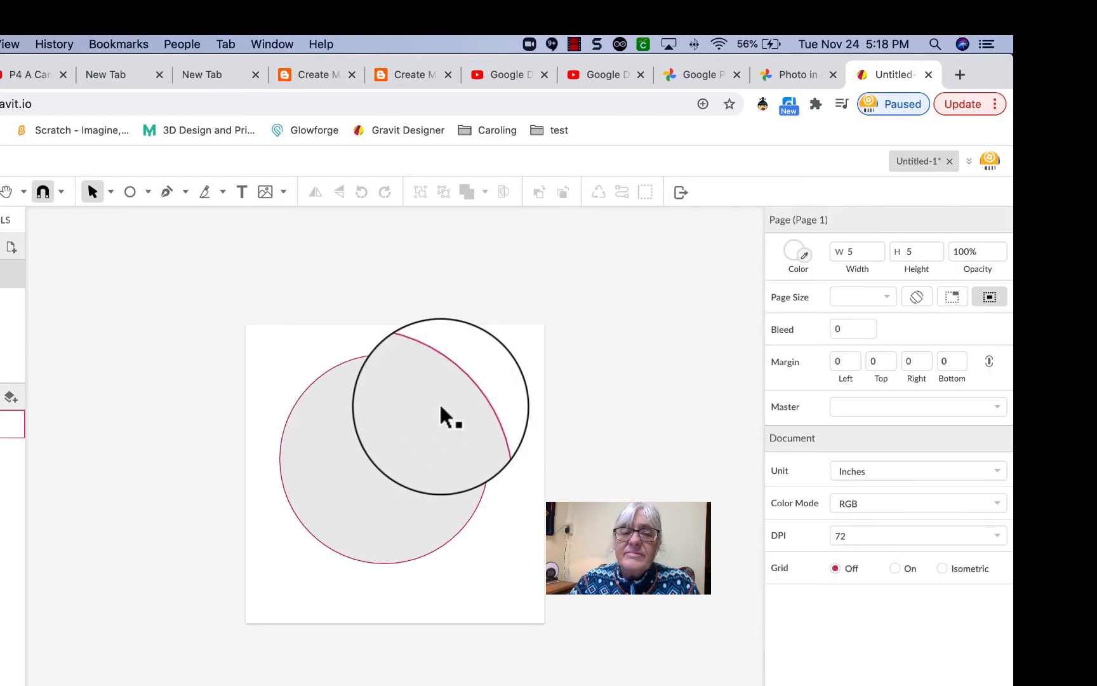
left_click(444, 416)
left_click(579, 360)
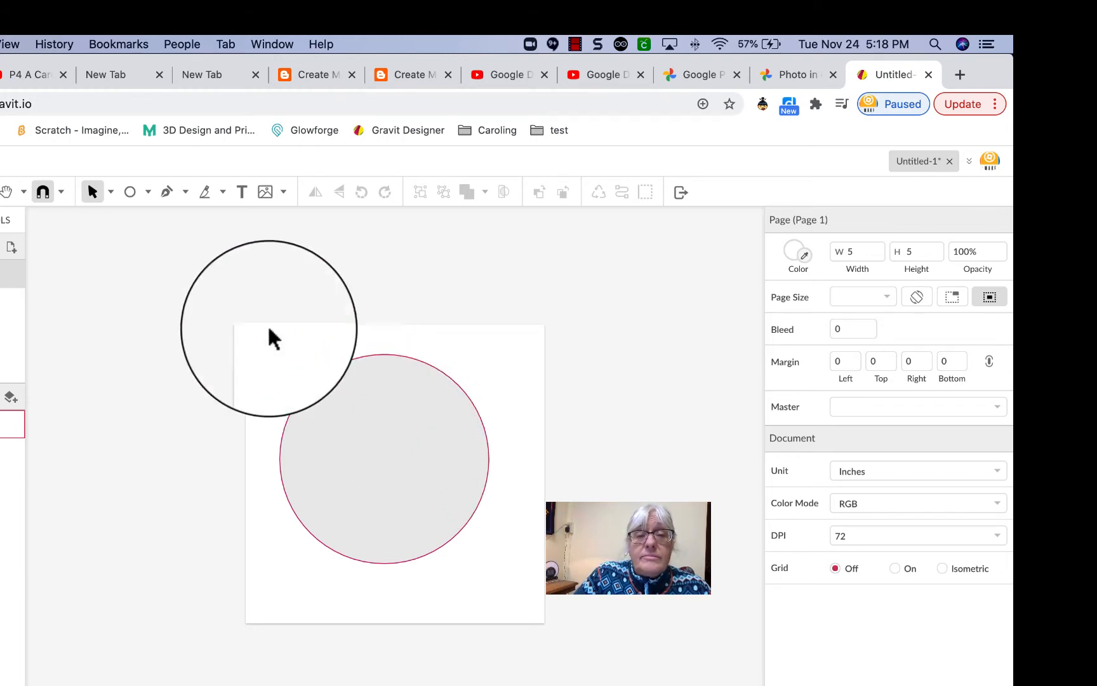
left_click(148, 192)
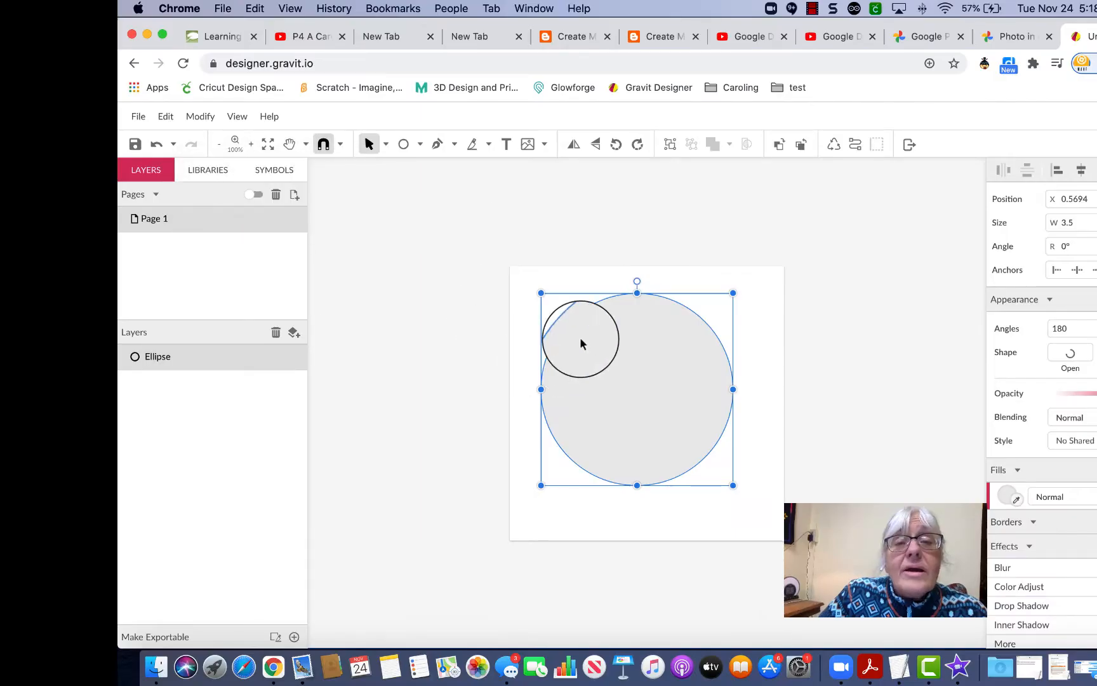
Duplicate the circle and drag the copy onto the page.
left_click(164, 118)
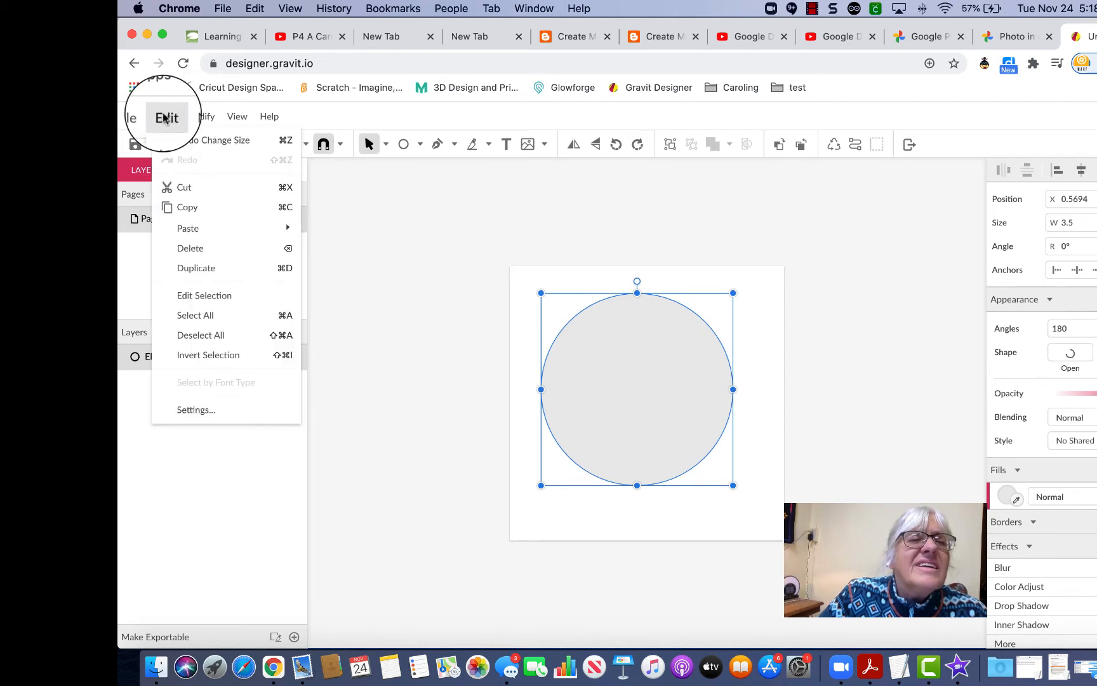
left_click(212, 272)
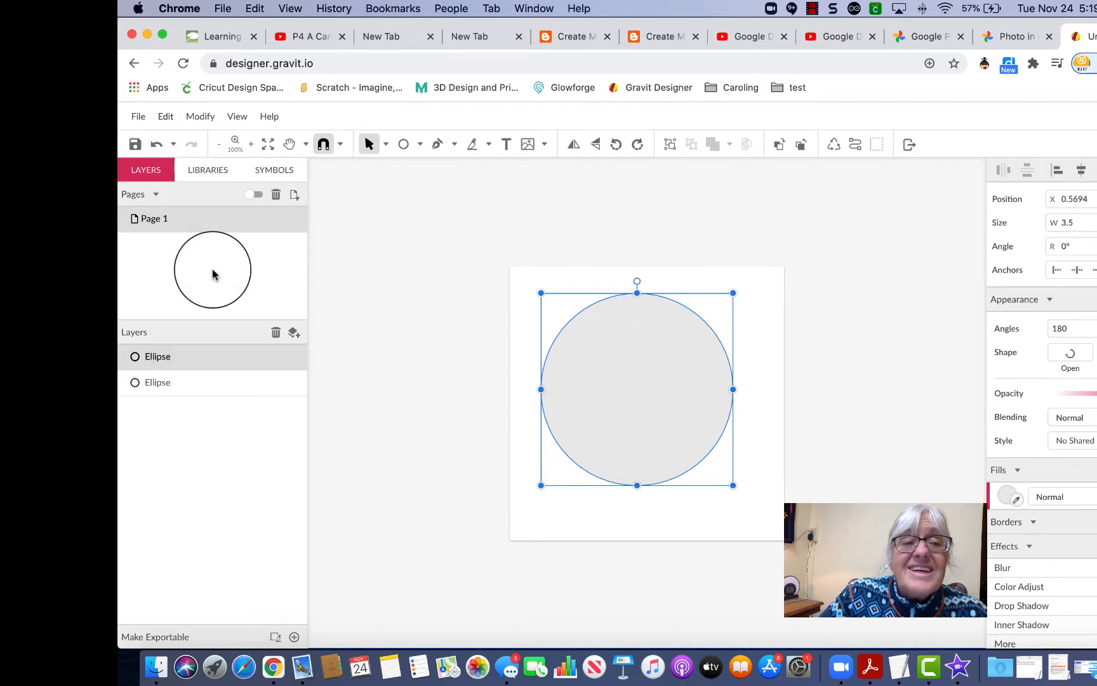
left_click_drag(212, 275, 672, 367)
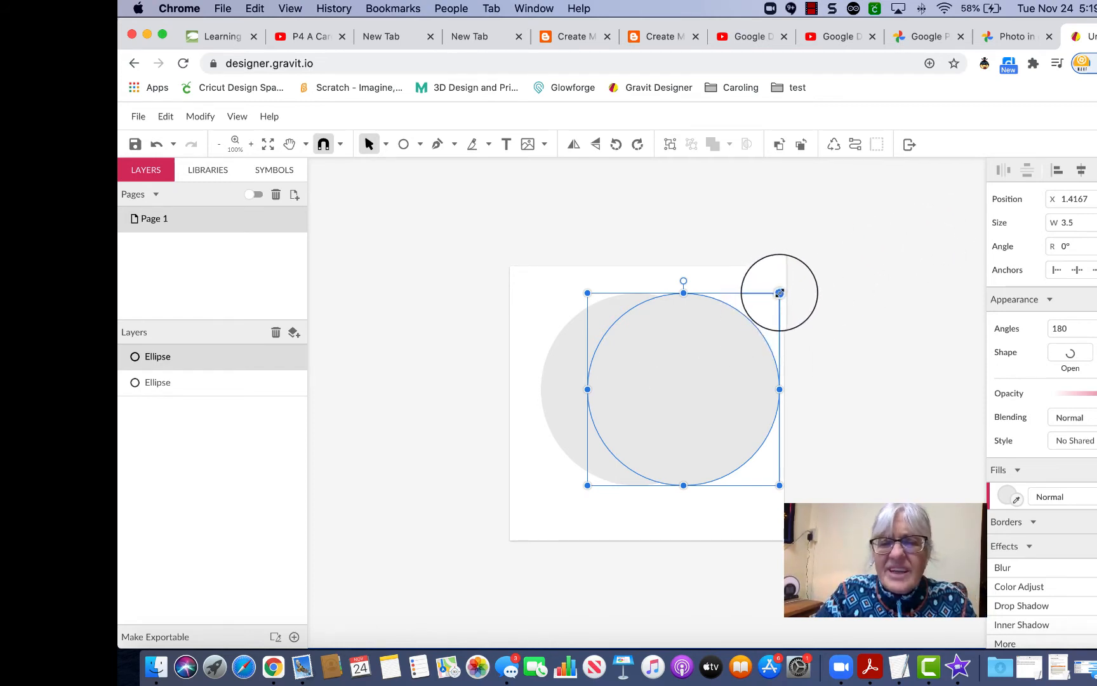
Shrink the copied circle to 2.5 × 2.5 inches.
left_click_drag(779, 293, 749, 324)
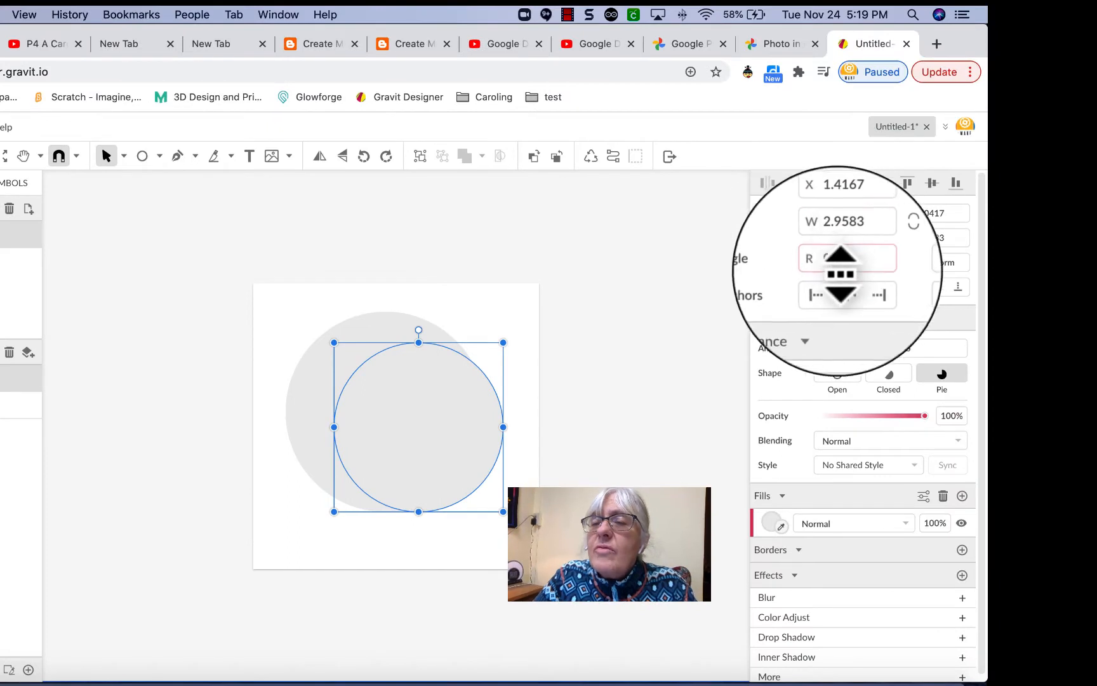
left_click(861, 236)
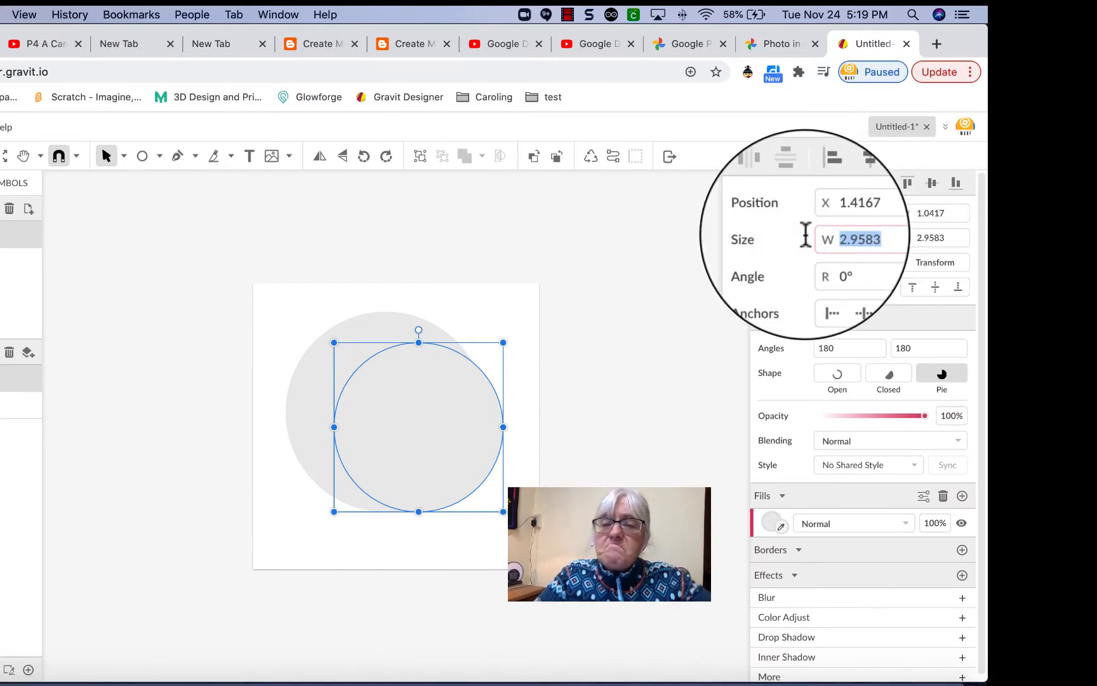
type("2.")
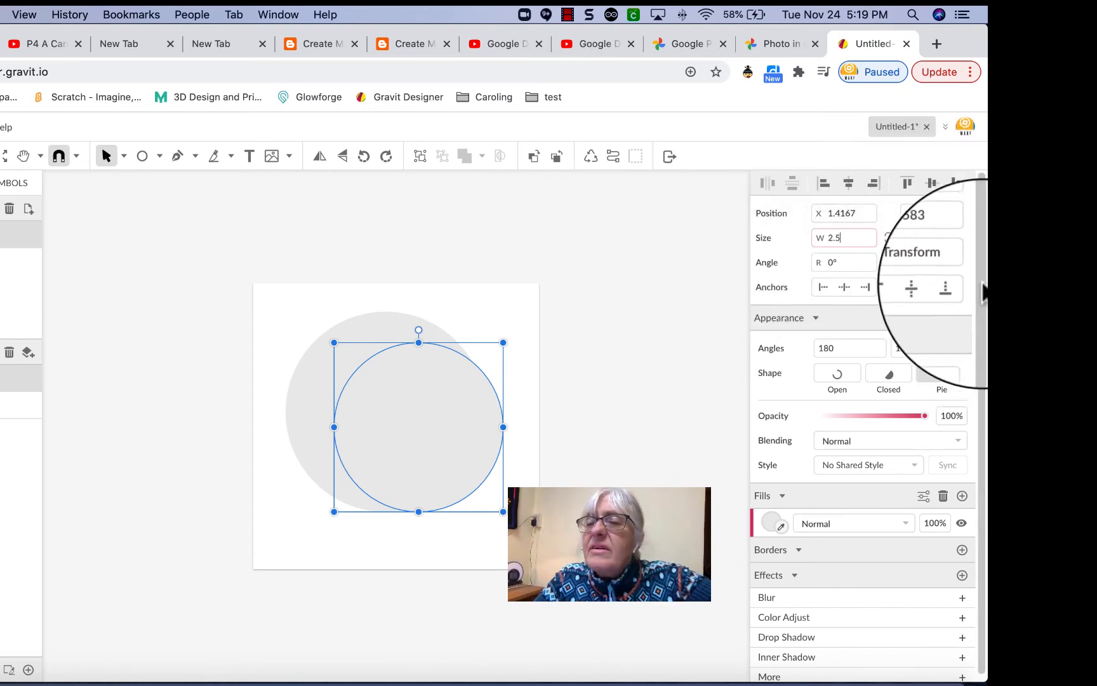
left_click(950, 238)
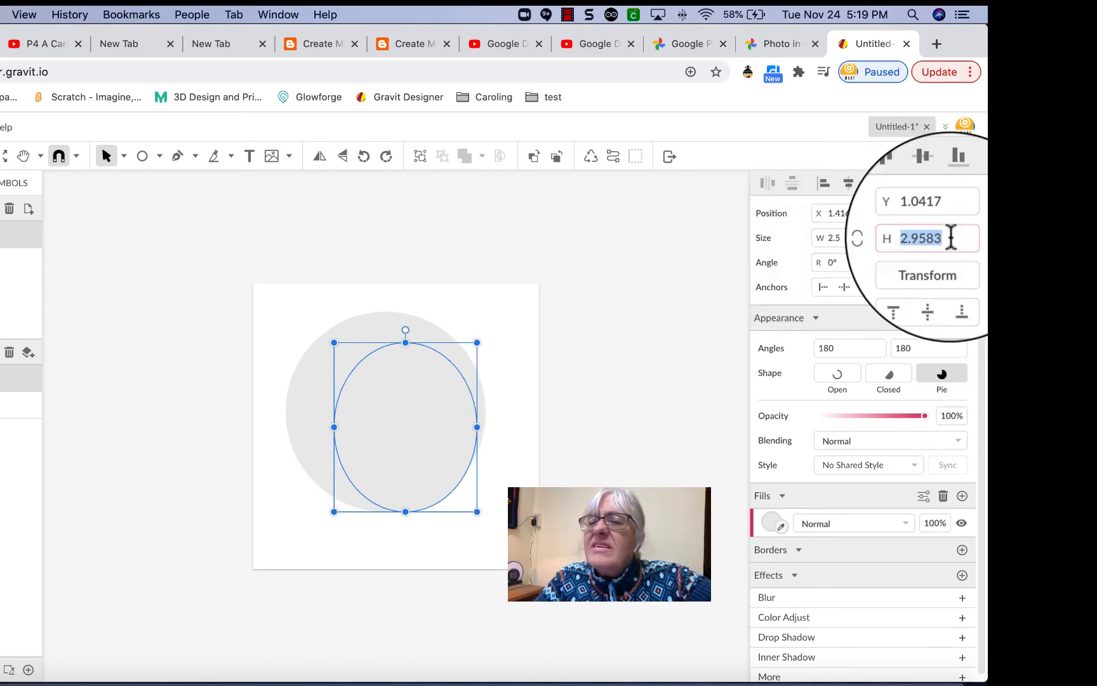
type("2.")
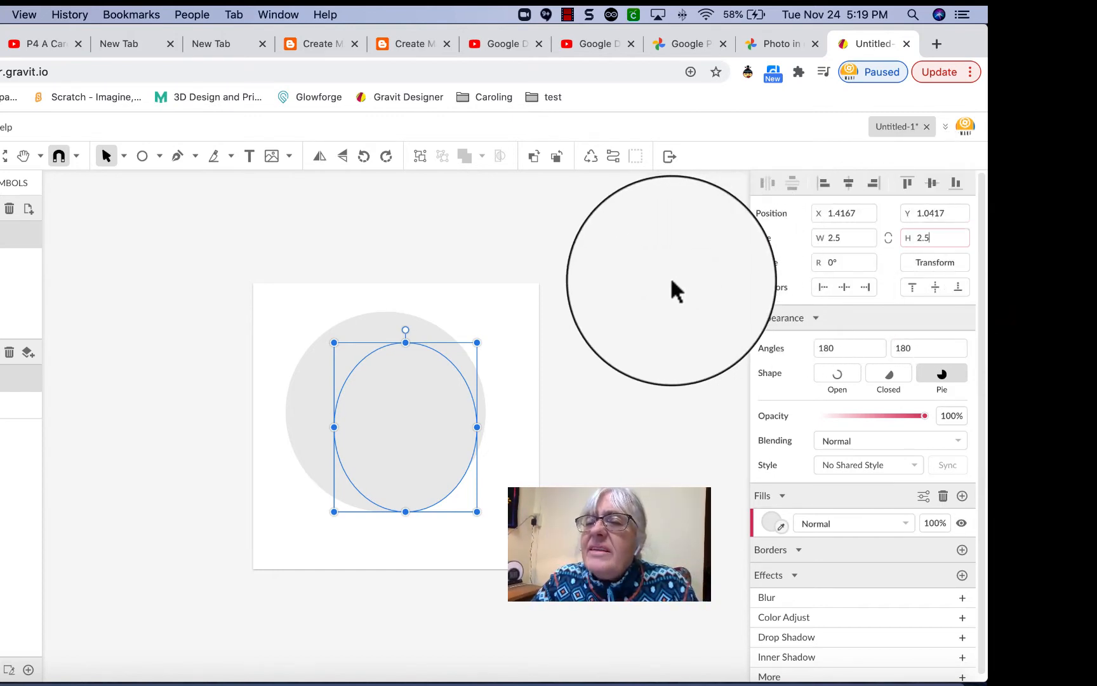
left_click(670, 286)
left_click_drag(609, 320, 431, 377)
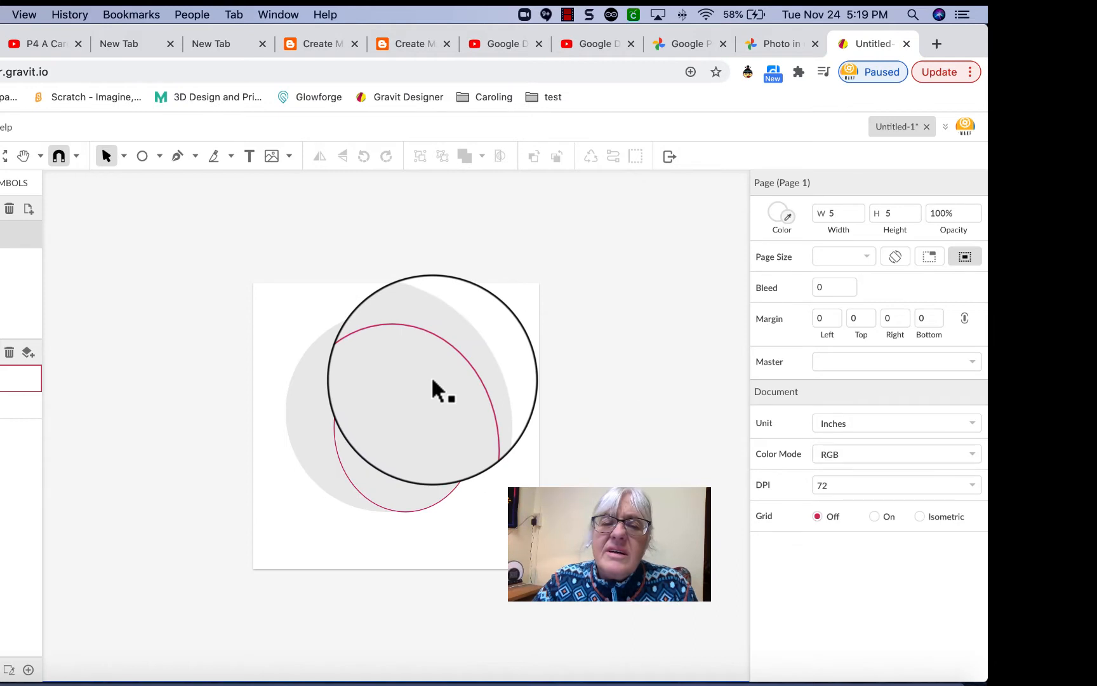
left_click(432, 381)
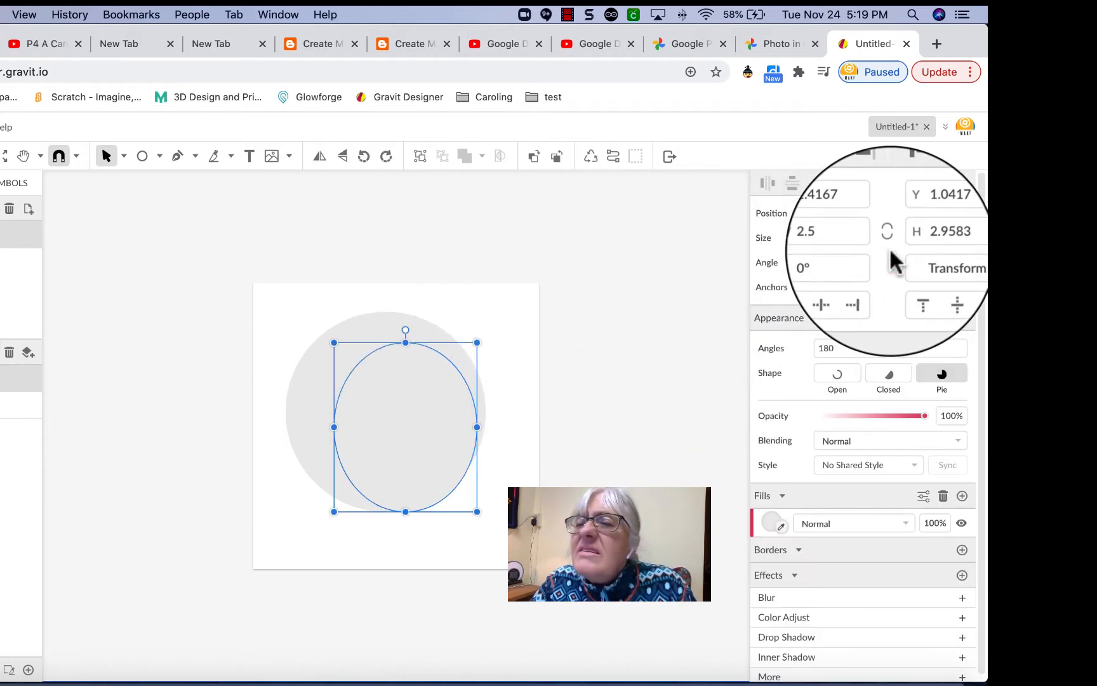
left_click(962, 239)
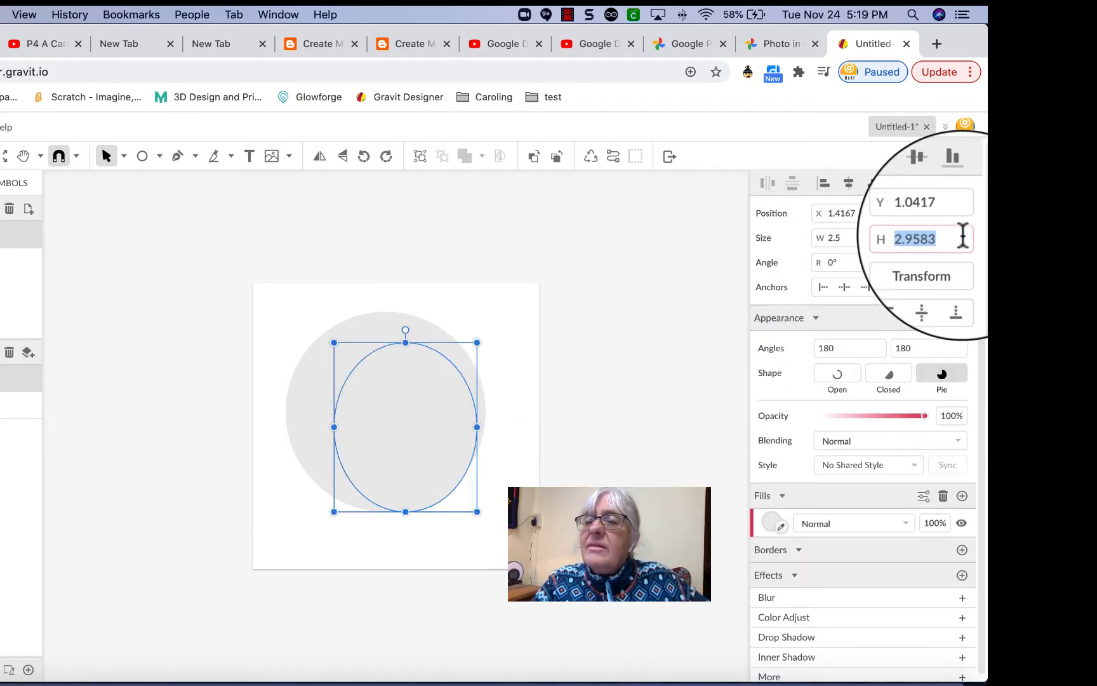
type("2")
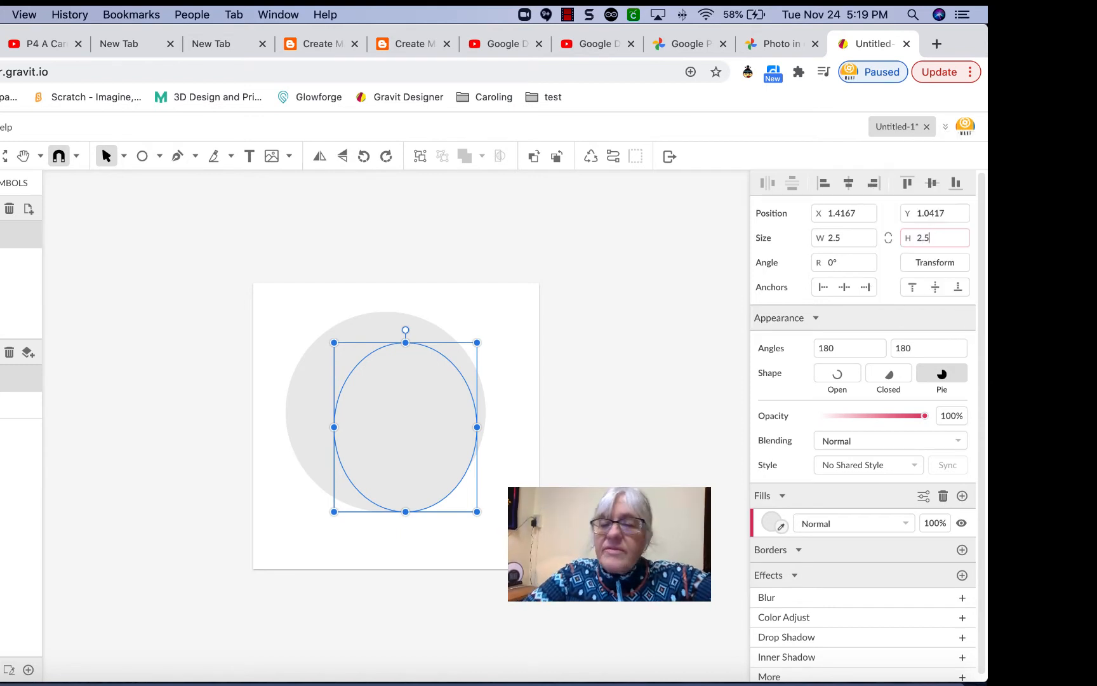
key("Return")
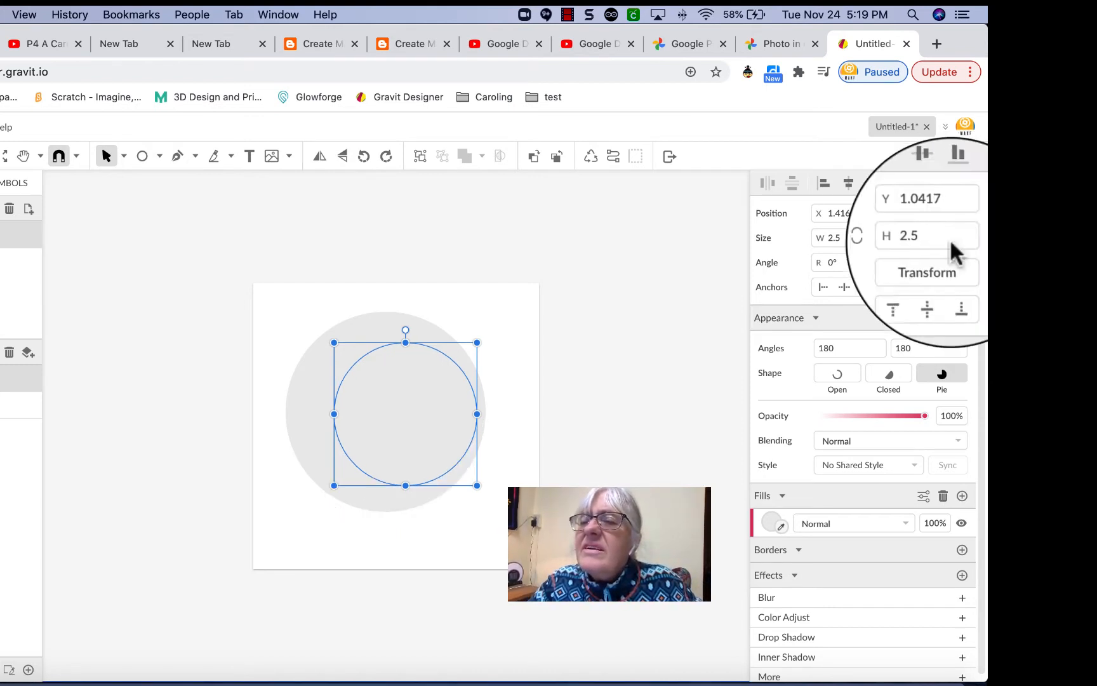
Centre the 2.5-inch circle inside the 3.5-inch circle and keep it selected.
mouse_move(395, 401)
left_mouse_down()
mouse_move(365, 399)
mouse_move(377, 397)
left_mouse_up()
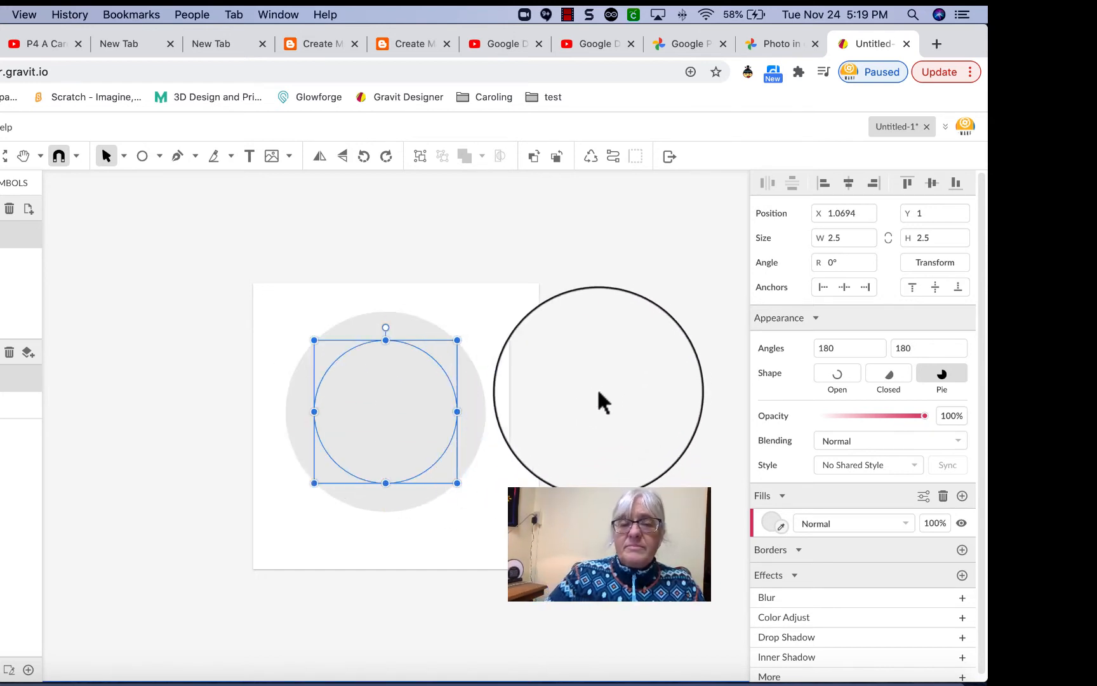
left_click(601, 388)
left_click(415, 392)
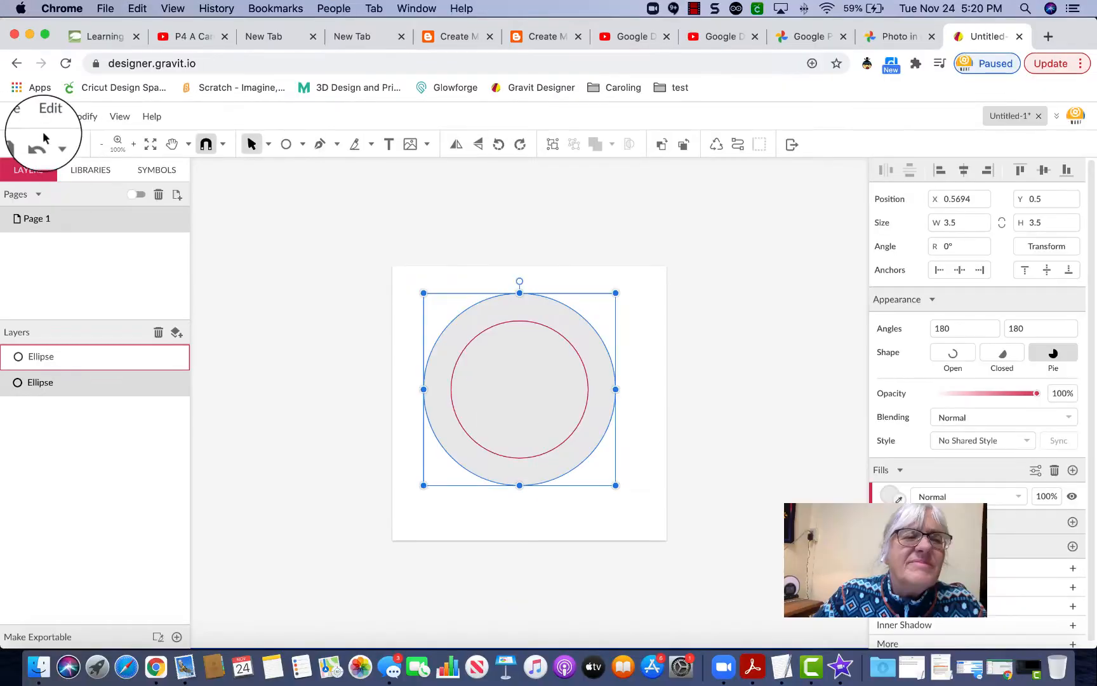
left_click(42, 143)
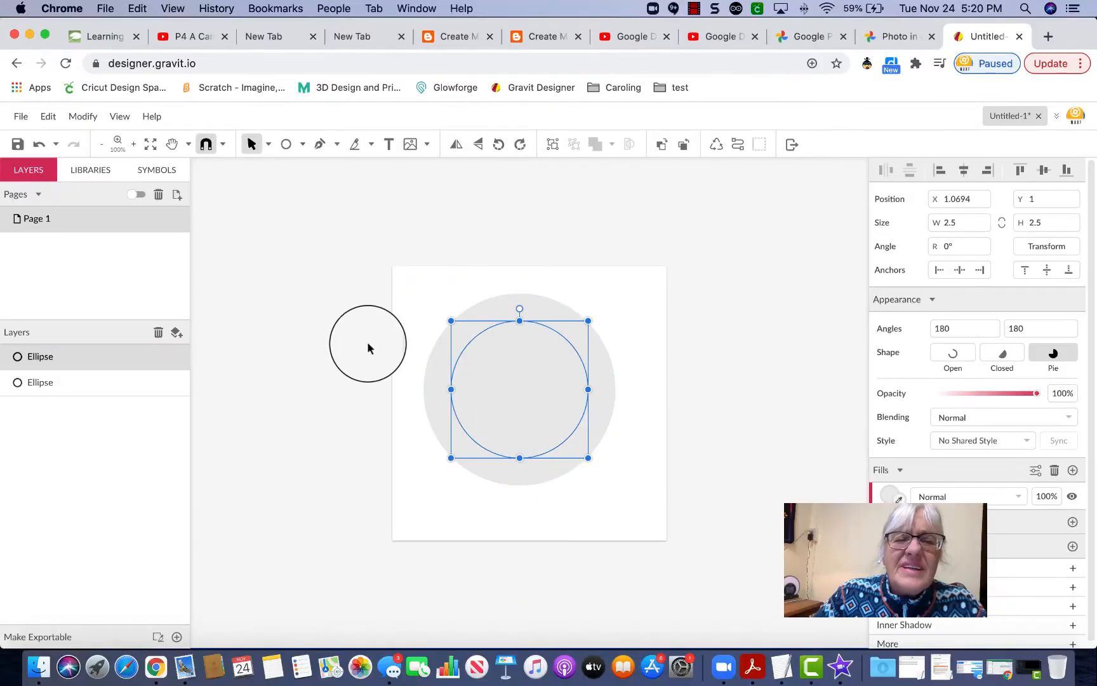
Save the design to the cloud as 'Holiday Ornament Simple'.
left_click(18, 120)
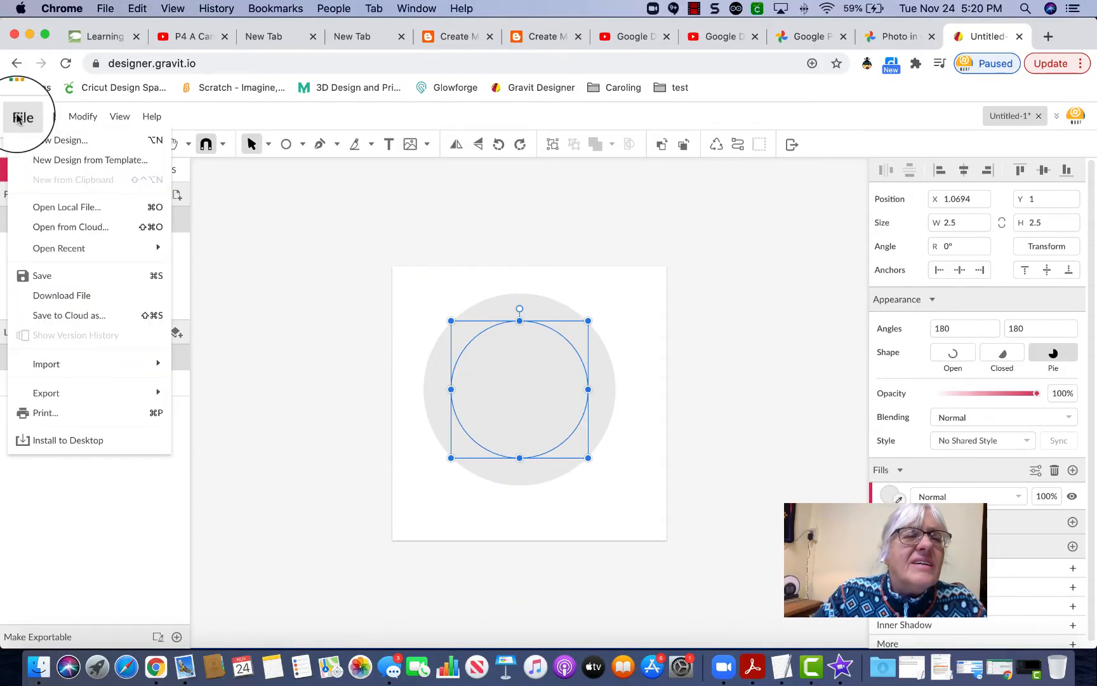
left_click(34, 277)
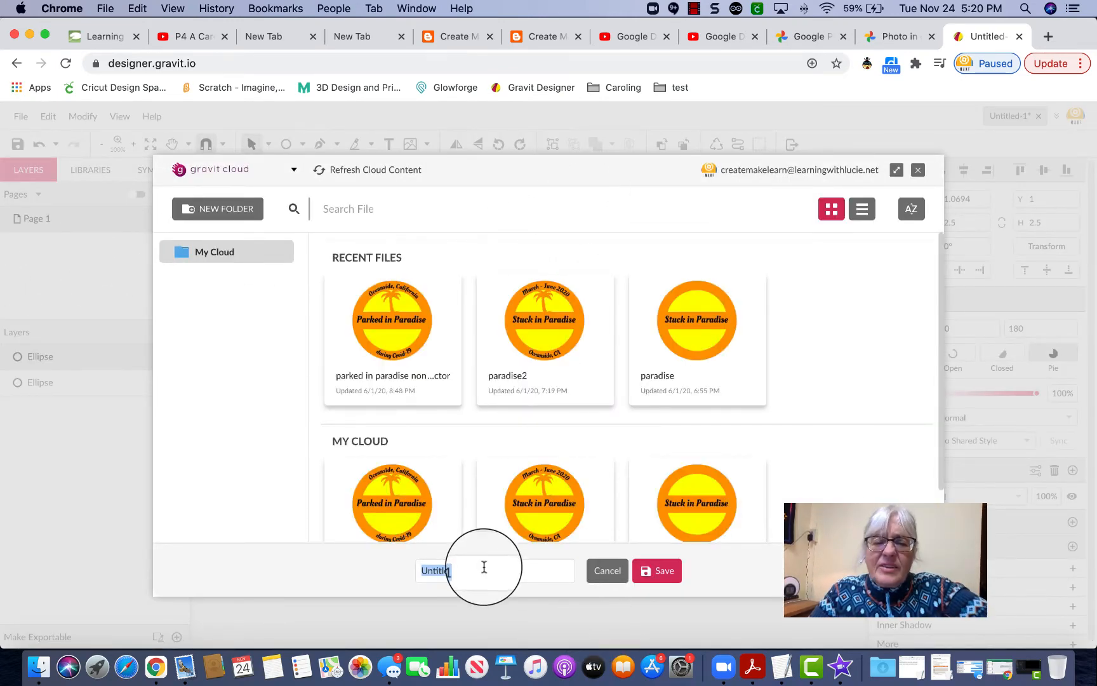
left_click_drag(484, 569, 393, 562)
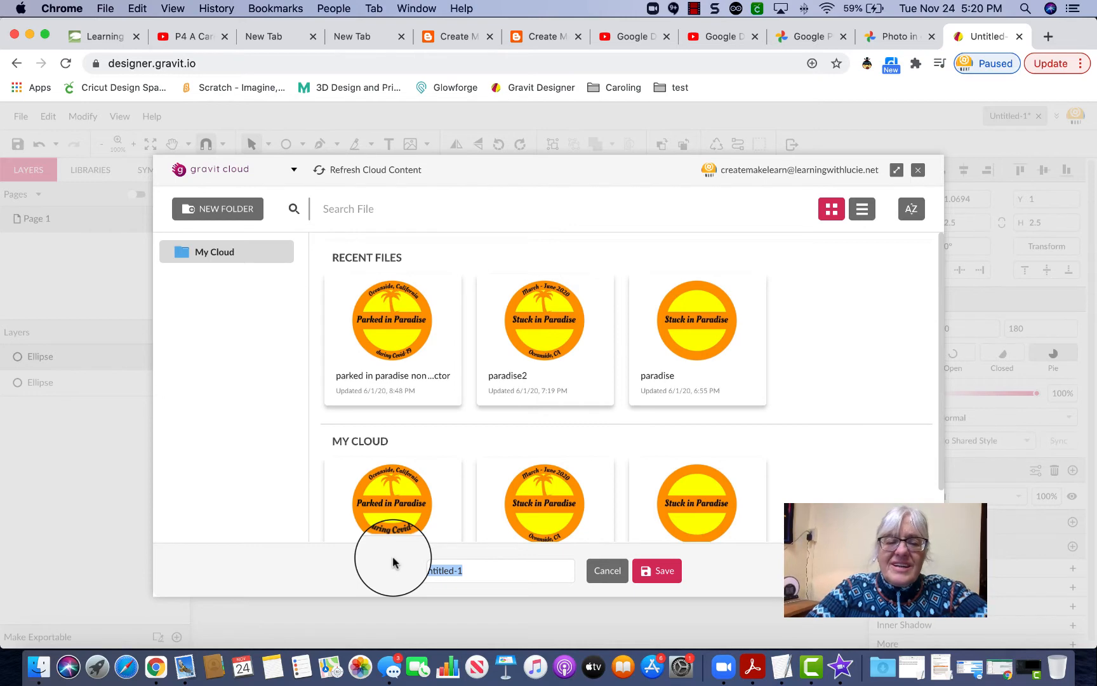
type("Holiday Ornament Simp")
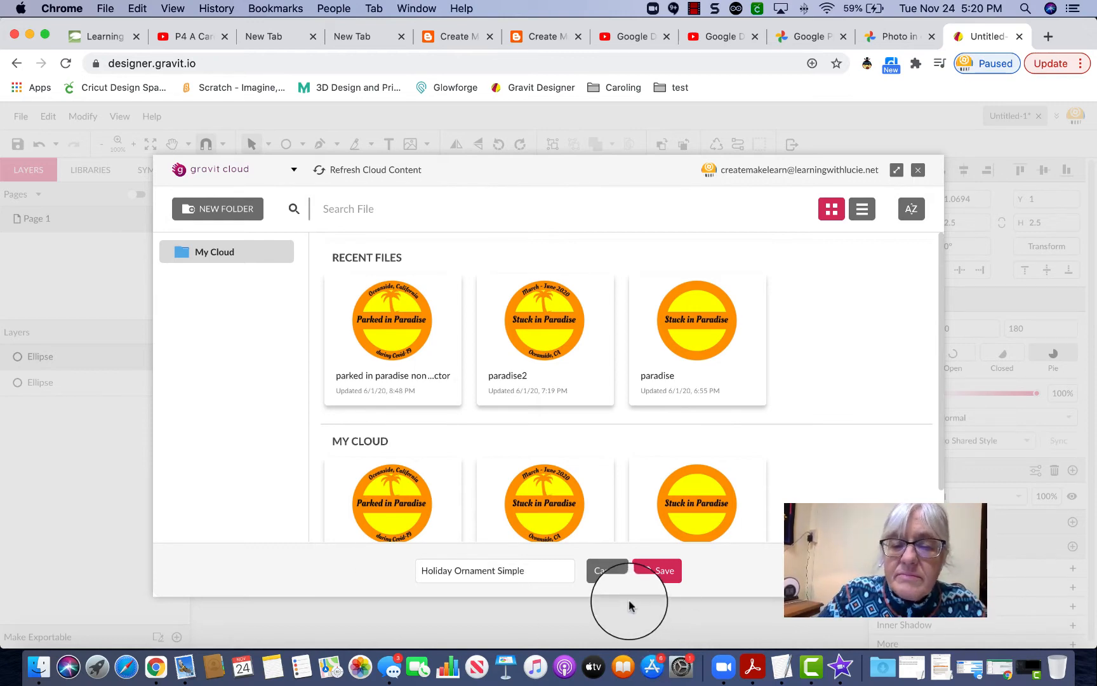
left_click(666, 570)
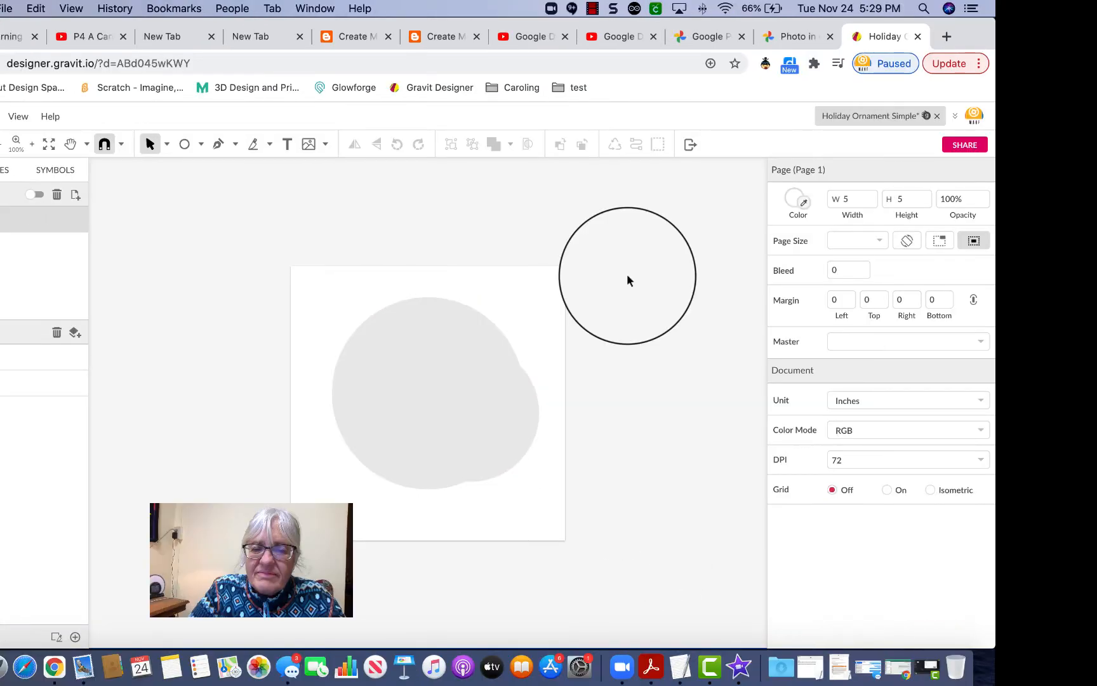
left_click_drag(729, 274, 601, 360)
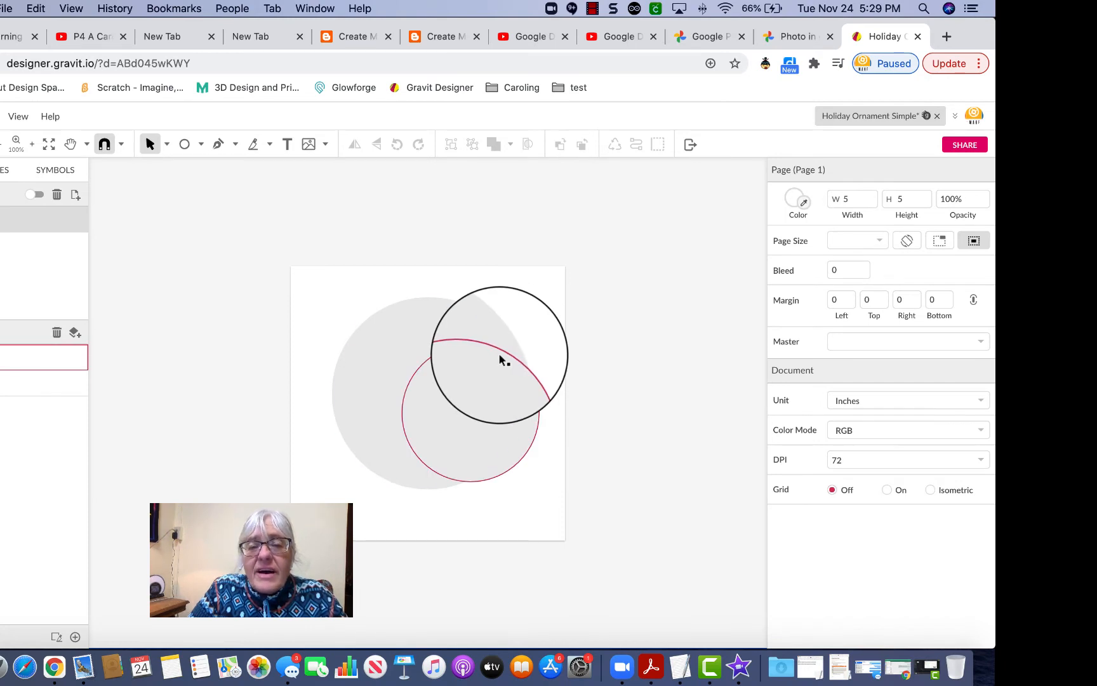
left_click_drag(497, 359, 524, 404)
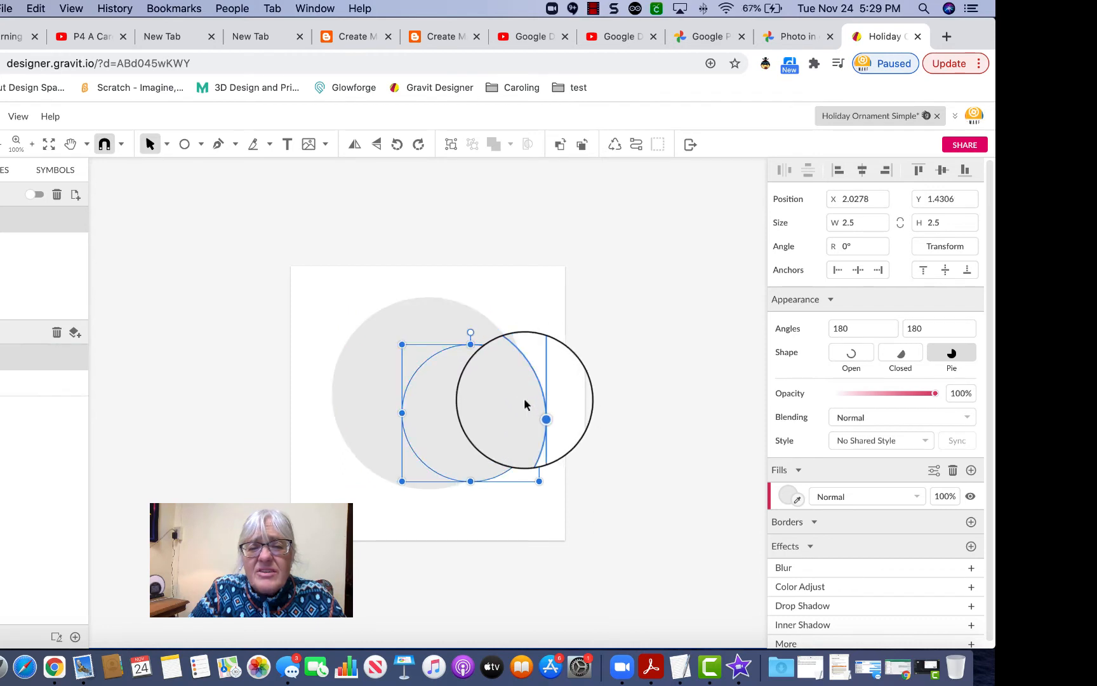
left_click(443, 314)
left_click(483, 358)
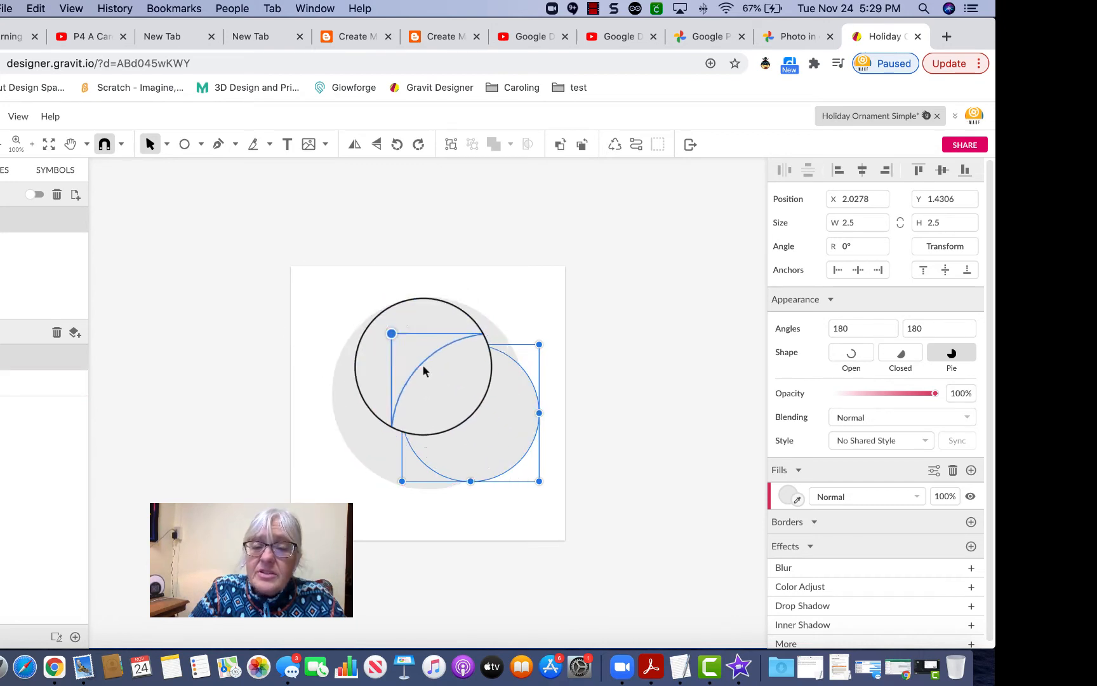
left_click(398, 325)
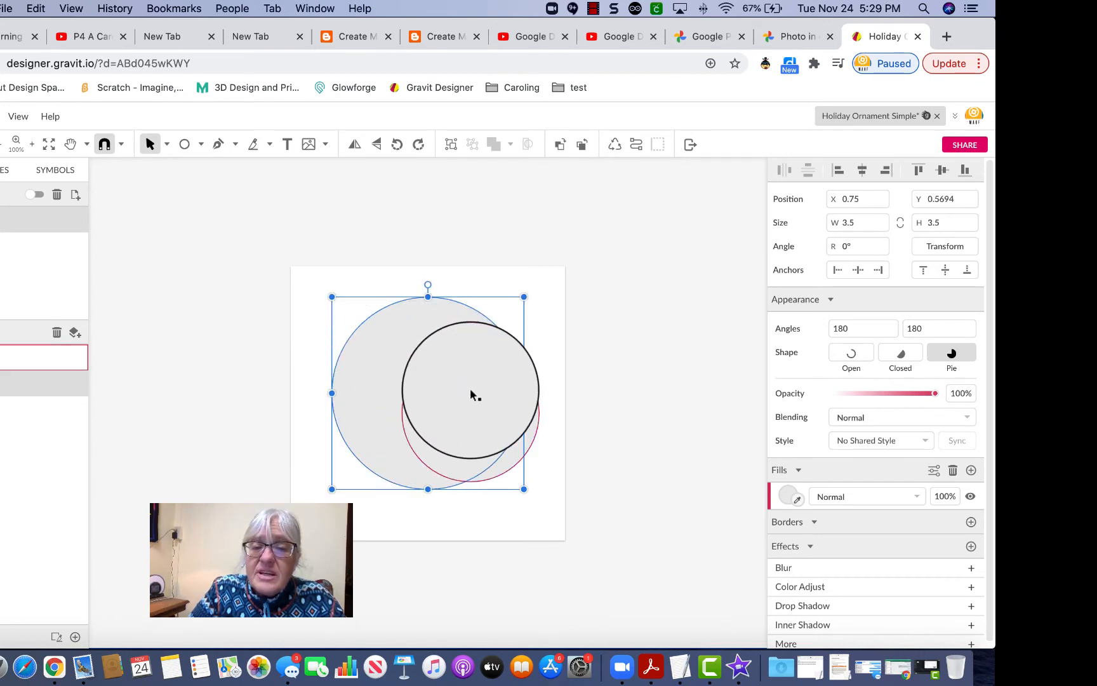
left_click(470, 388)
left_click(412, 310)
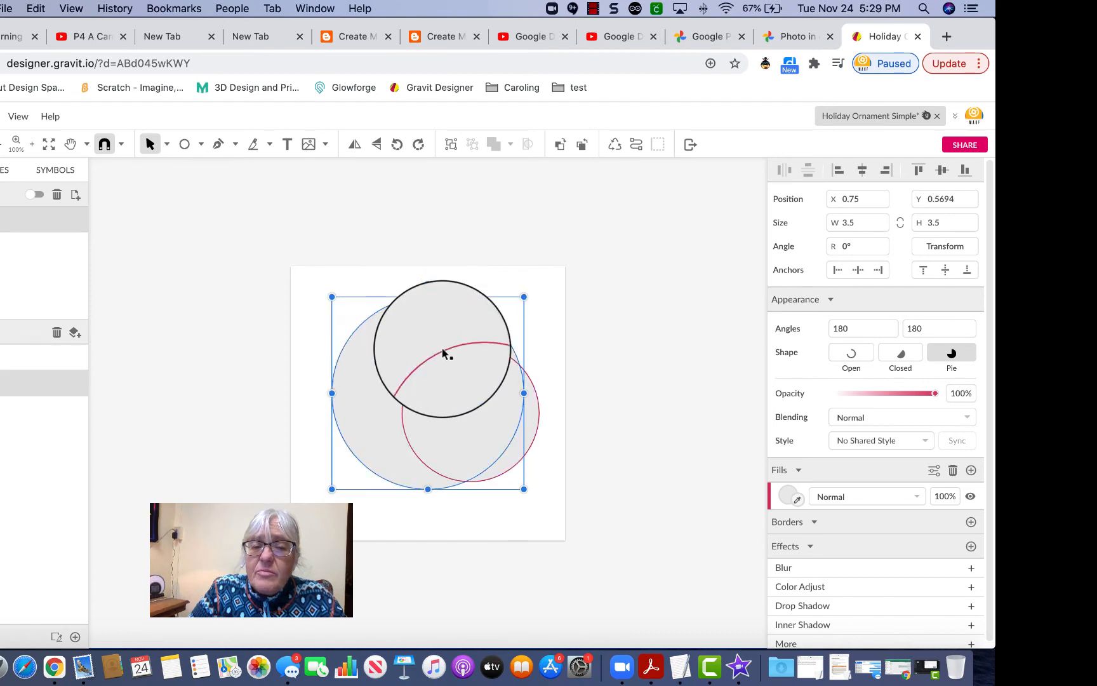
left_click(453, 365)
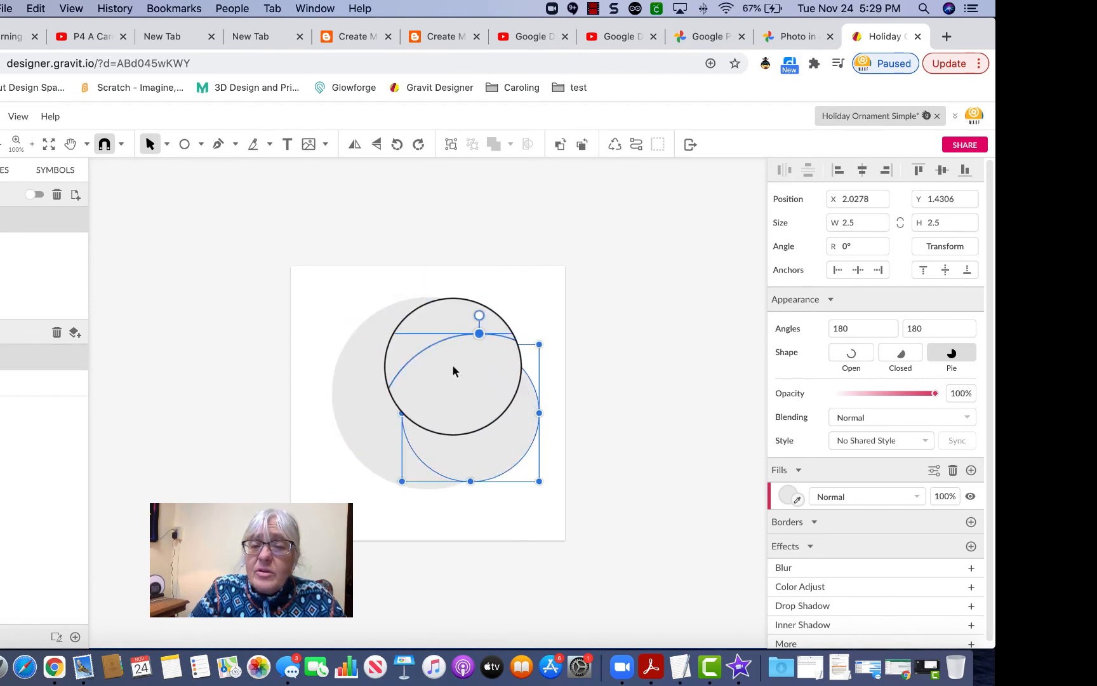
left_click(428, 317)
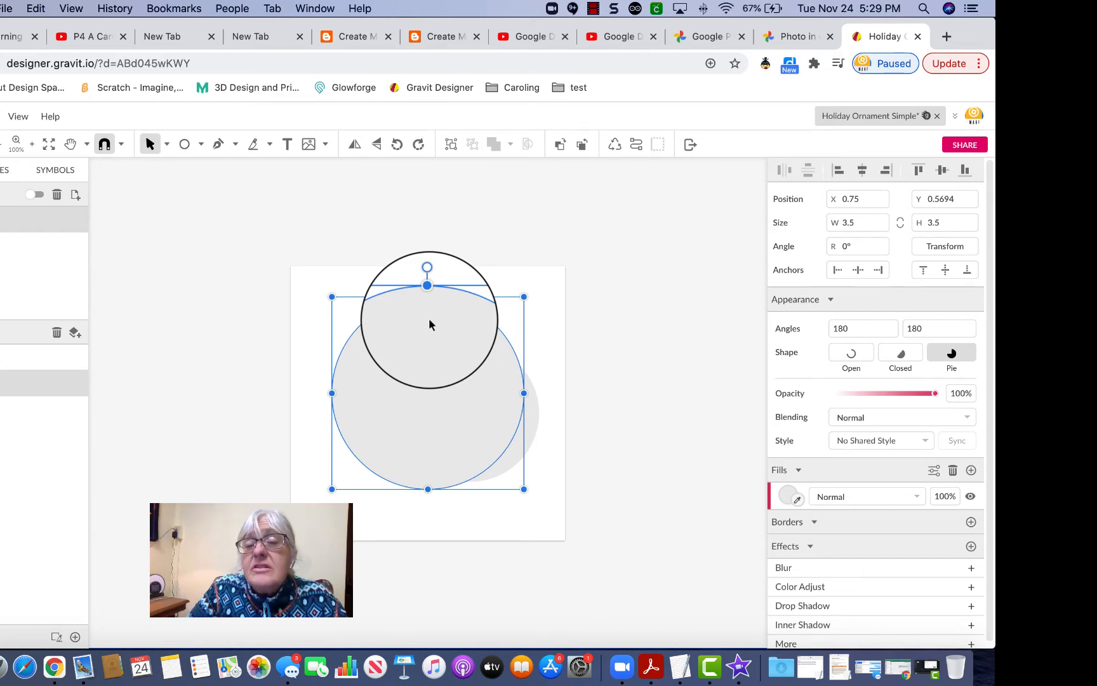
left_click(602, 366)
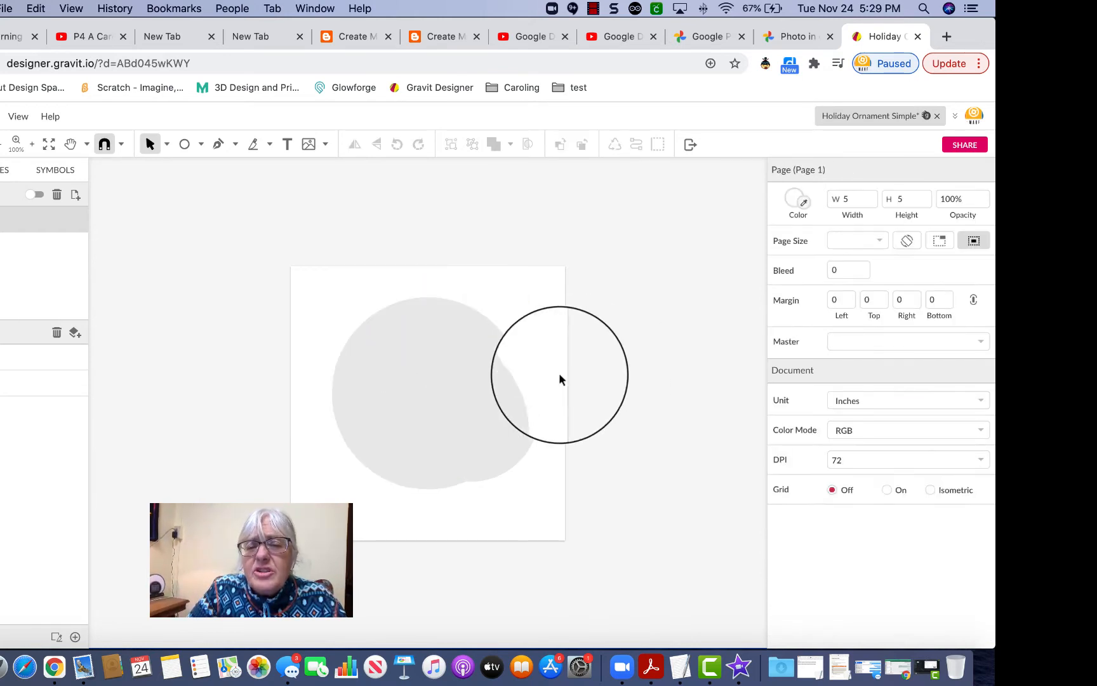
left_click(512, 393)
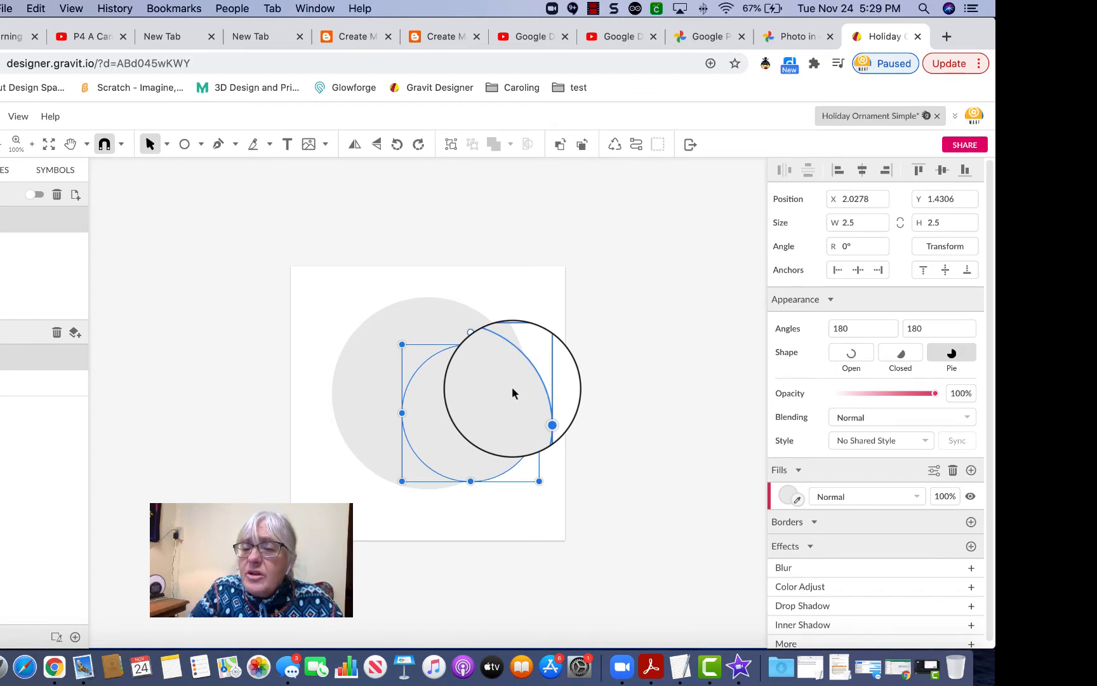
Fill the small circle with the yellow swatch.
left_click(787, 495)
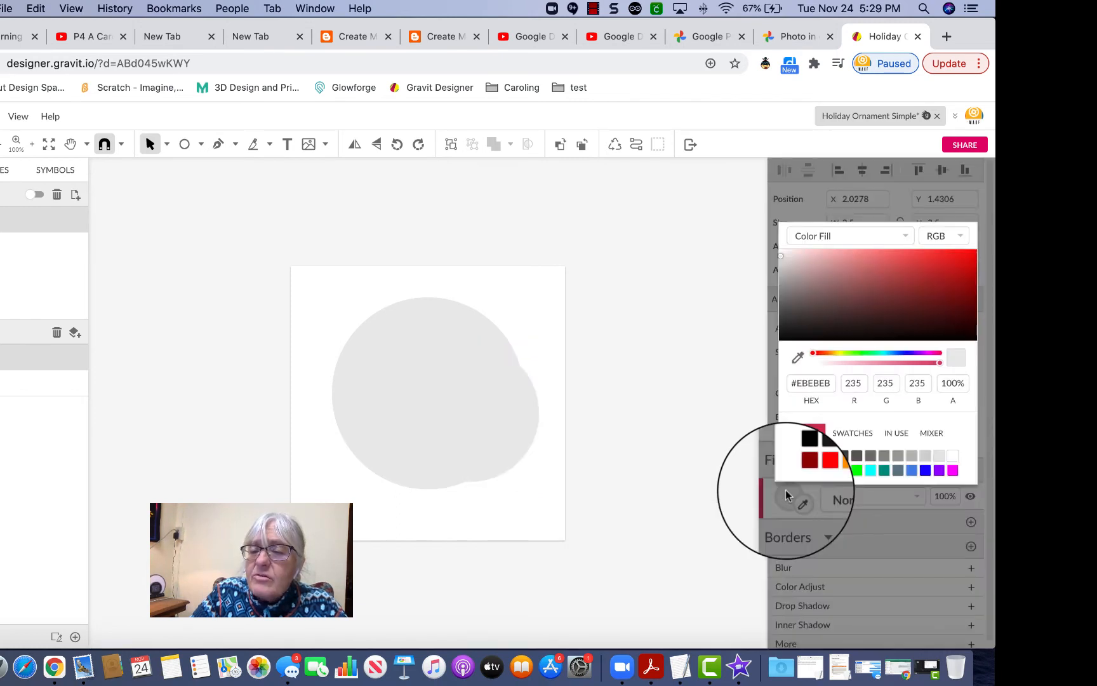
left_click(843, 471)
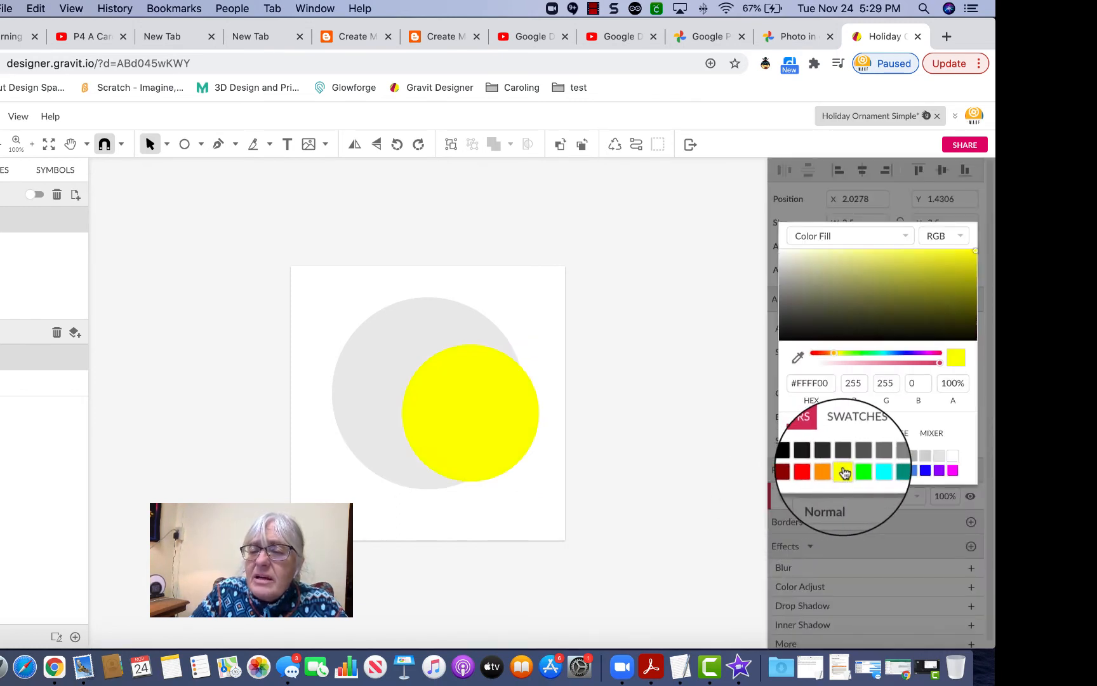
left_click(651, 401)
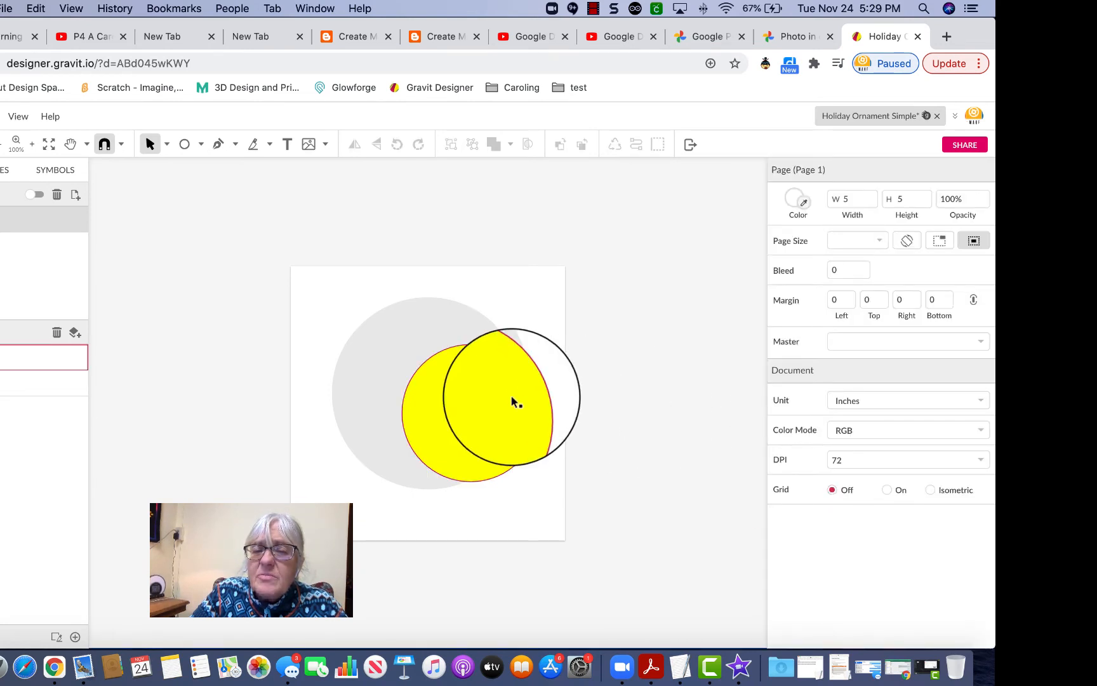
mouse_move(512, 395)
left_mouse_down()
mouse_move(637, 383)
mouse_move(470, 350)
mouse_move(540, 453)
mouse_move(451, 441)
mouse_move(619, 387)
mouse_move(503, 407)
left_mouse_up()
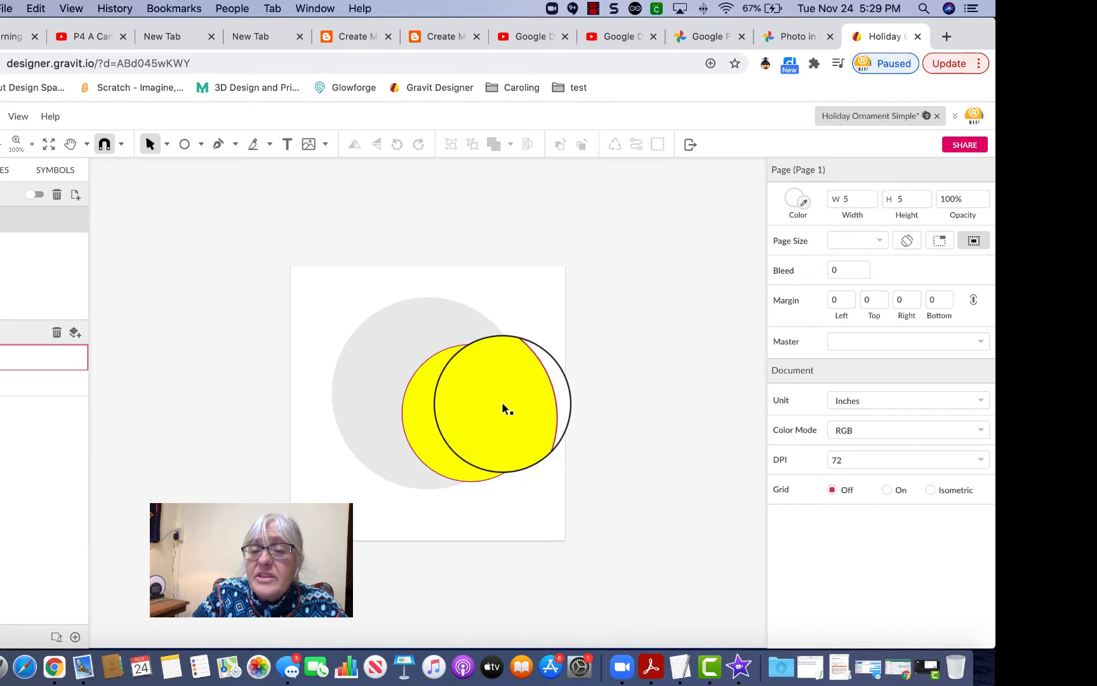
Fill the large circle orange (#FF9900) and move the yellow circle over it.
left_click(407, 343)
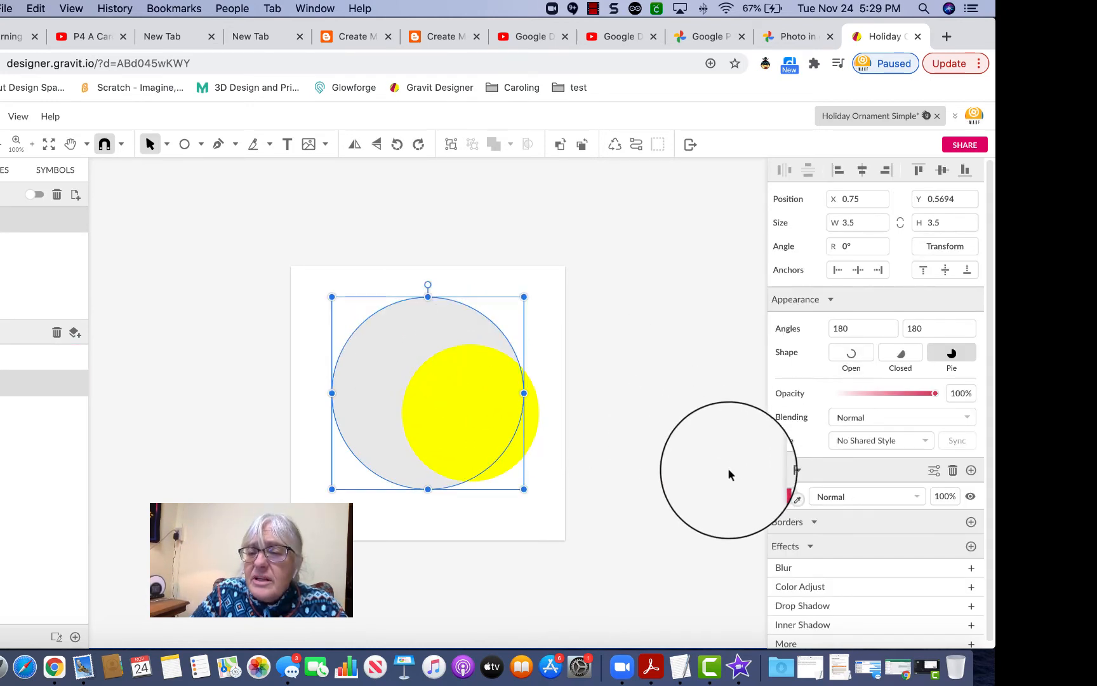
left_click(785, 498)
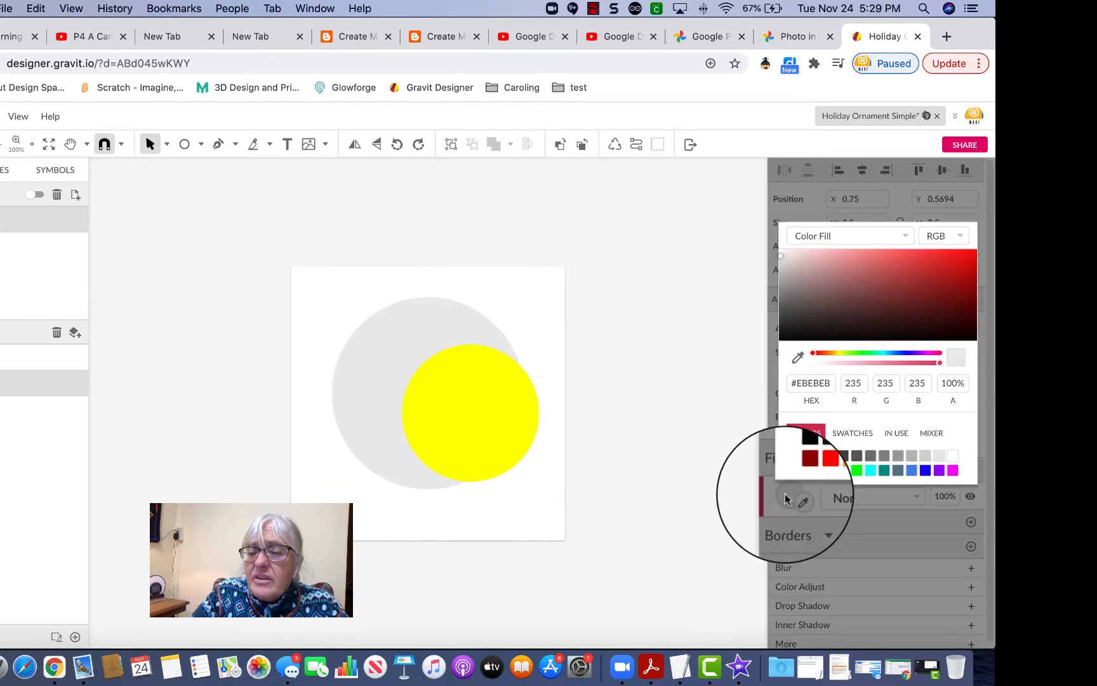
left_click(833, 471)
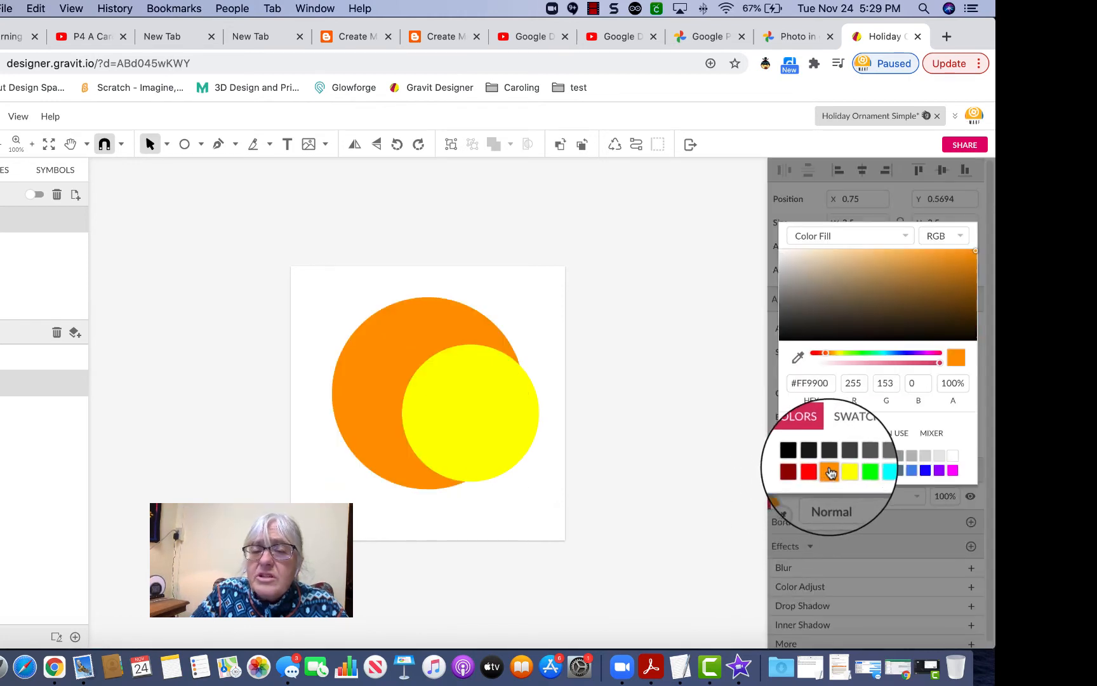
left_click(663, 414)
left_click_drag(663, 411, 498, 354)
mouse_move(422, 400)
left_mouse_down()
mouse_move(471, 290)
mouse_move(428, 304)
mouse_move(424, 414)
mouse_move(543, 380)
mouse_move(376, 386)
mouse_move(443, 397)
left_mouse_up()
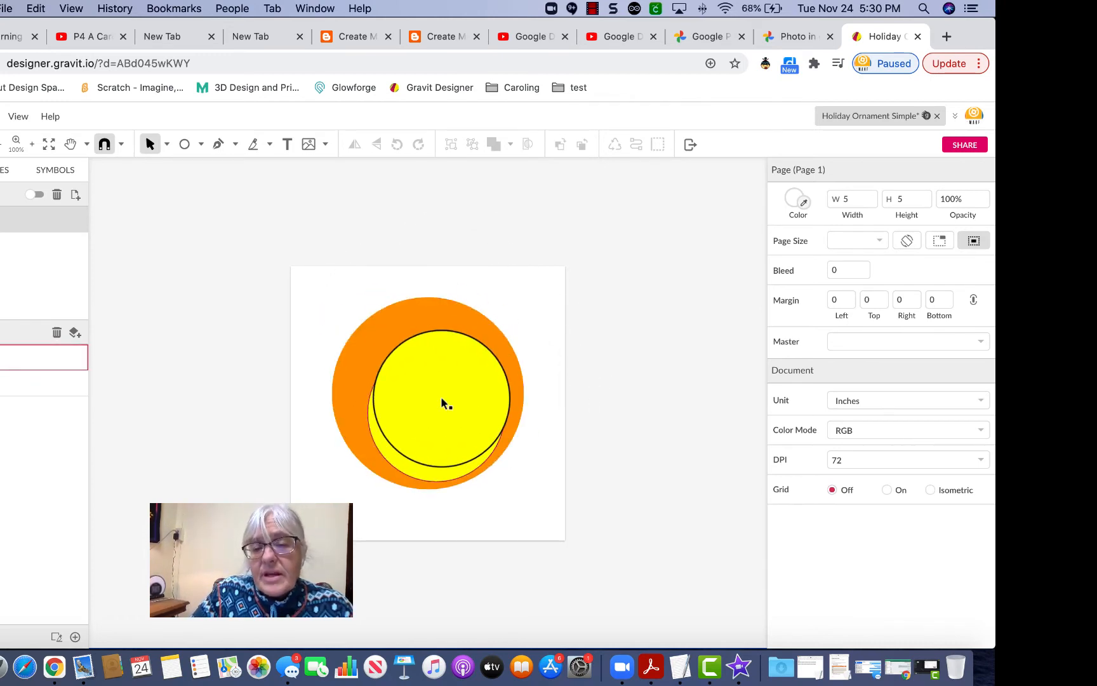
Place the yellow circle over the orange circle's lower right, then select both circles.
left_click(442, 397)
left_click_drag(586, 328, 422, 407)
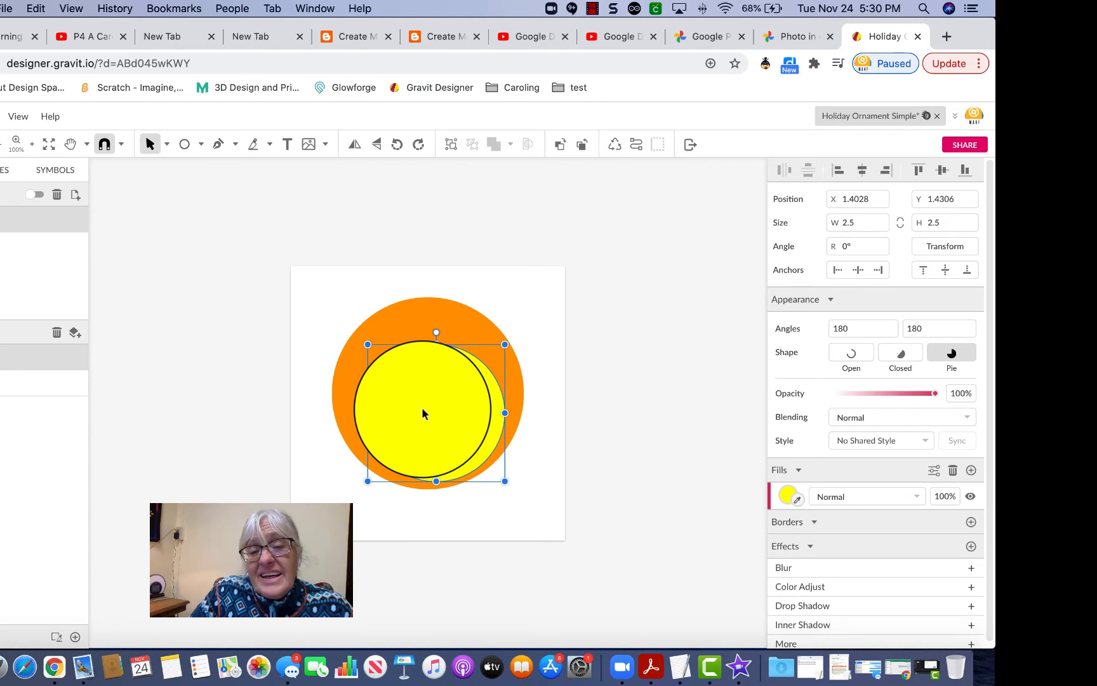
left_click_drag(422, 407, 447, 439)
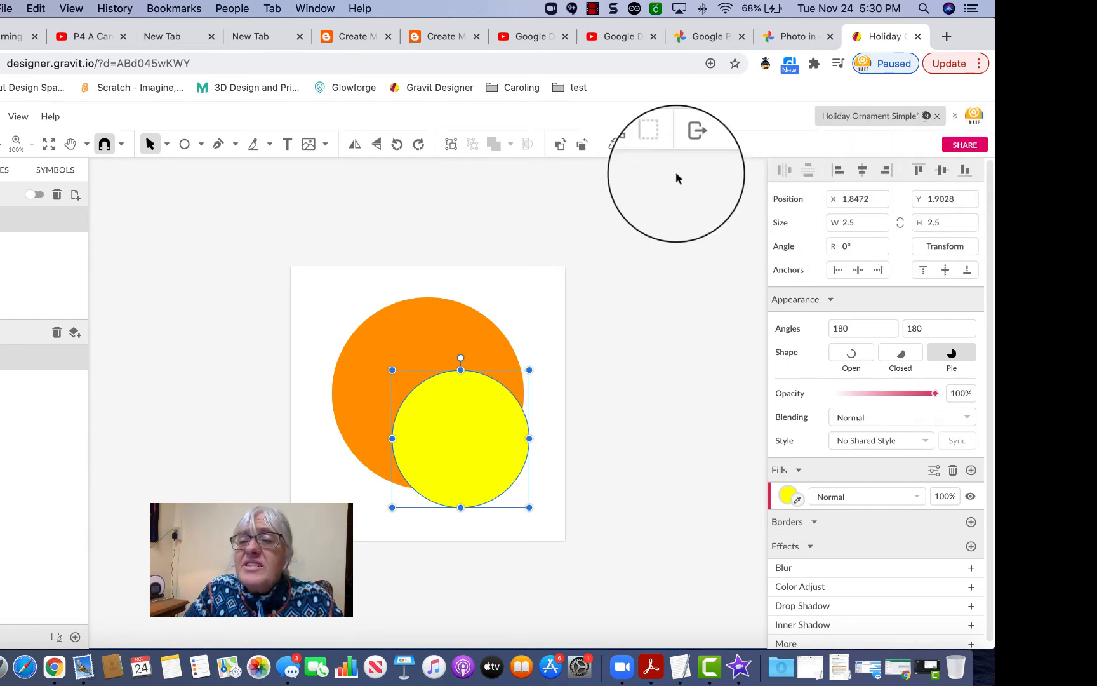
left_click(629, 304)
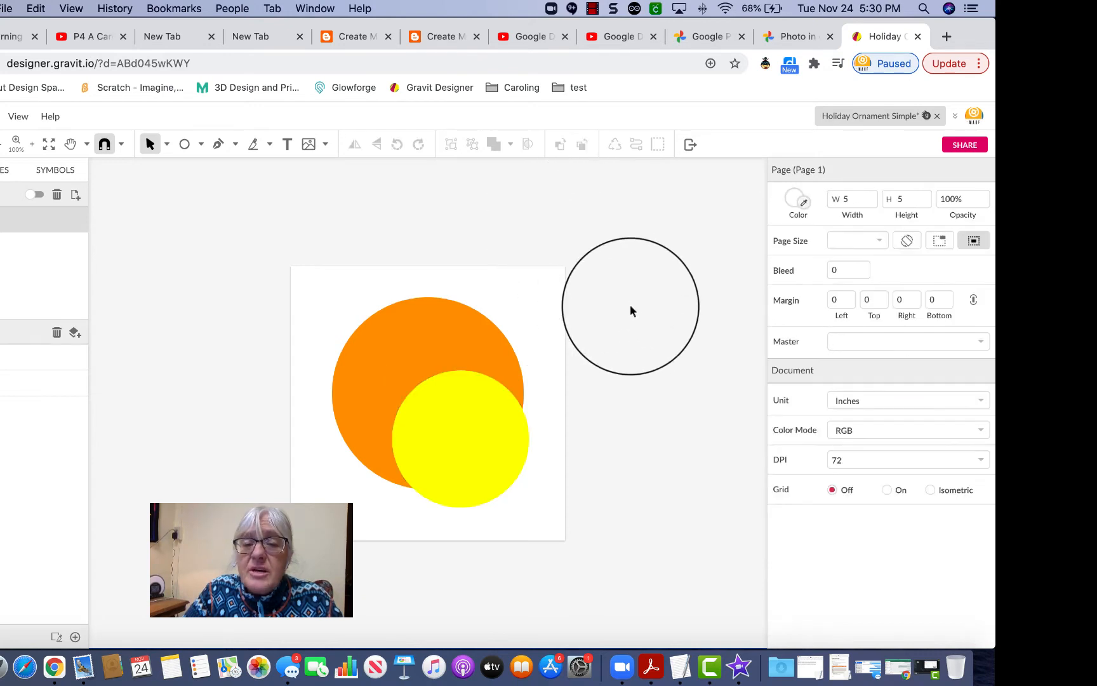
left_click(456, 407)
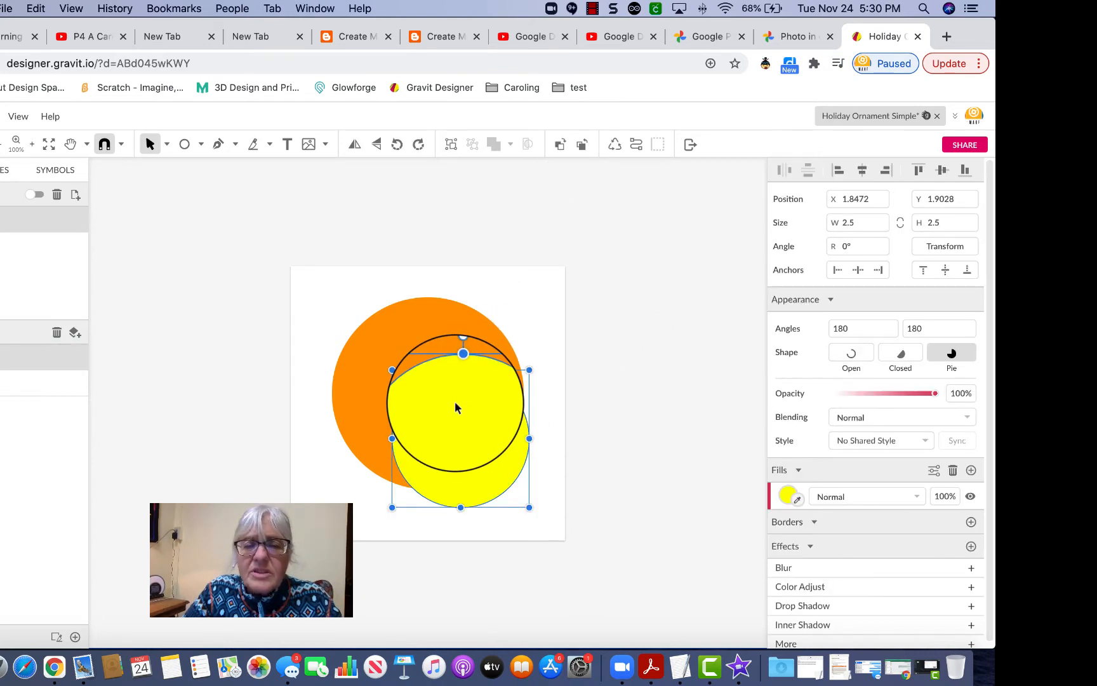
left_click_drag(456, 402, 418, 325)
left_click(417, 325, "shift")
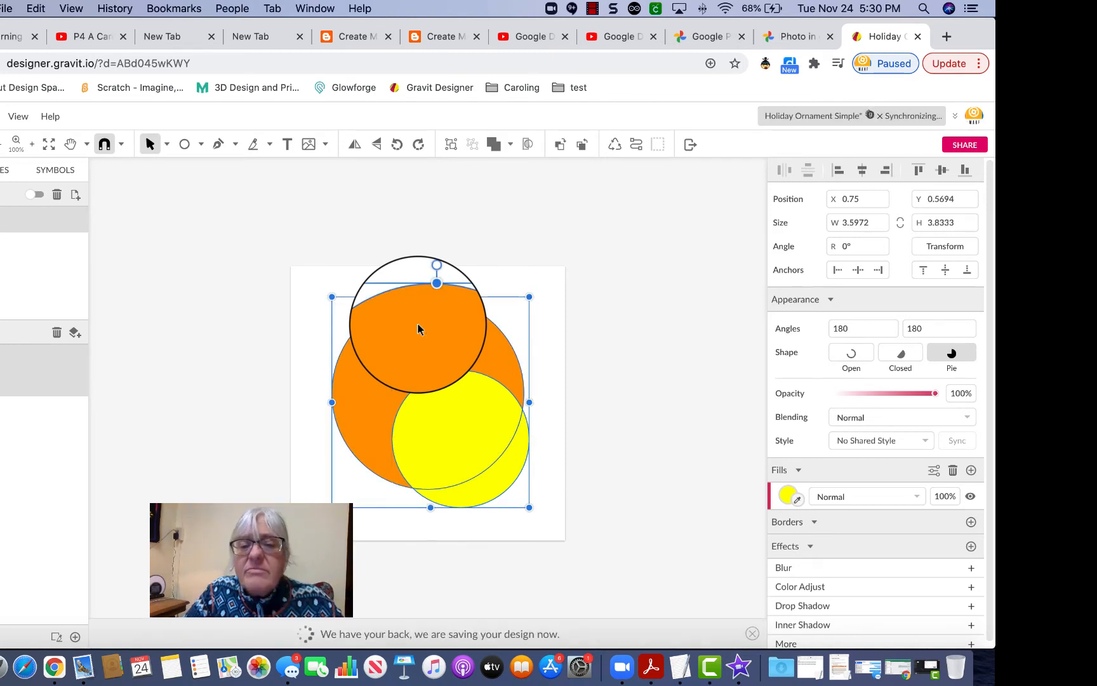
Align both circles by centre and middle so the yellow sits concentric in the orange.
left_click(861, 171)
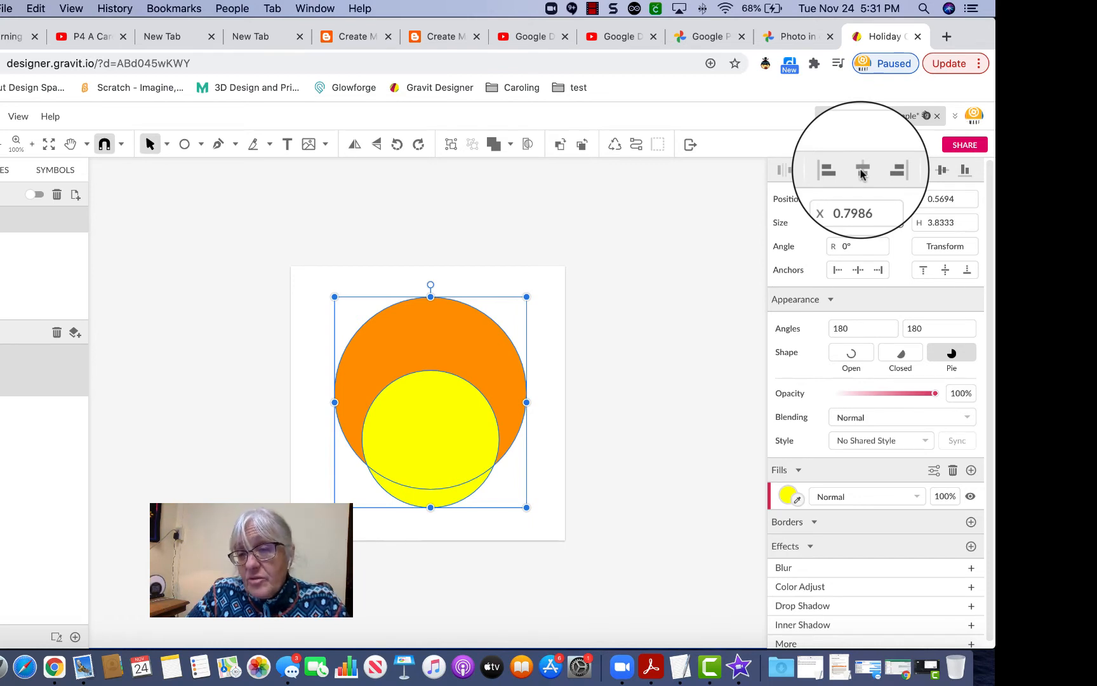
left_click(943, 171)
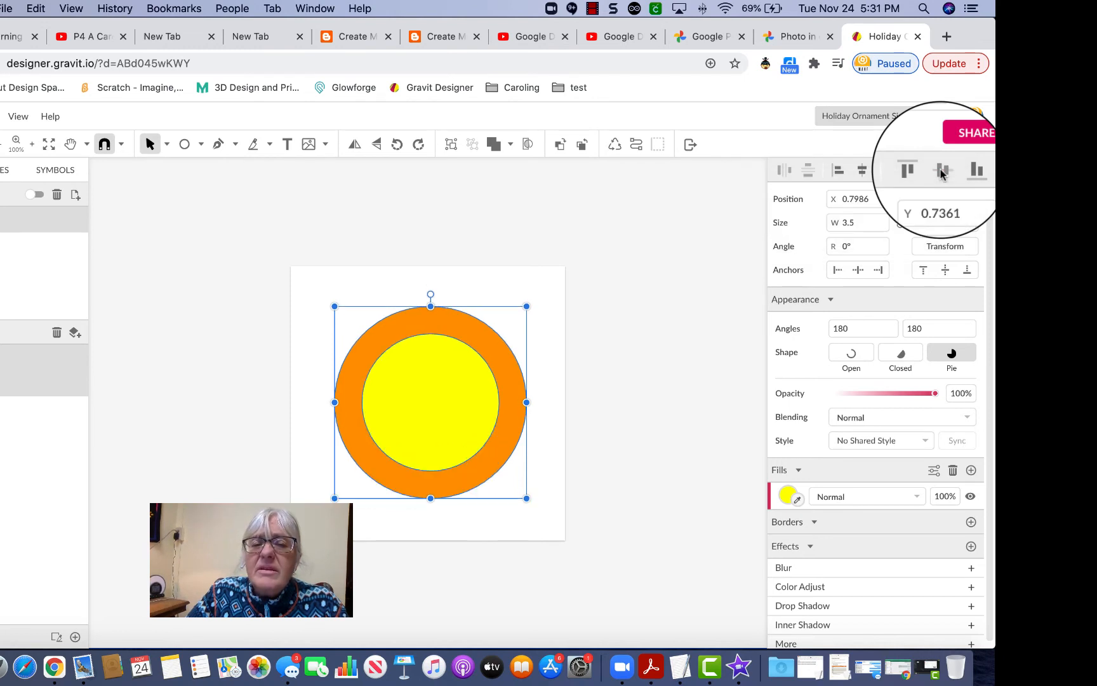
left_click(623, 412)
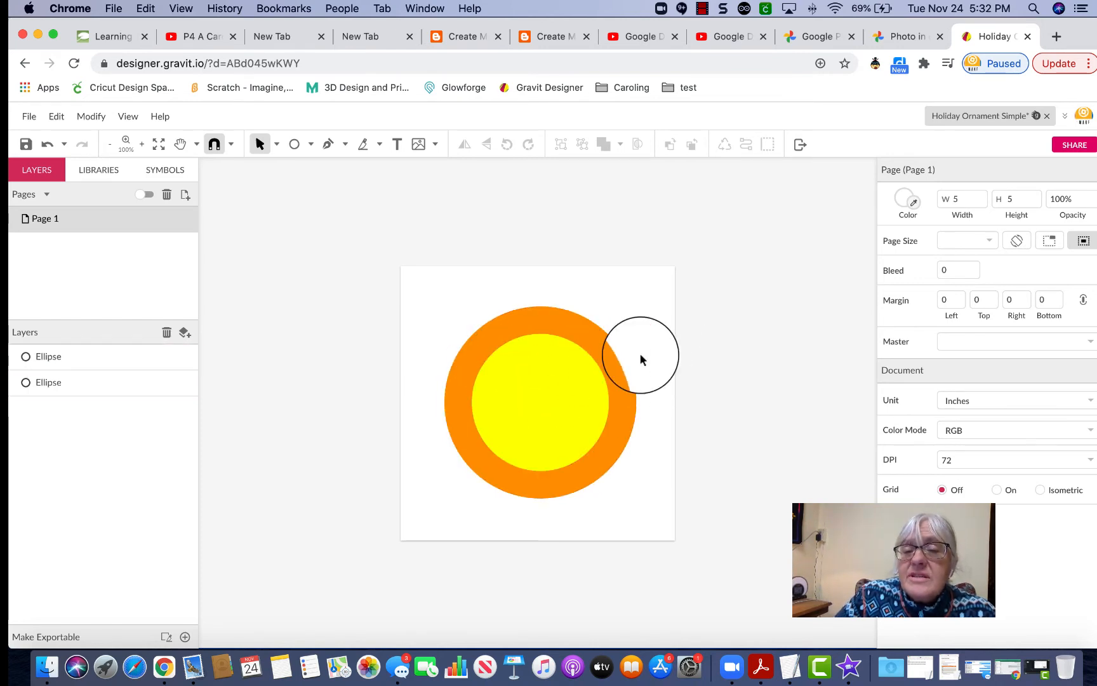
Select both circles and apply Subtract to cut the yellow circle from the orange one.
left_click(569, 383)
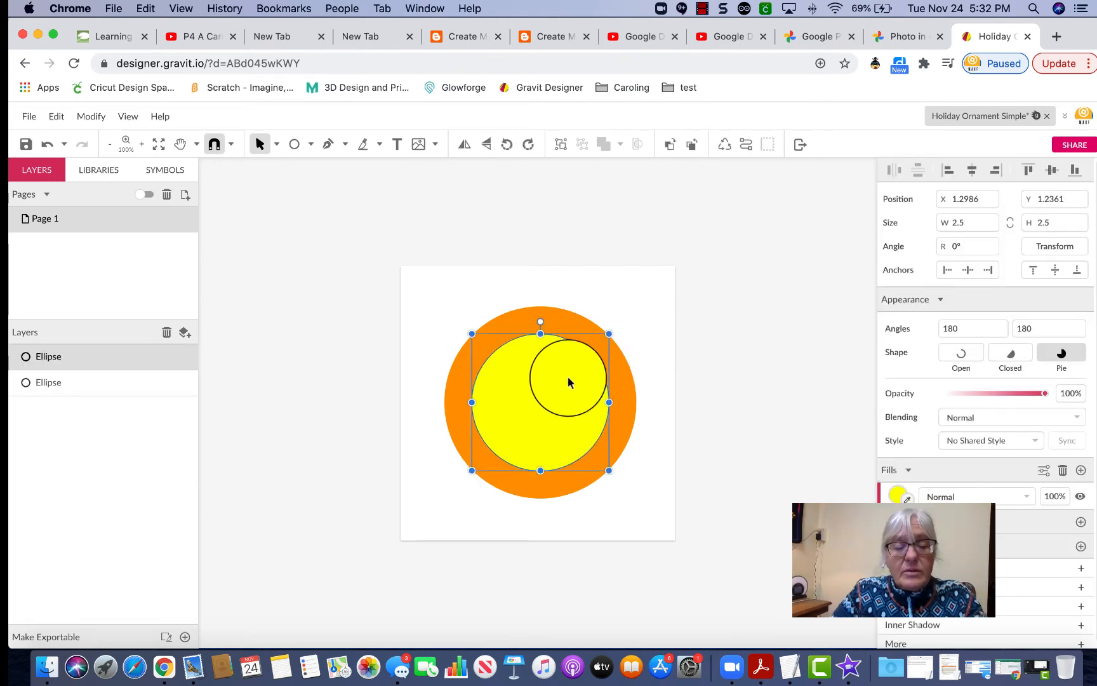
left_click(571, 314)
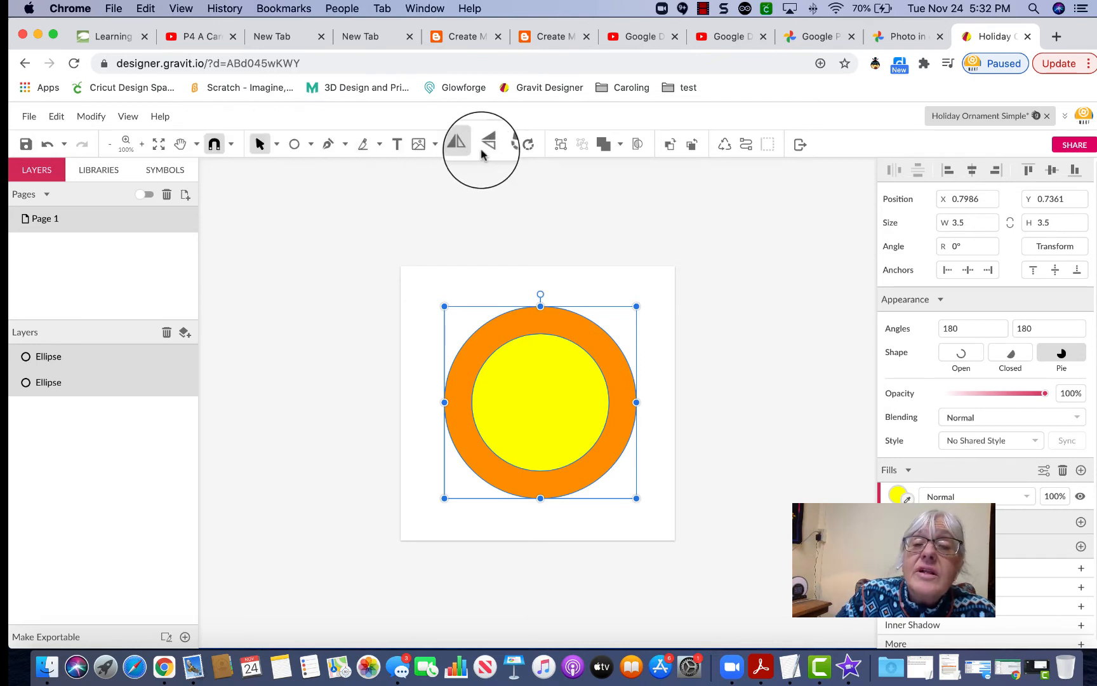
left_click(620, 146)
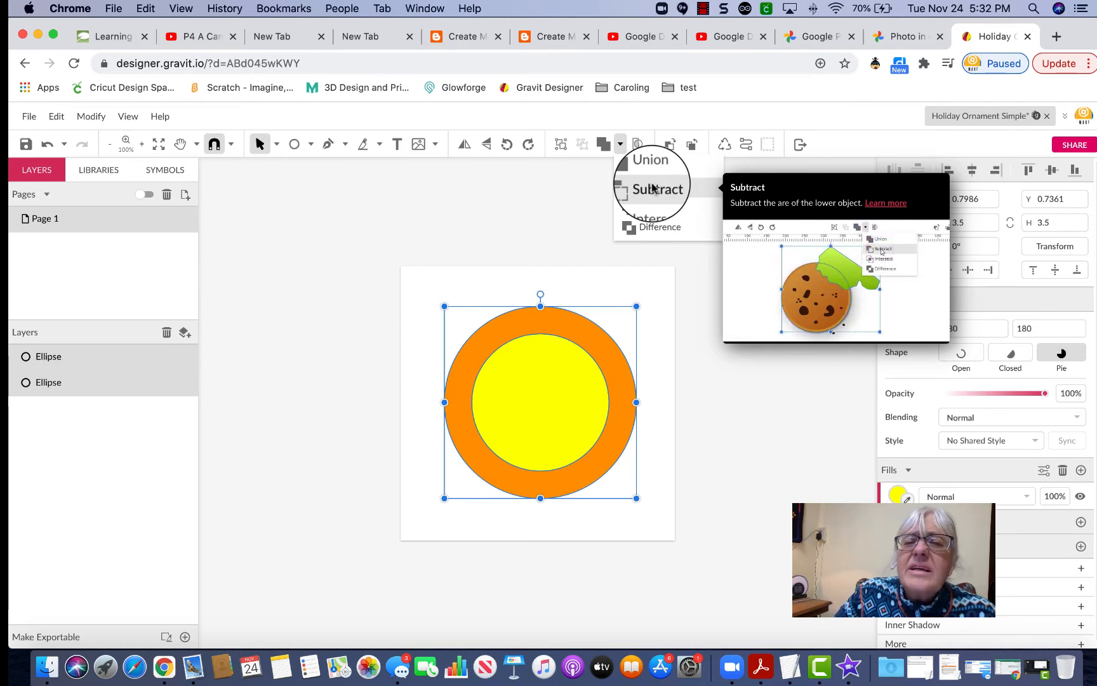
left_click(652, 188)
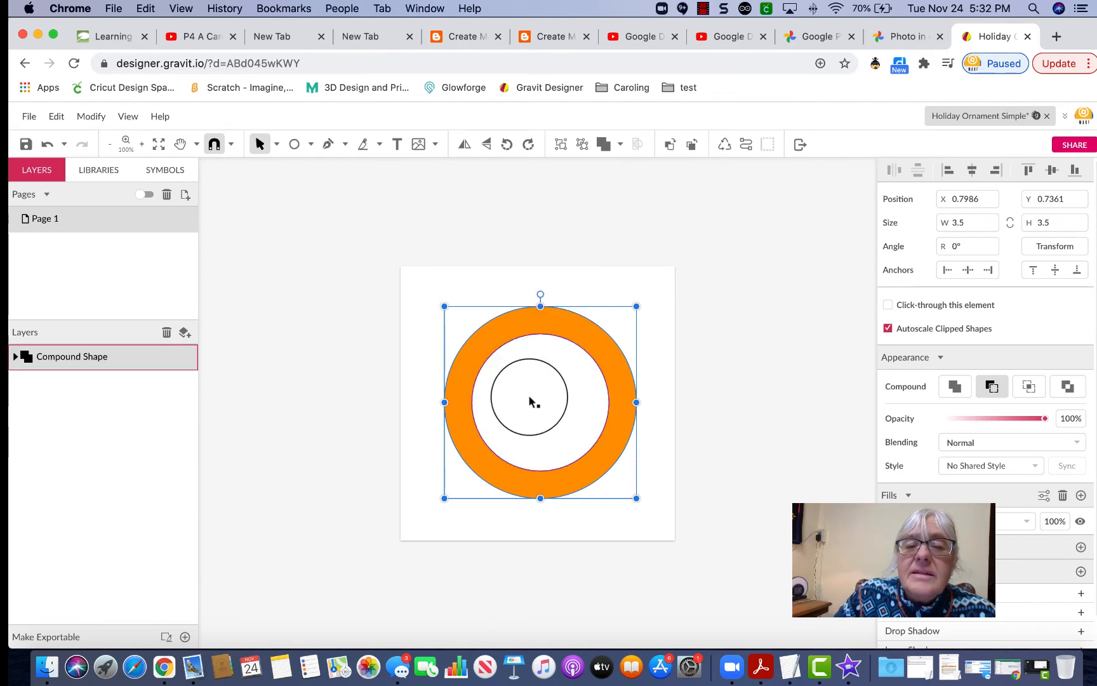
left_click(734, 322)
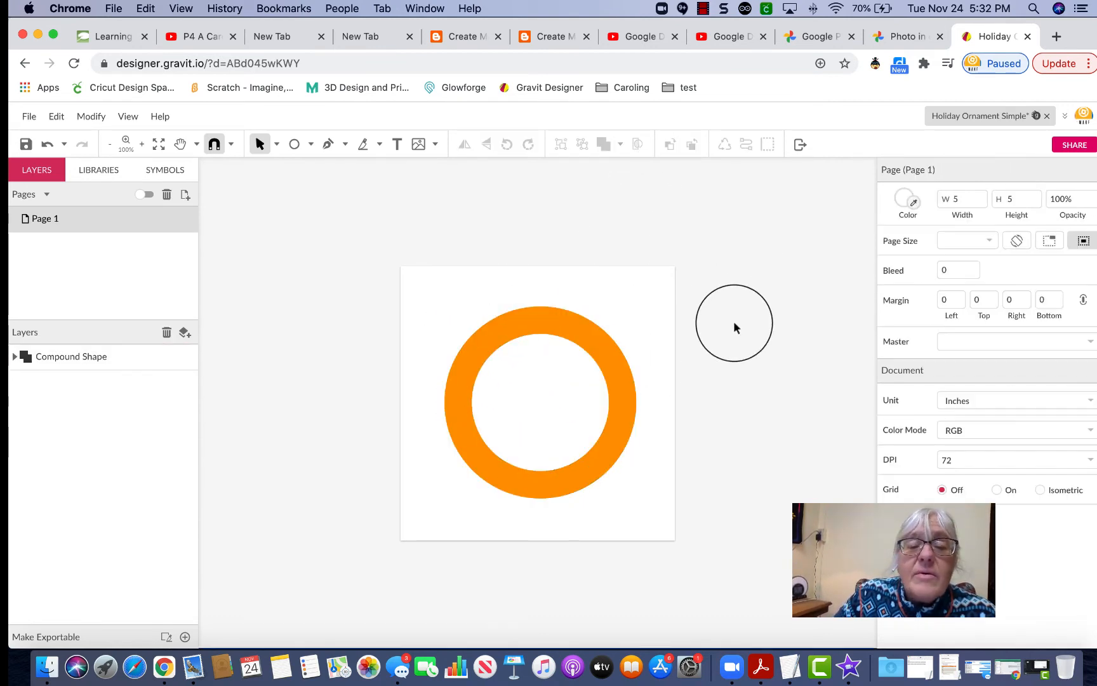
Undo the Subtract combine via Edit > Undo Combine, restoring two ellipses, then select the yellow circle.
left_click(561, 319)
double_click(553, 353)
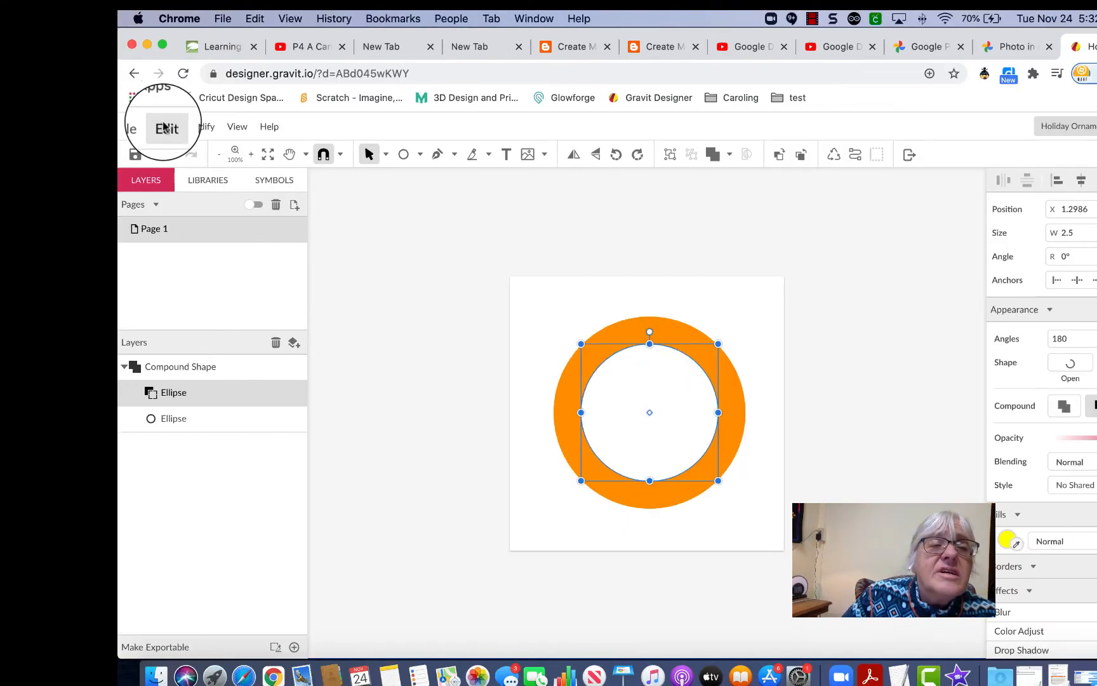
left_click(163, 127)
left_click(180, 152)
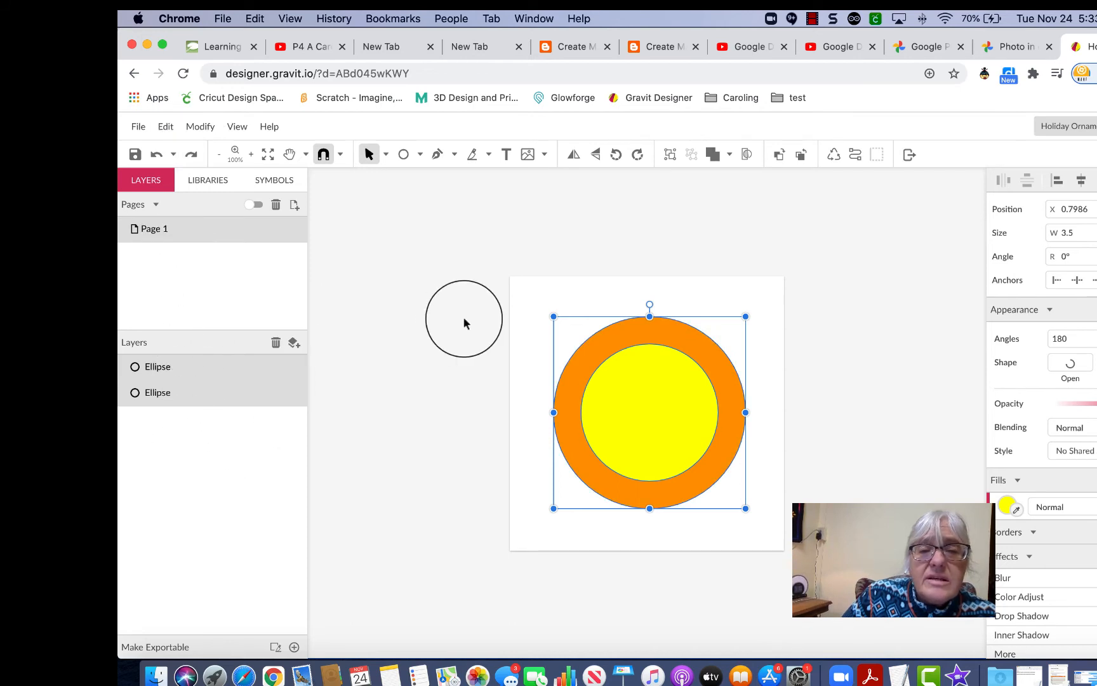
left_click(439, 264)
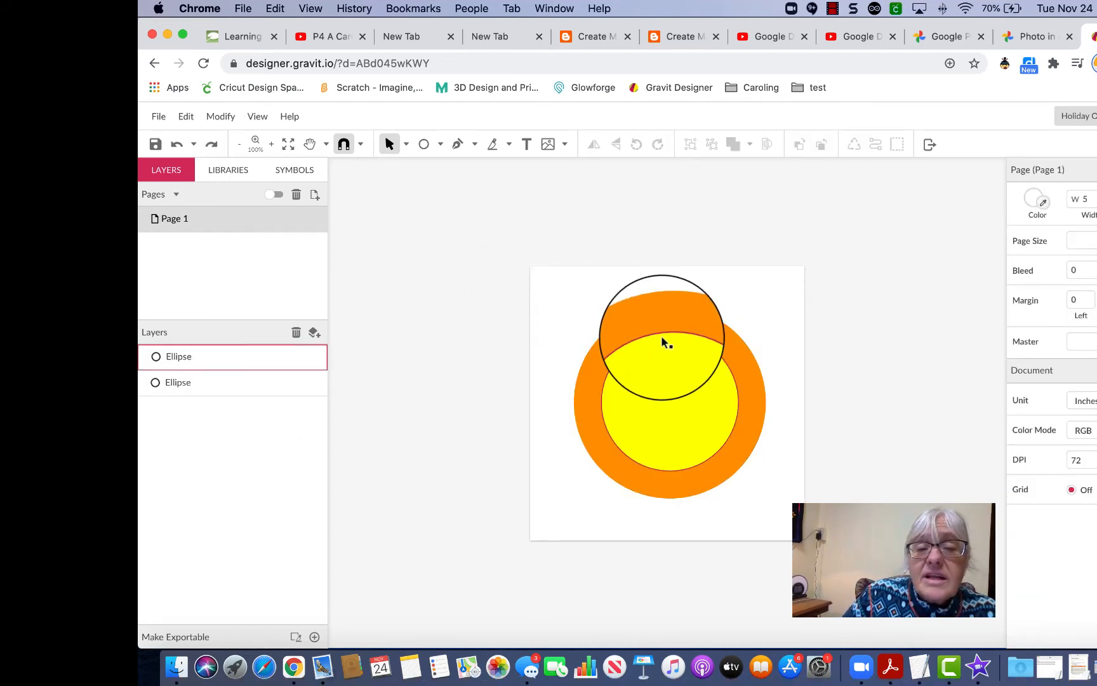
left_click(663, 344)
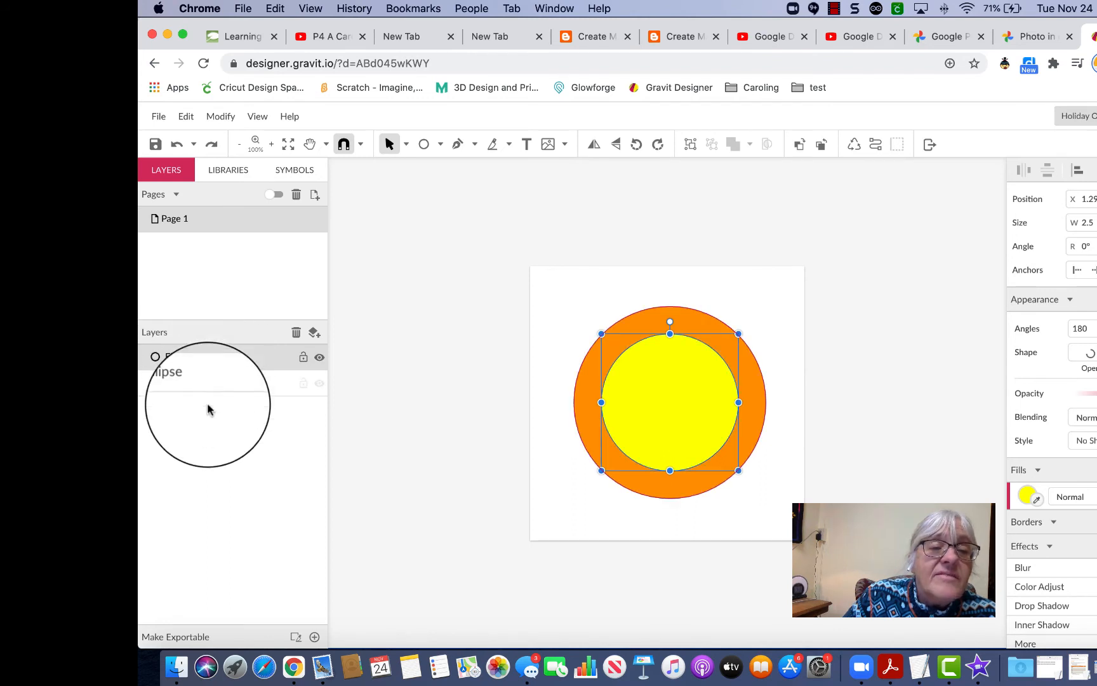
Rename the inner circle's layer to 'yellow smaller circle'.
left_click(195, 357)
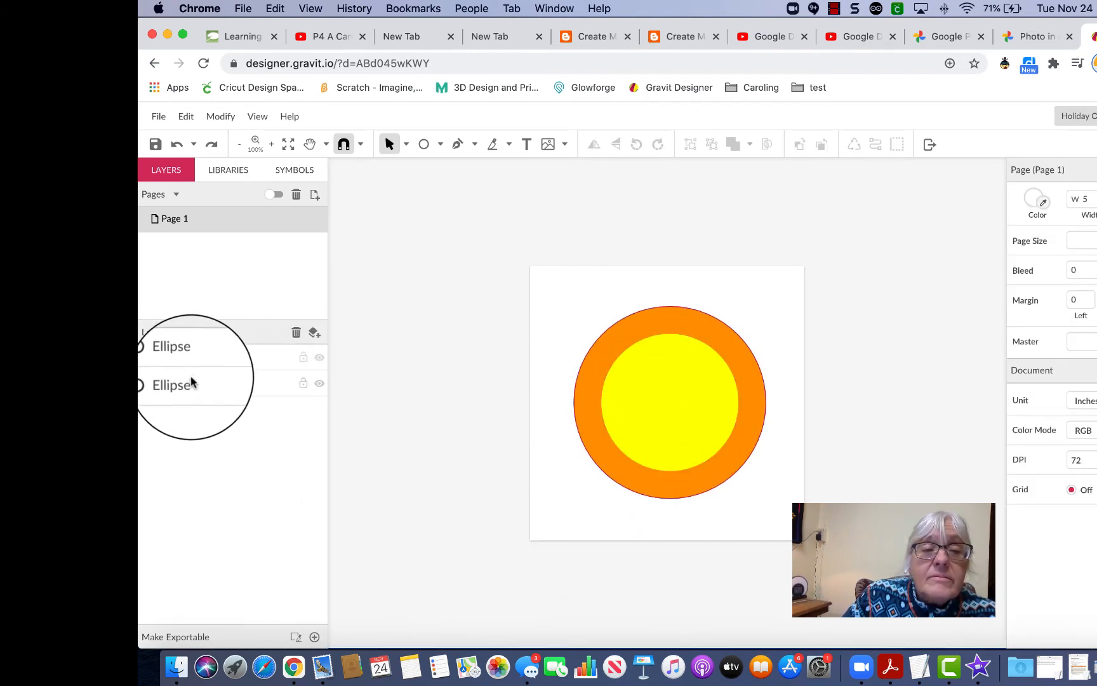
left_click(192, 382)
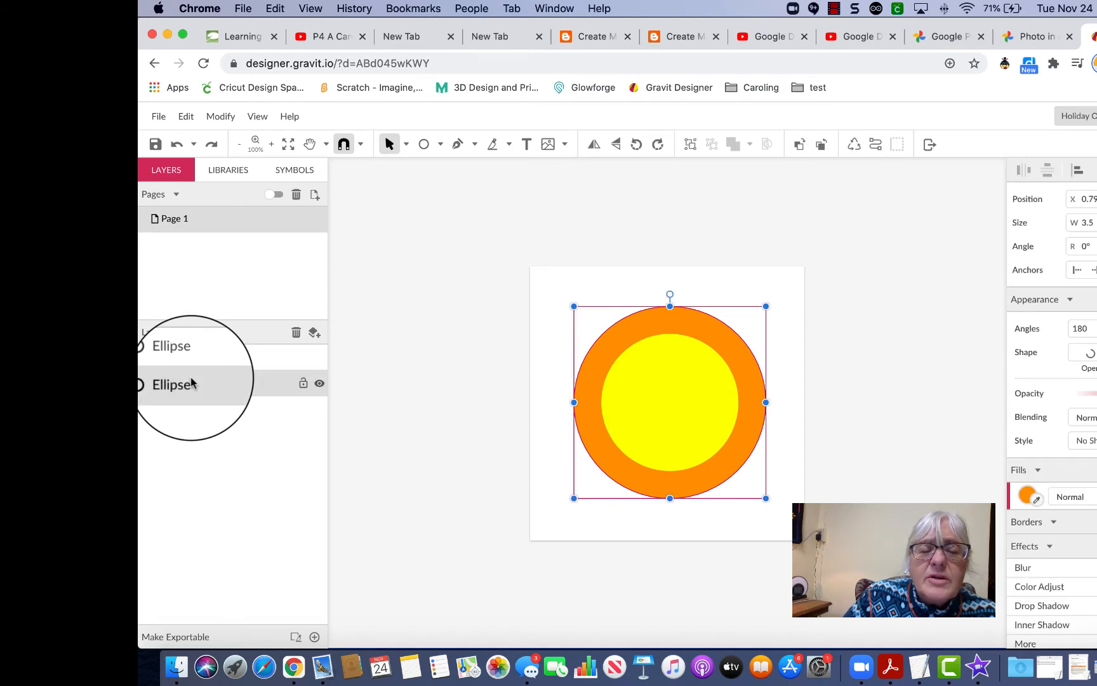
left_click(191, 358)
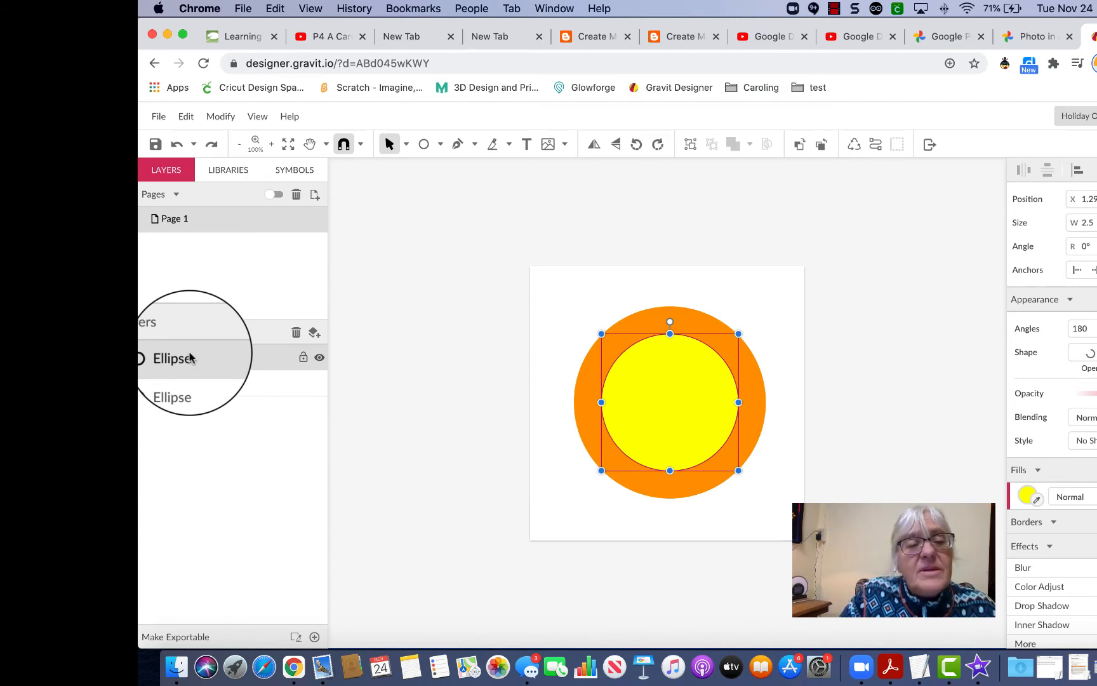
double_click(191, 358)
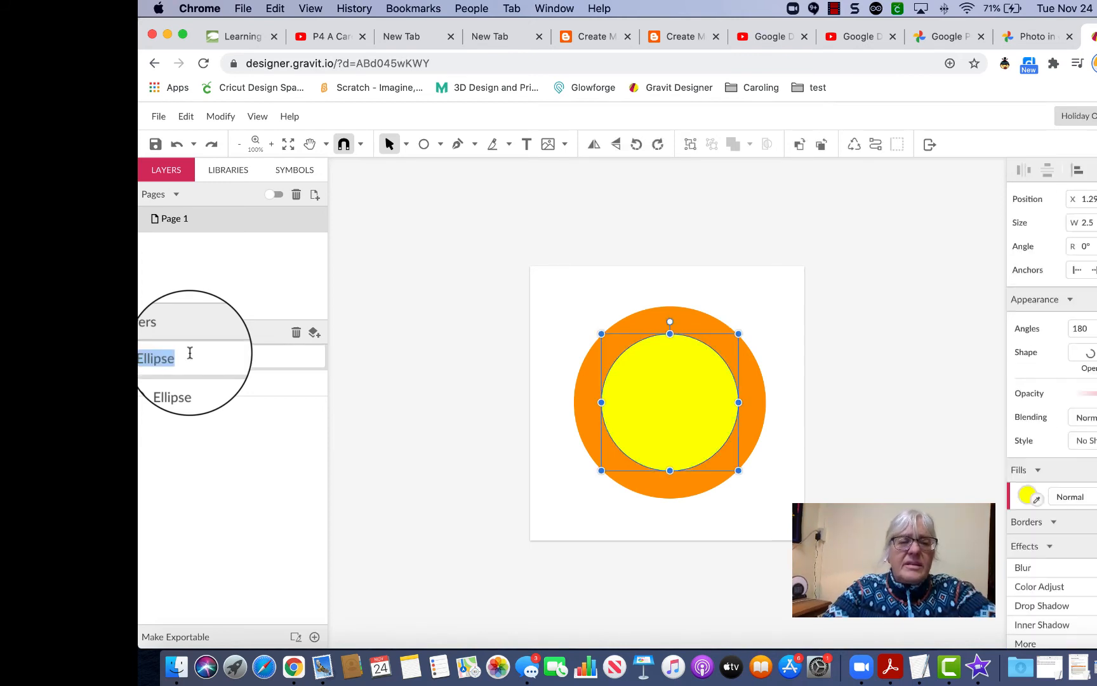
type("yel")
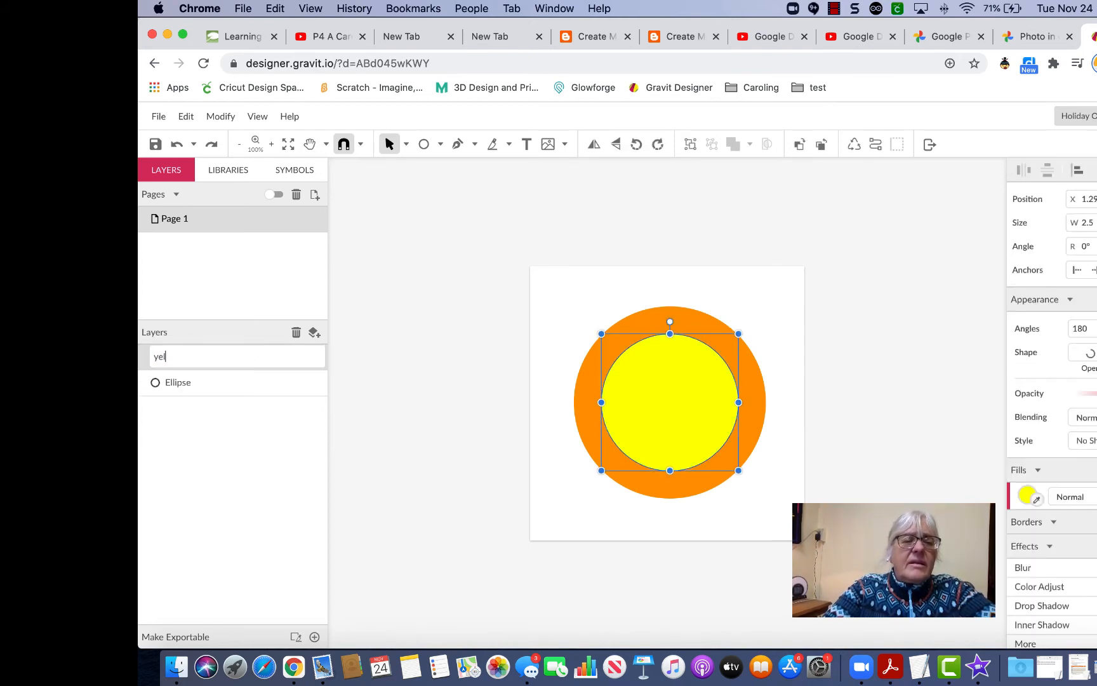
type("low s")
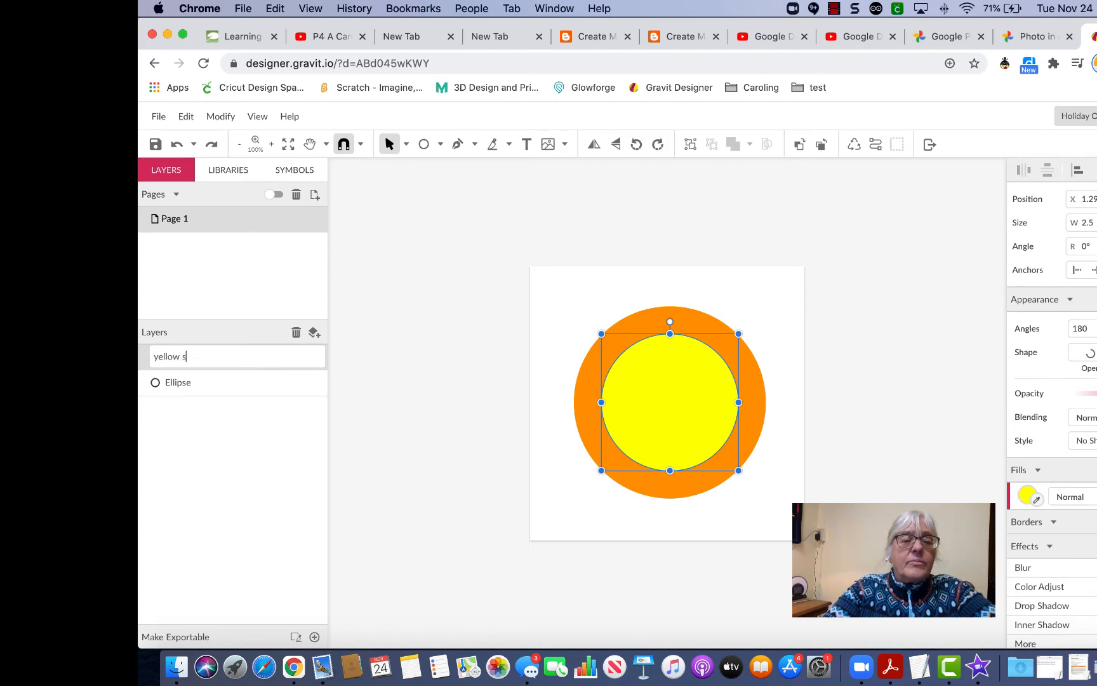
type("maller circle")
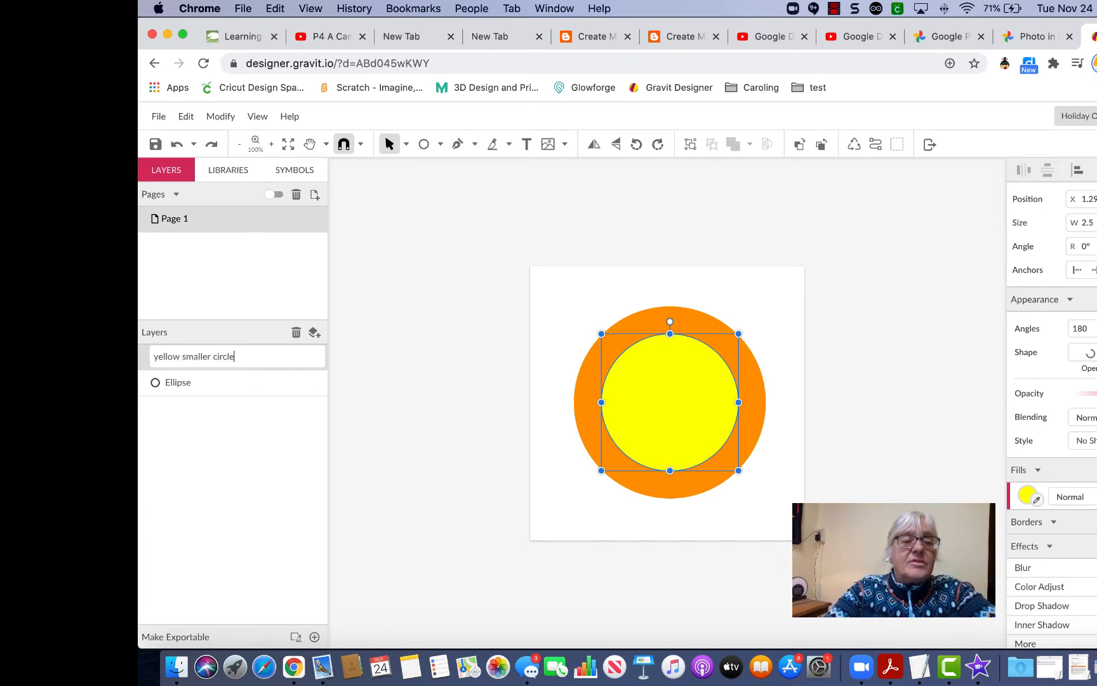
key("Return")
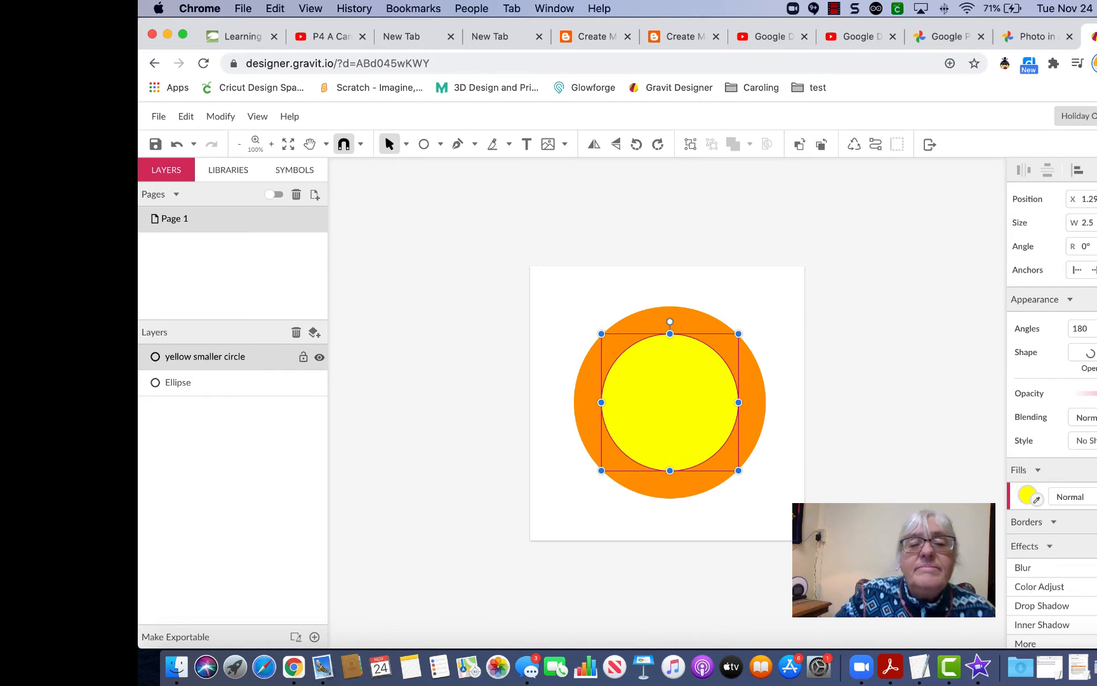
Rename the outer circle's Ellipse layer to 'orange outer circle'.
left_click(199, 384)
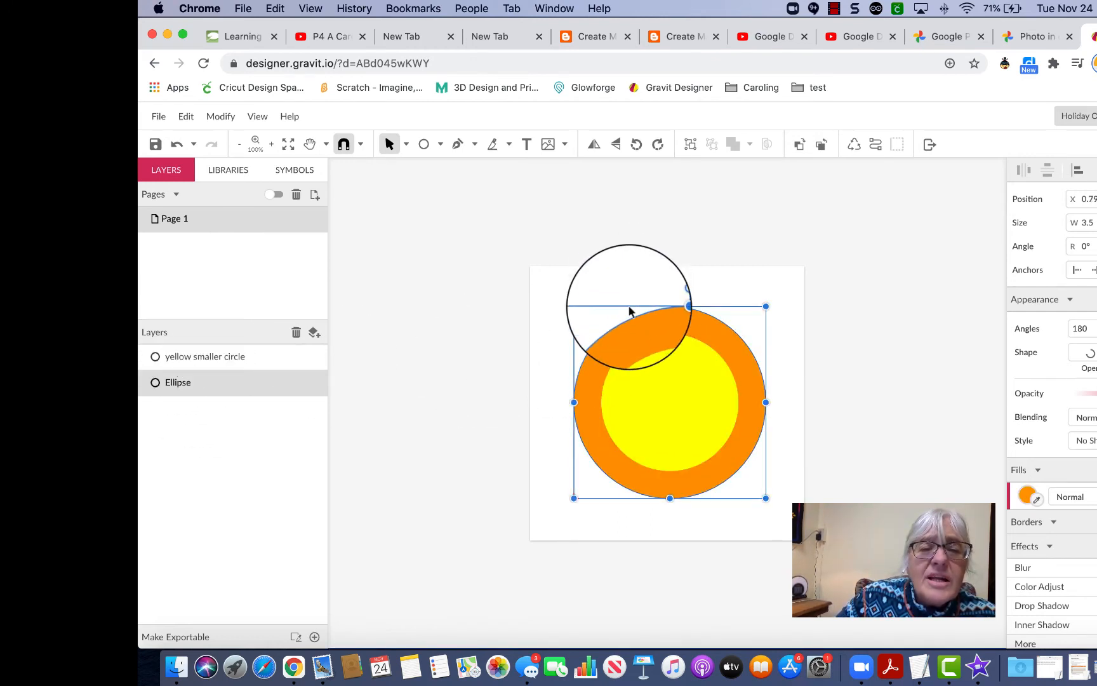
key("Escape")
left_click(184, 383)
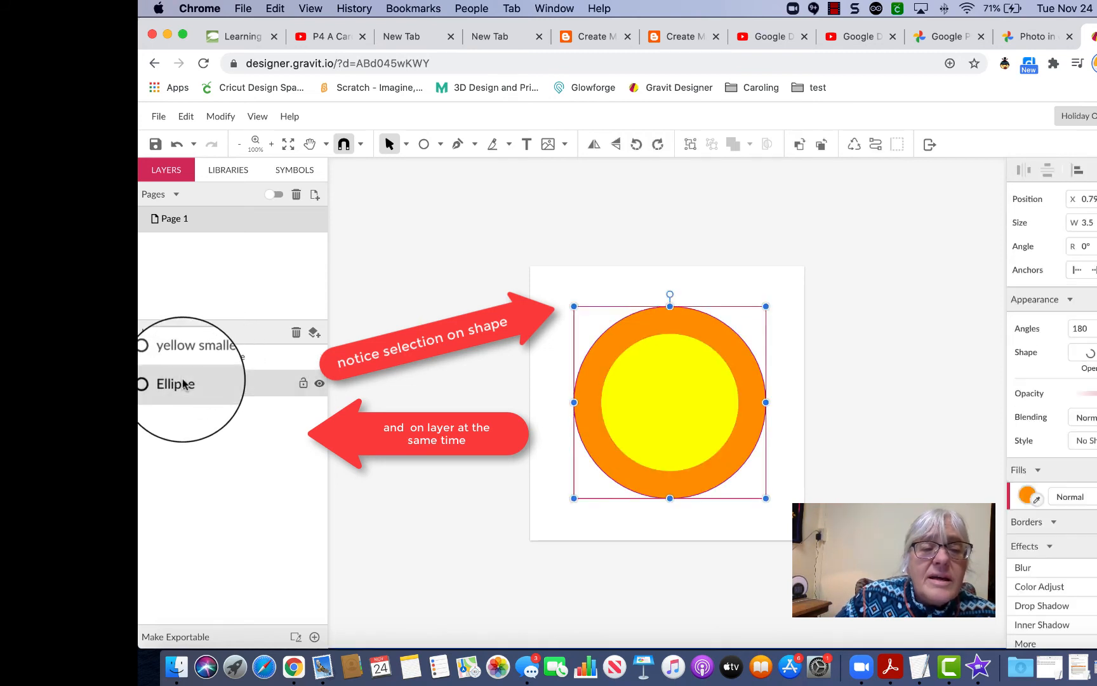
double_click(184, 383)
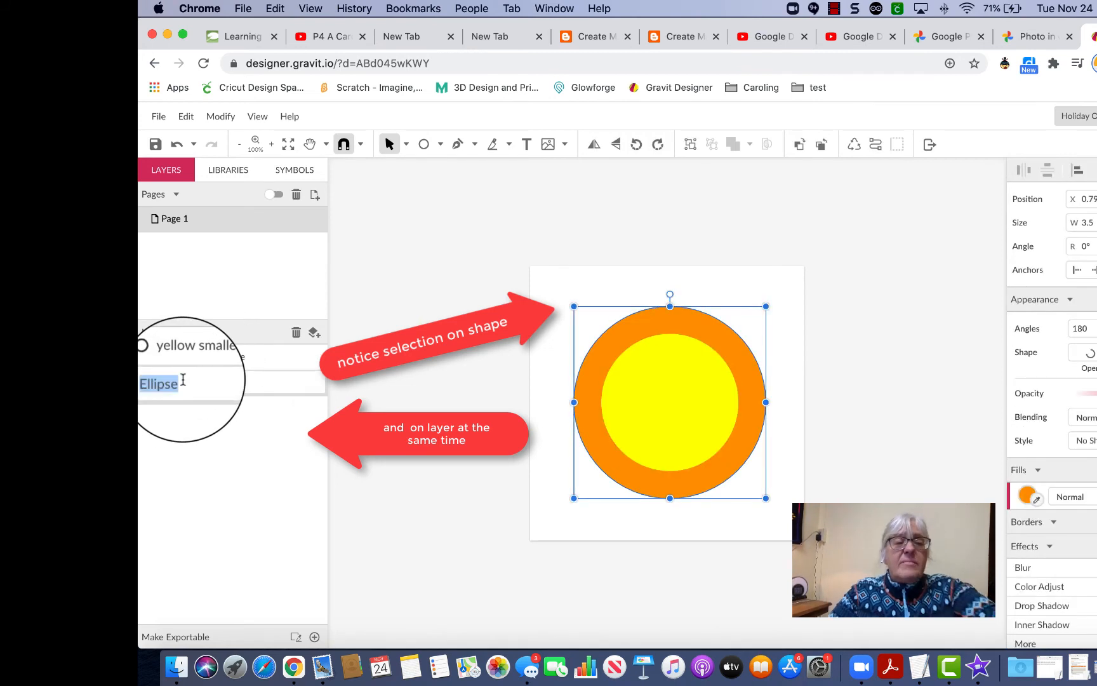
type("orange outer circle")
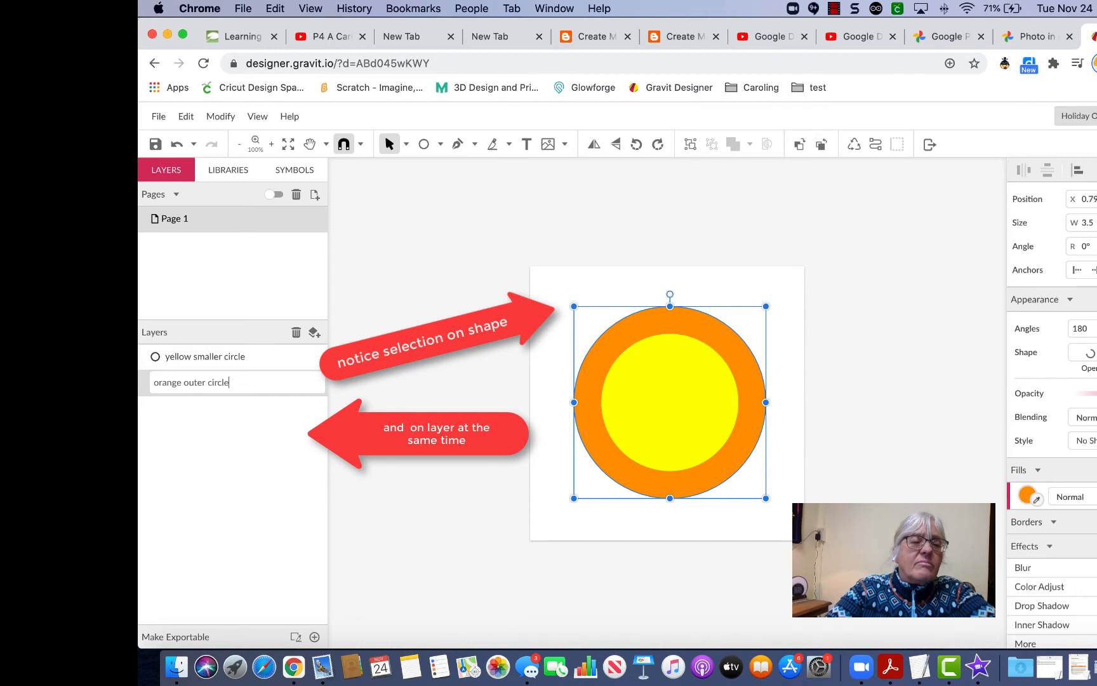
key("Return")
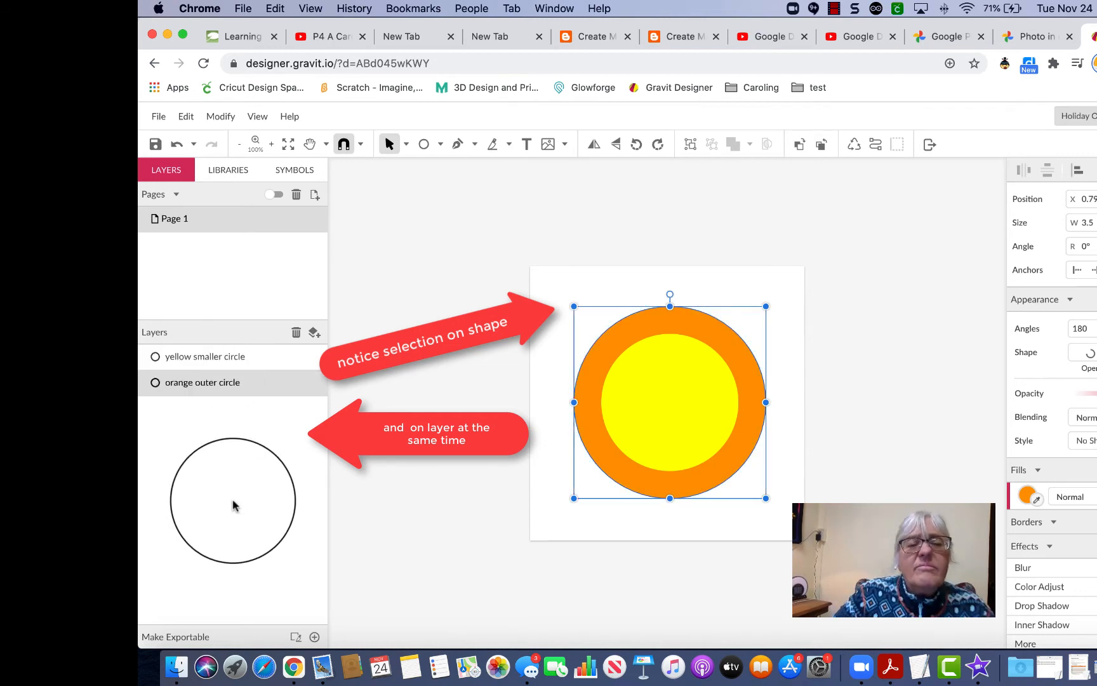
left_click(403, 495)
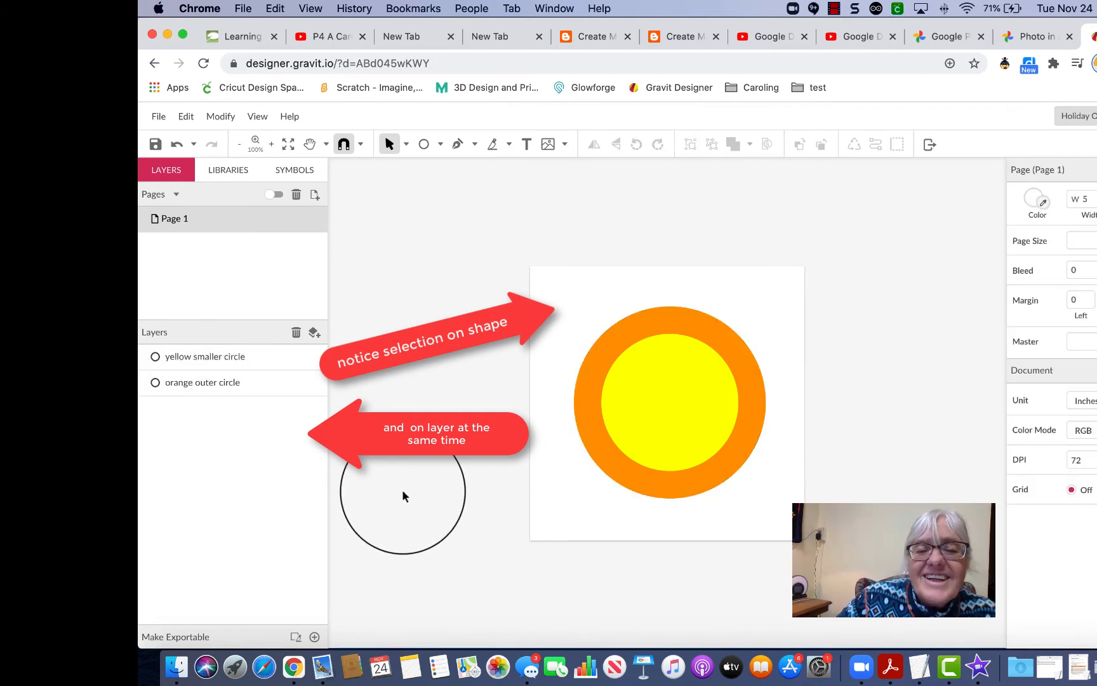
left_click(659, 331)
left_click(664, 308)
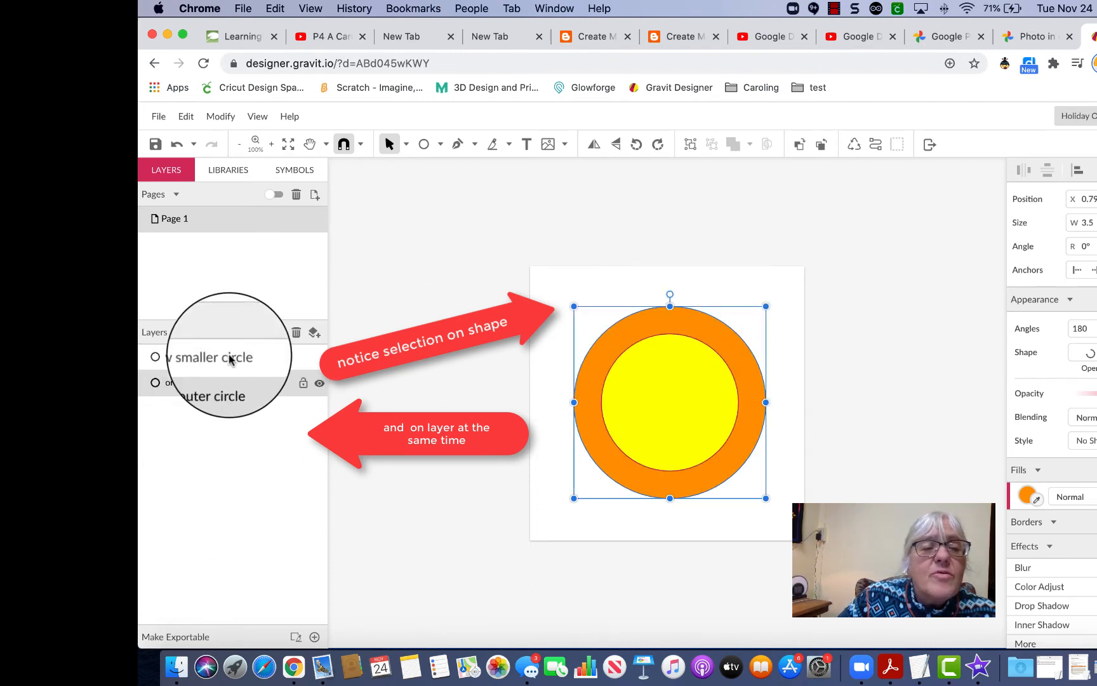
Select the yellow smaller circle on the canvas and add the orange outer circle to the selection.
left_click(894, 336)
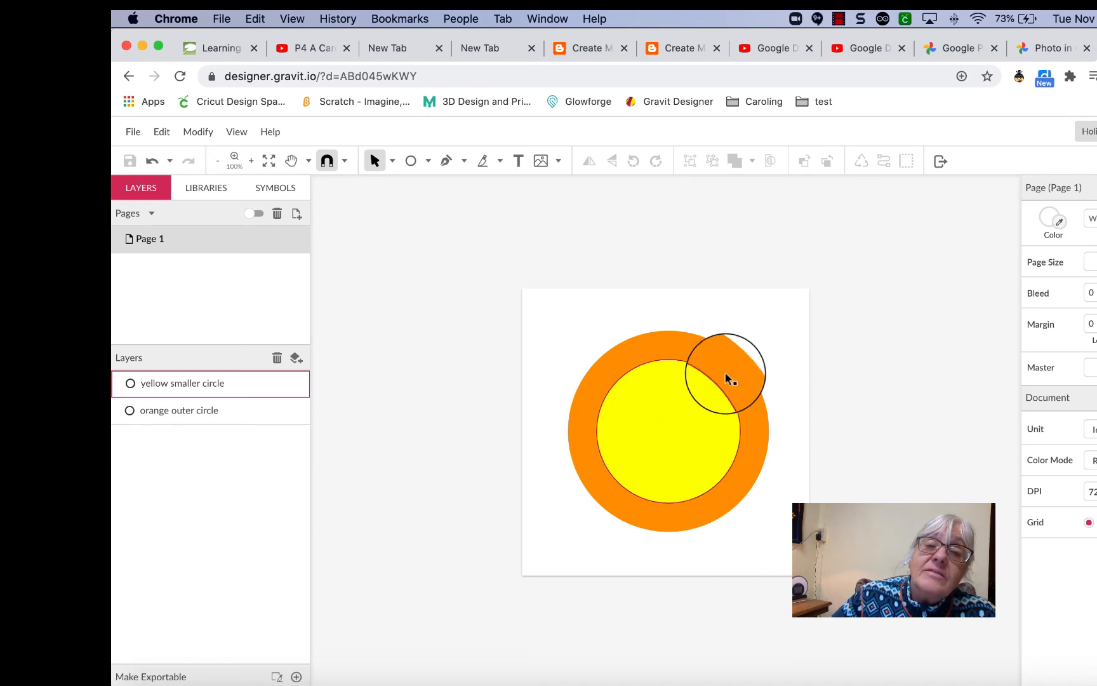
left_click(667, 360)
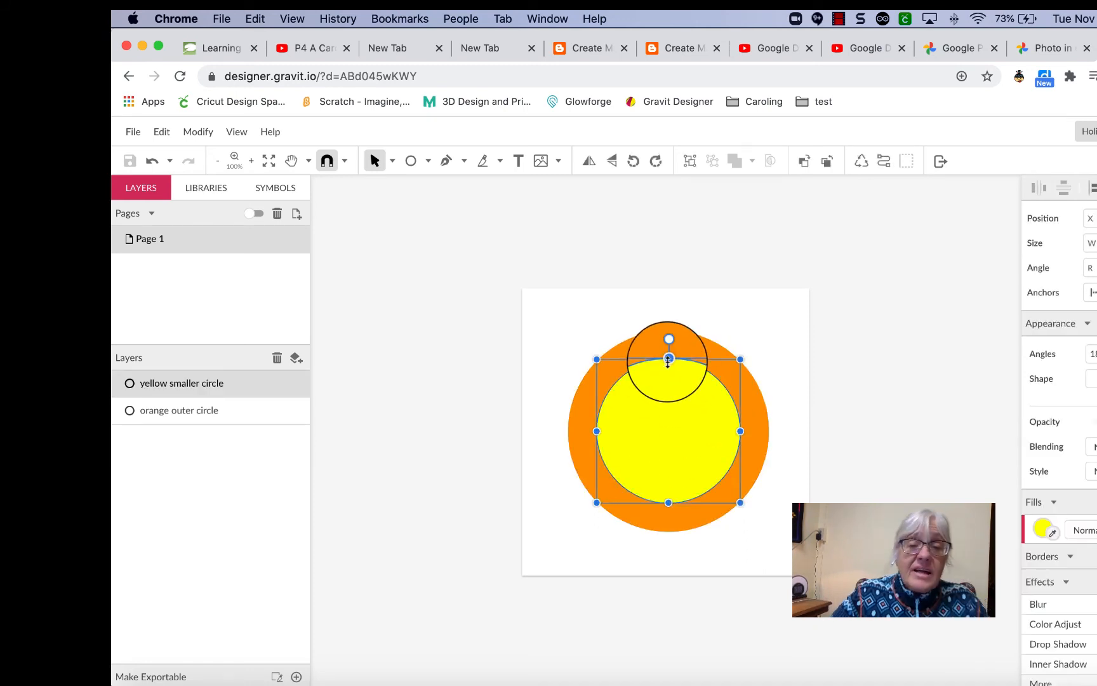
left_click(672, 330, "shift")
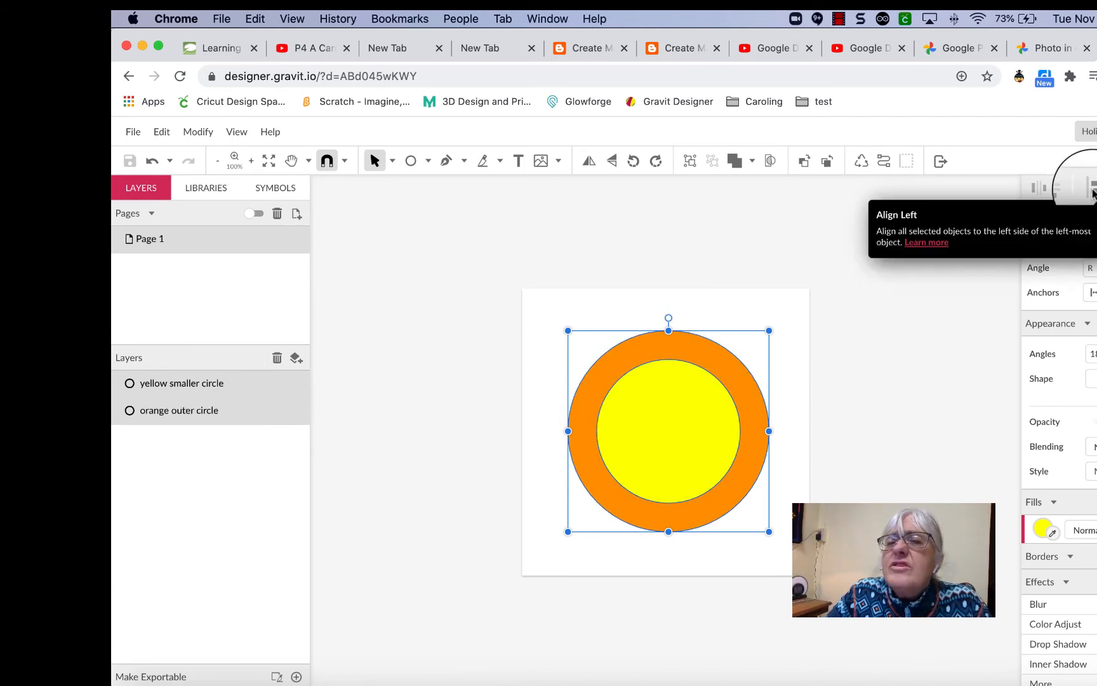
Apply Subtract to cut the yellow circle from the orange one, then drag the hole within the ring.
left_click(752, 163)
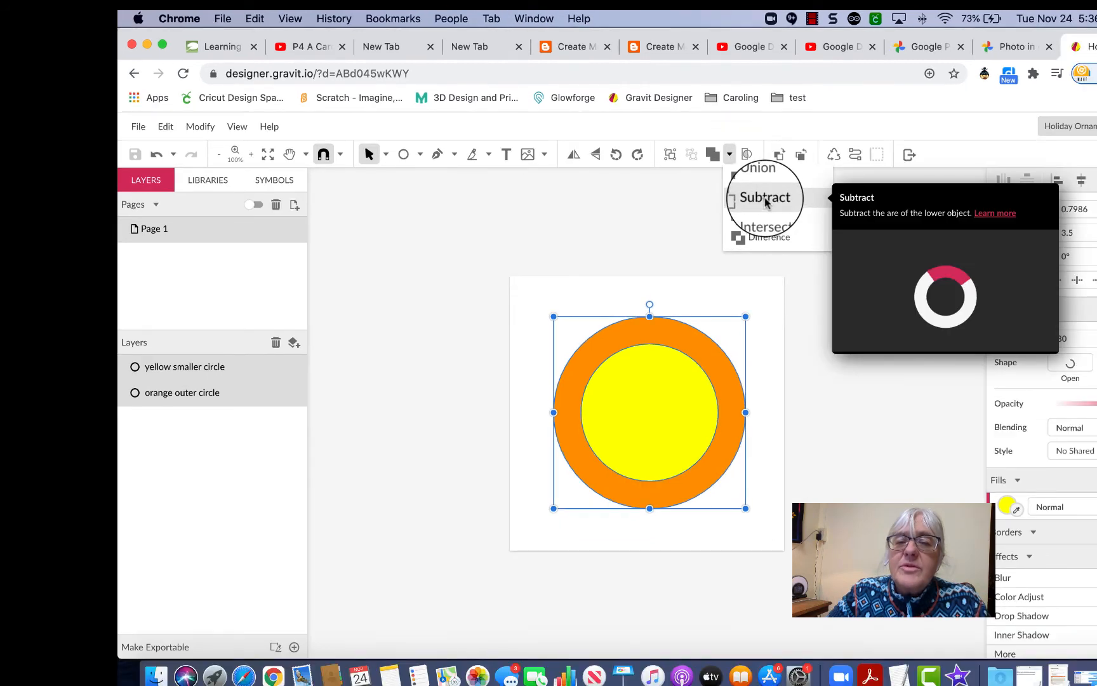
left_click(766, 198)
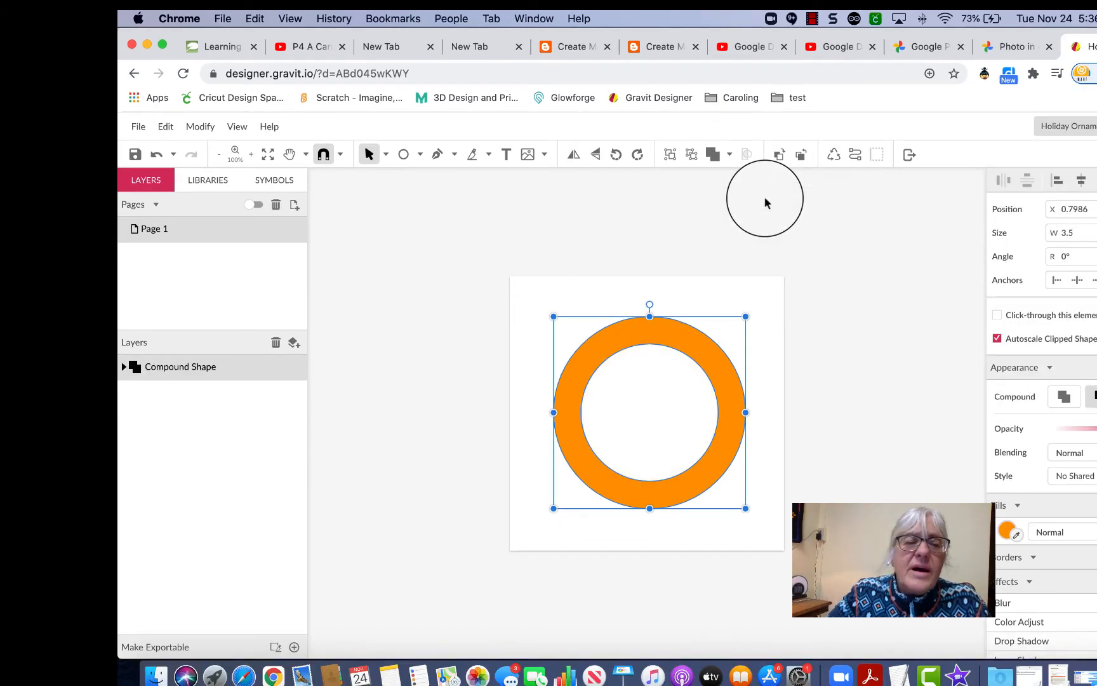
left_click(840, 511)
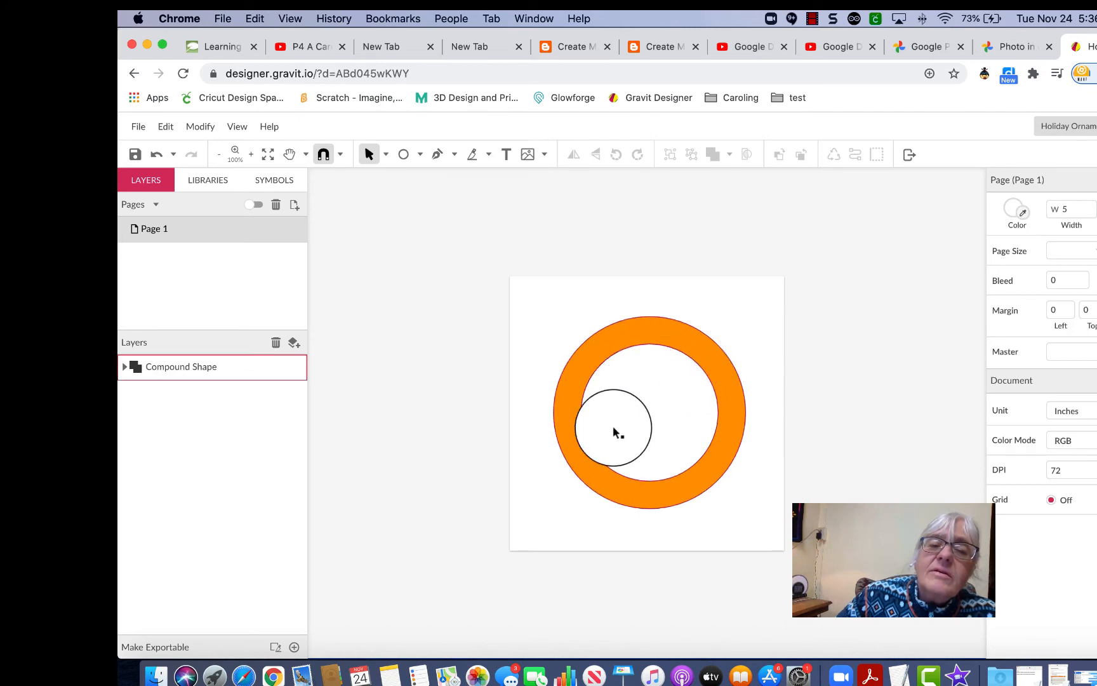
left_click_drag(614, 432, 580, 394)
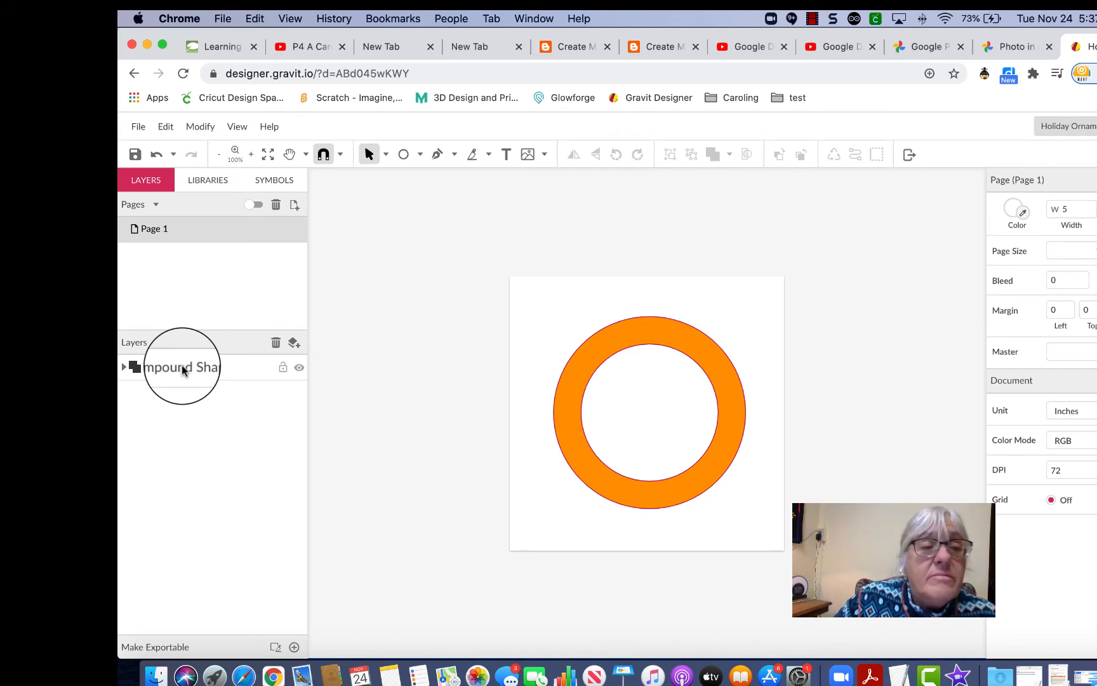
Rename the Compound Shape layer to 'Orange Ring Compound Shape' by prefixing 'Orange Ring'.
left_click(123, 368)
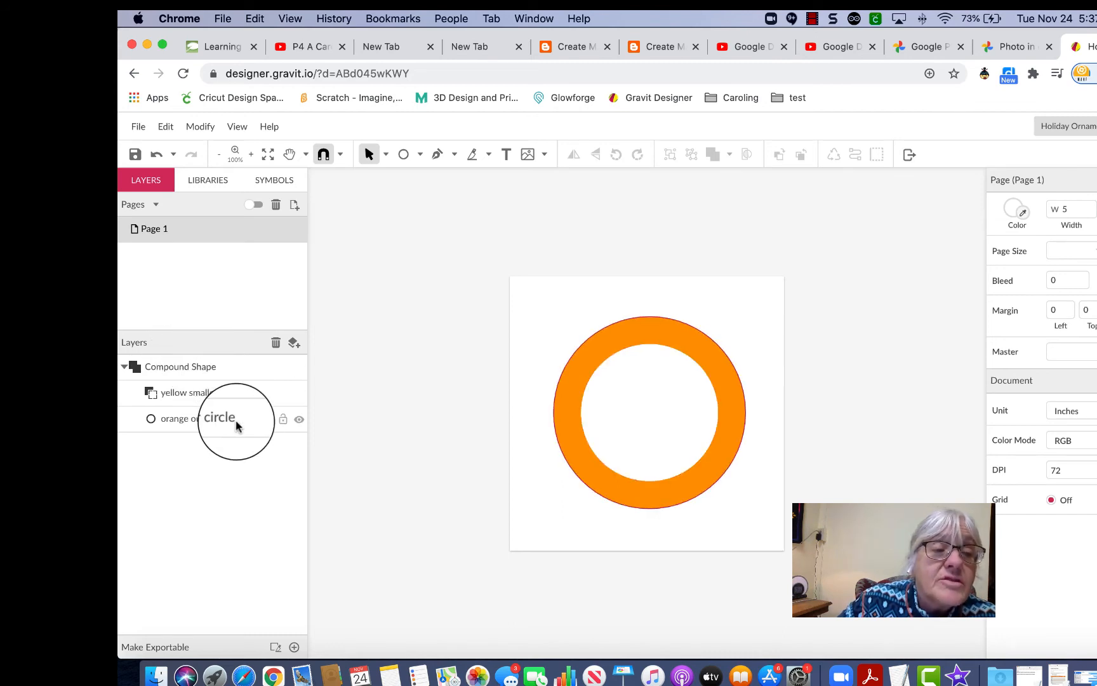
left_click(123, 367)
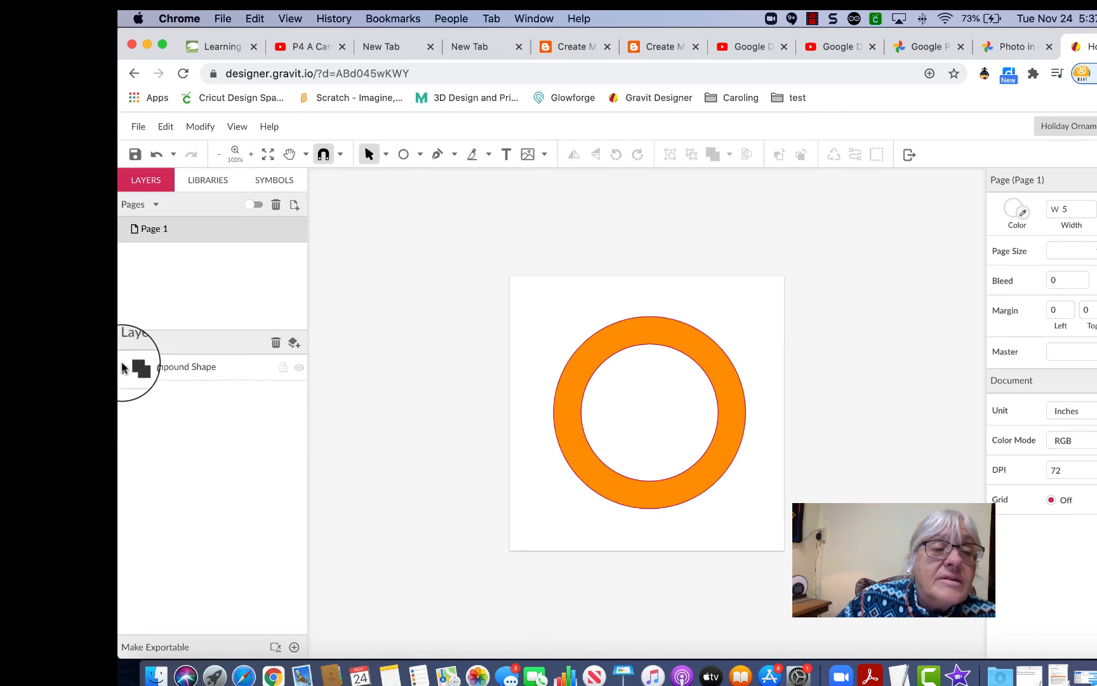
double_click(183, 367)
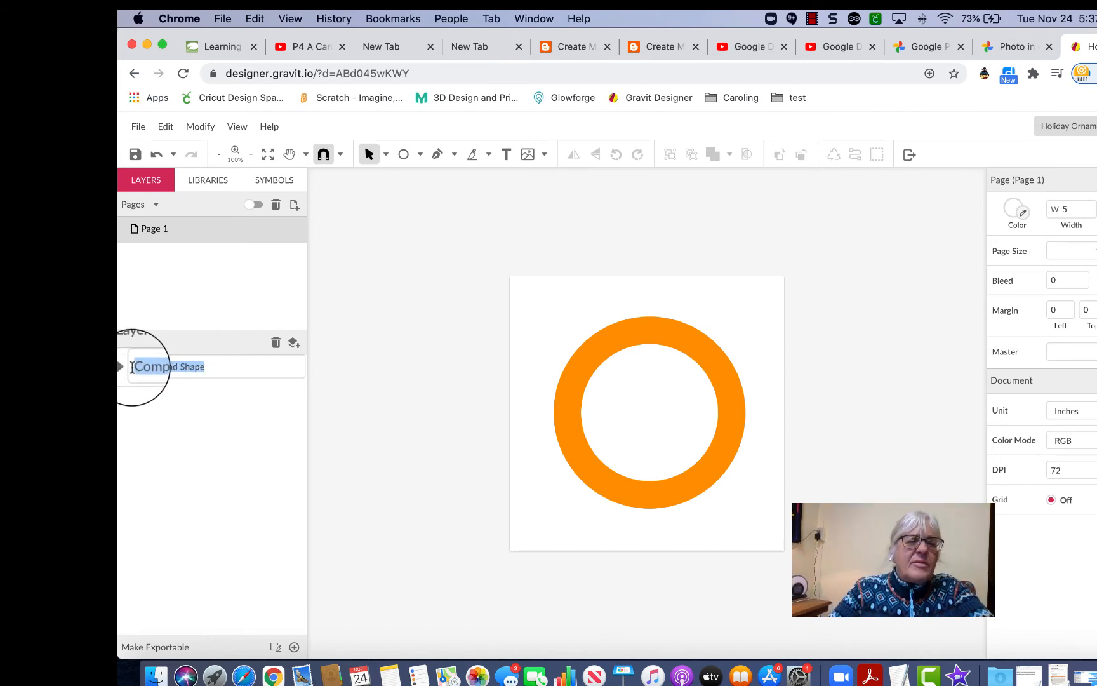
left_click(138, 366)
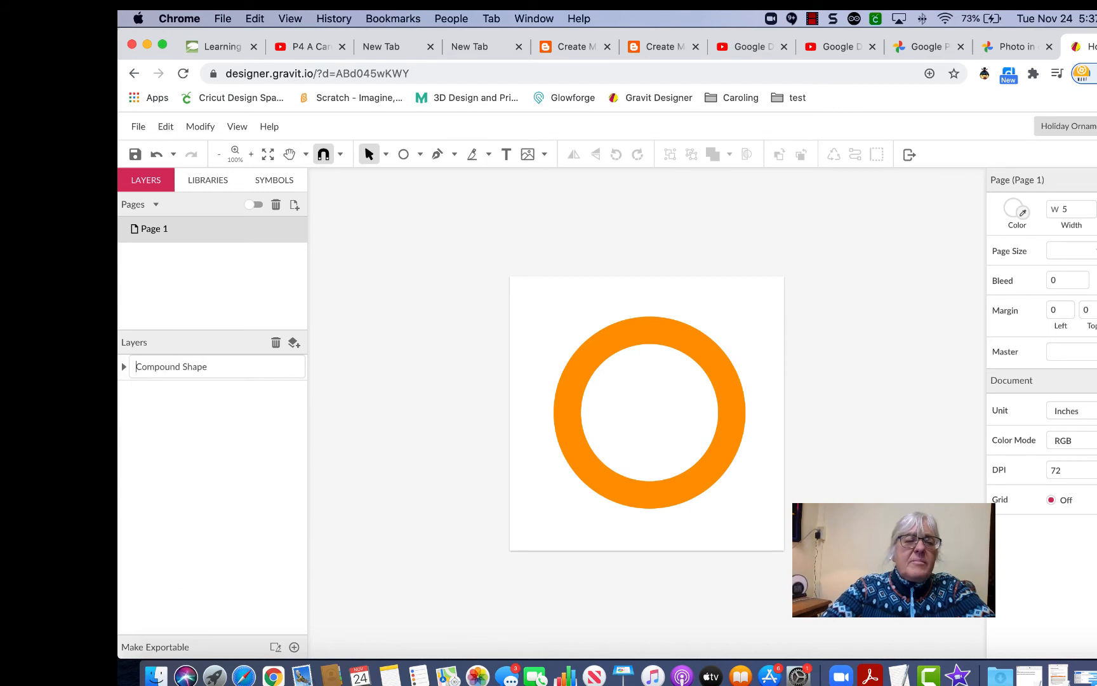
type("Or")
type("ange Ring")
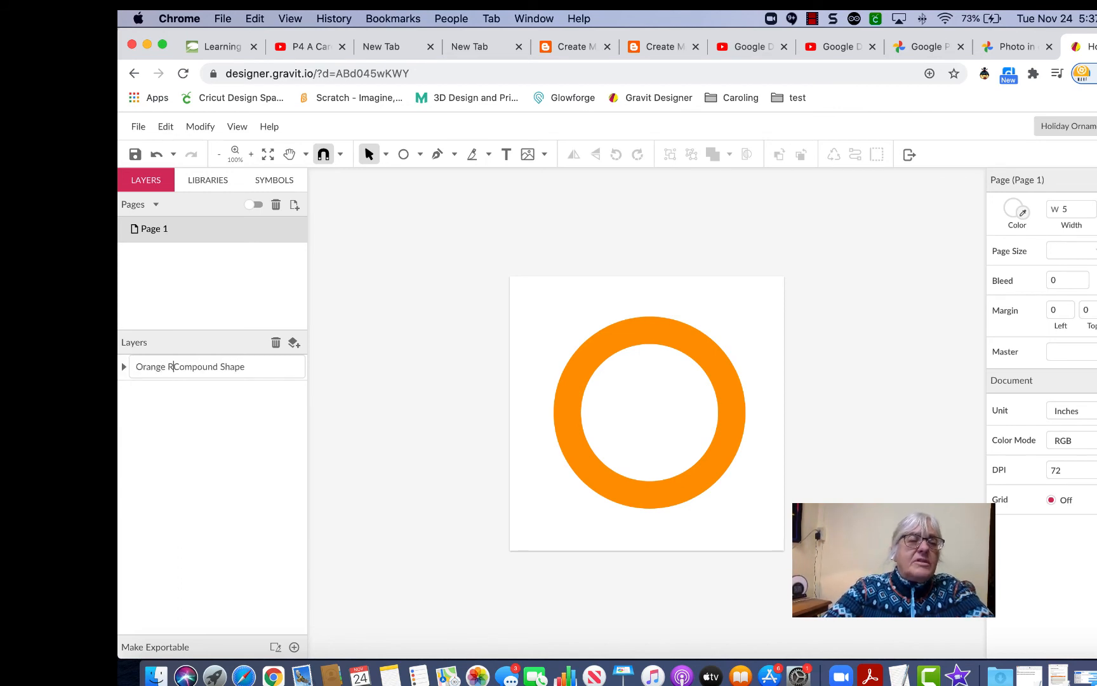
key("Return")
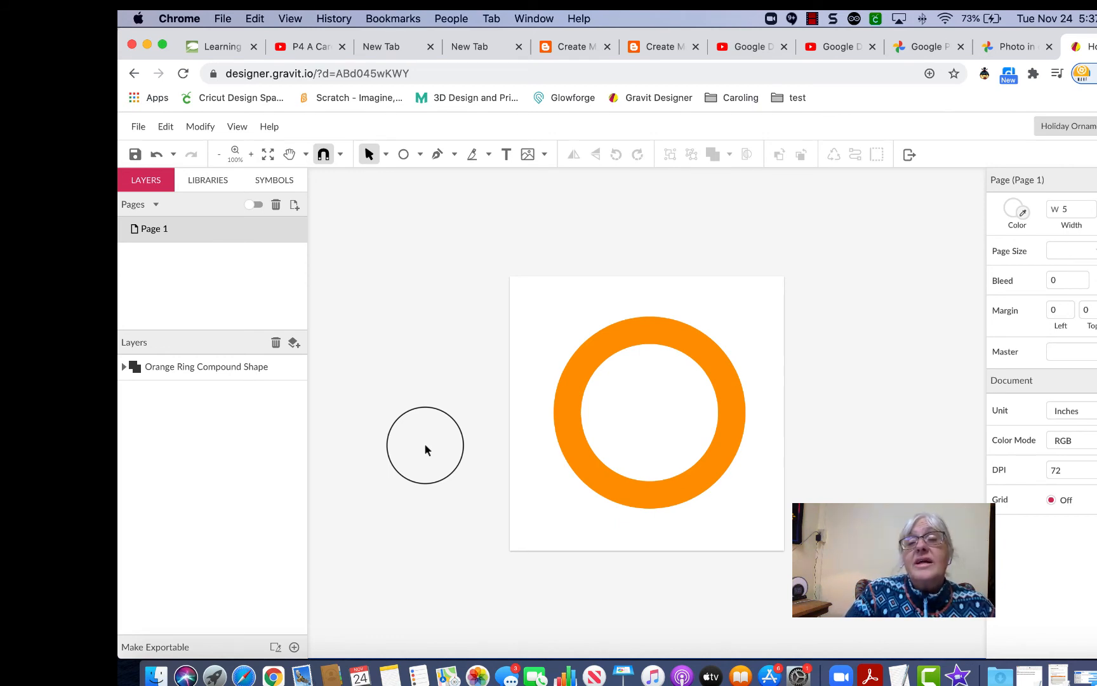
Draw a small ellipse over the top of the orange ring with the Ellipse tool.
left_click_drag(426, 450, 649, 322)
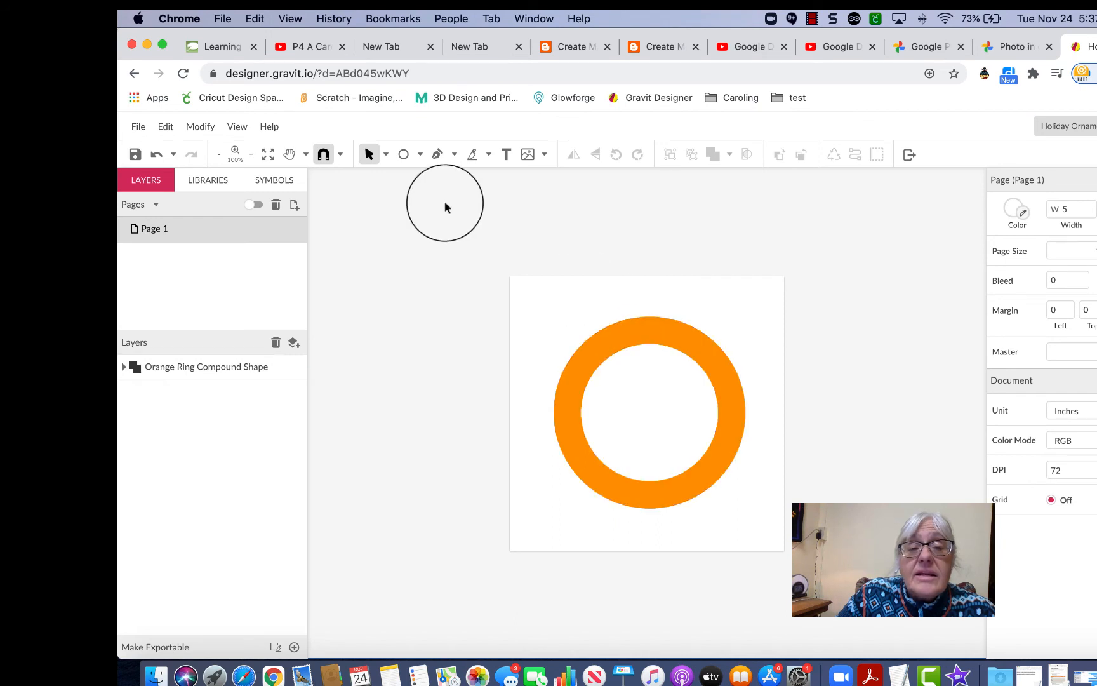
left_click(402, 155)
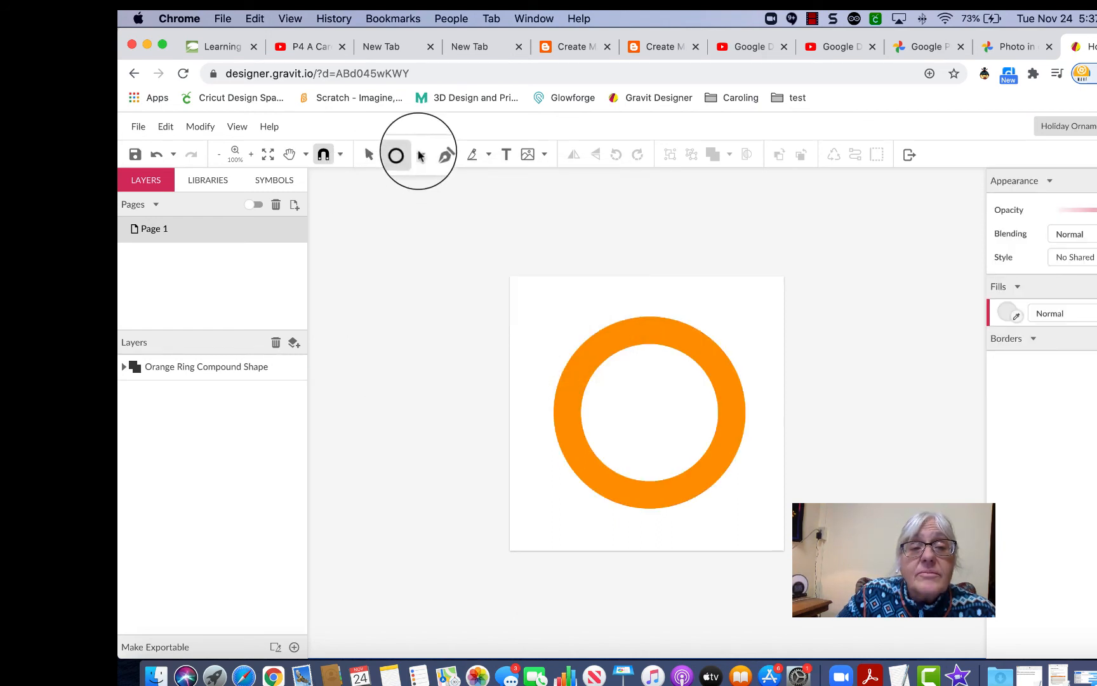
left_click(420, 155)
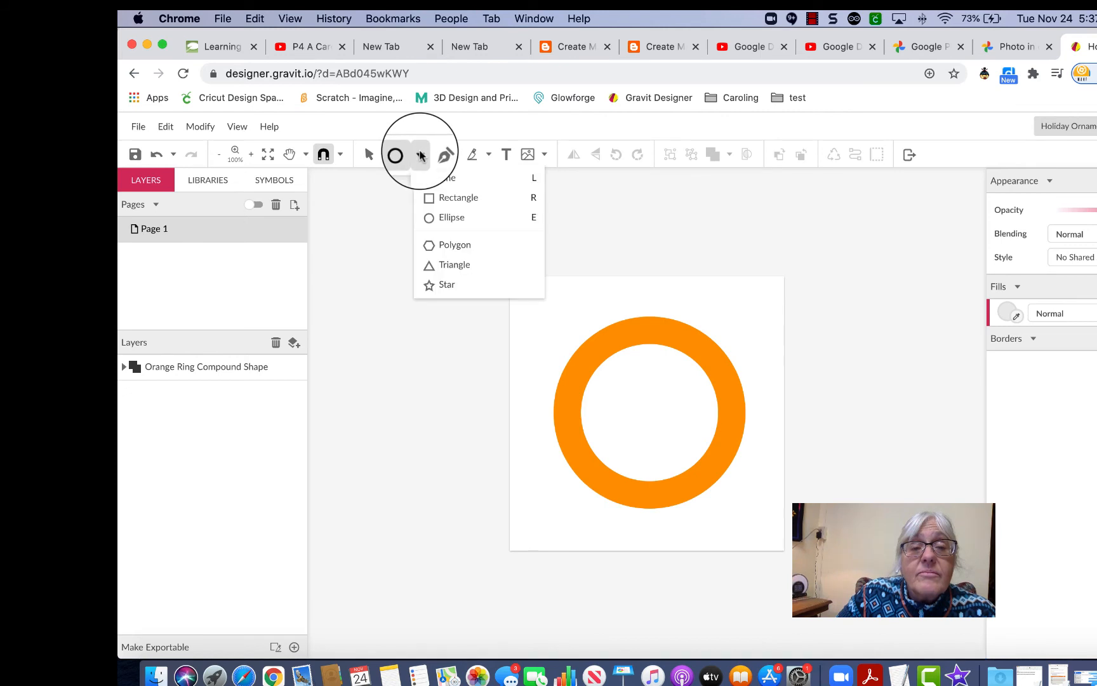
left_click(444, 212)
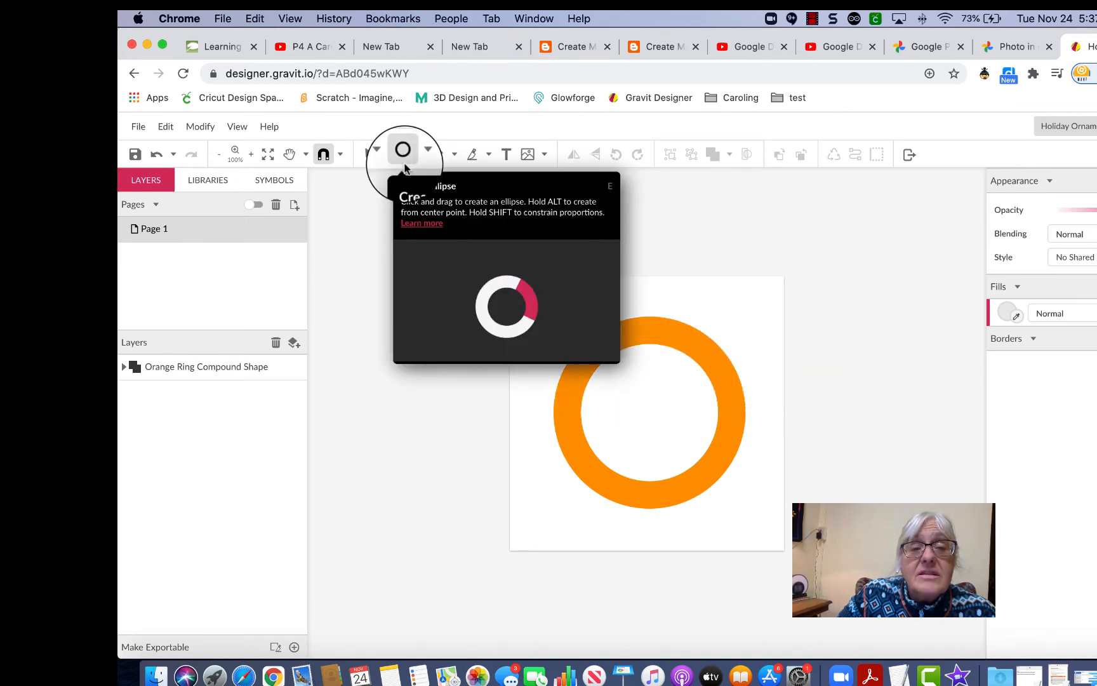
mouse_move(639, 299)
left_mouse_down()
mouse_move(642, 324)
mouse_move(662, 340)
left_mouse_up()
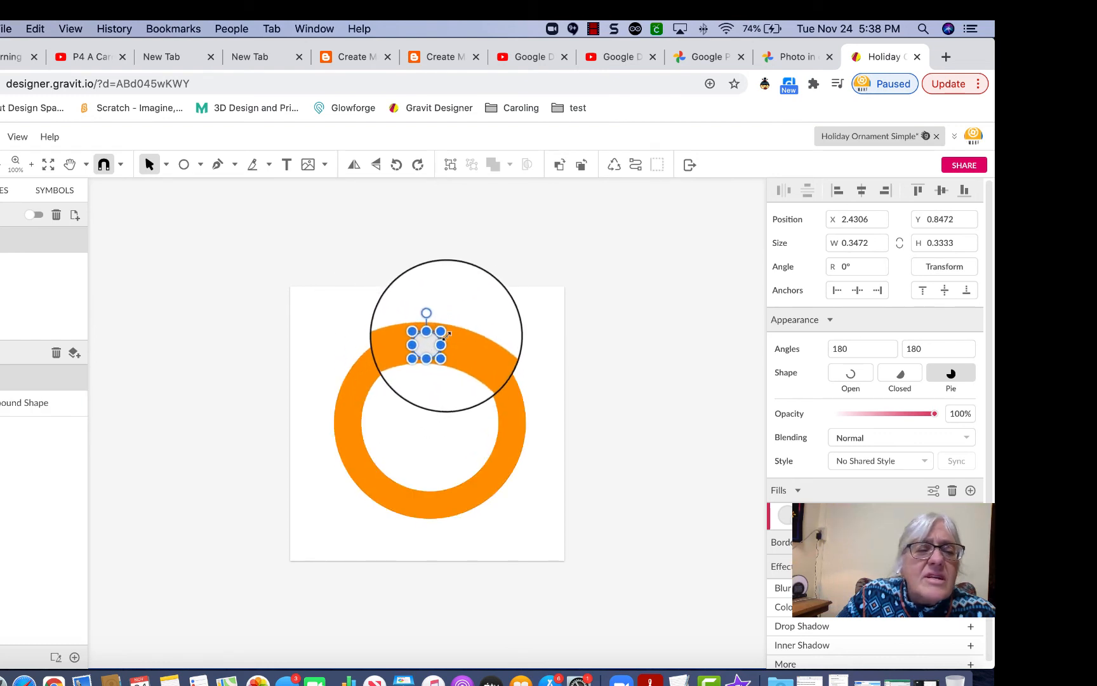
Set the small circle's width and height to 0.25 in.
left_click(876, 243)
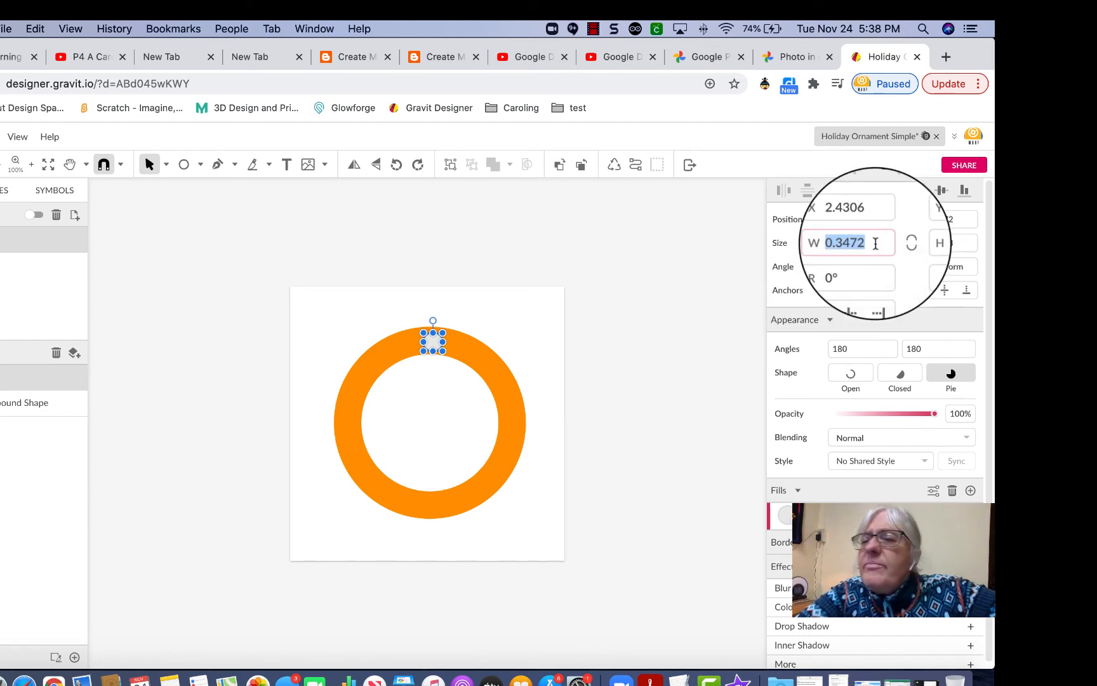
type(".")
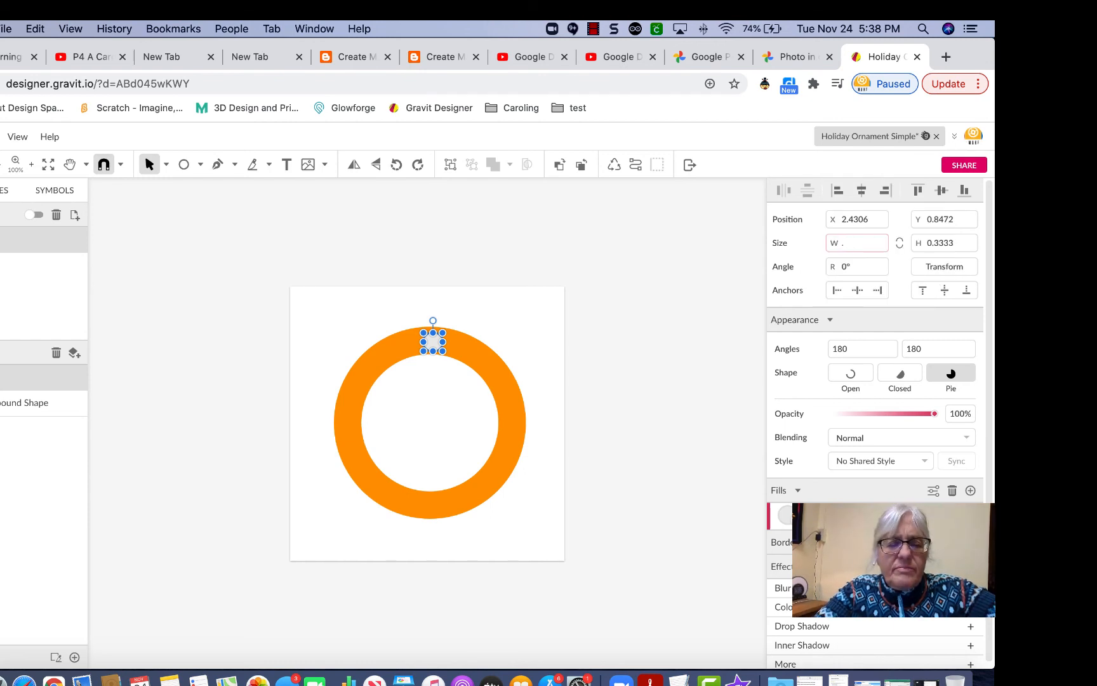
type("25")
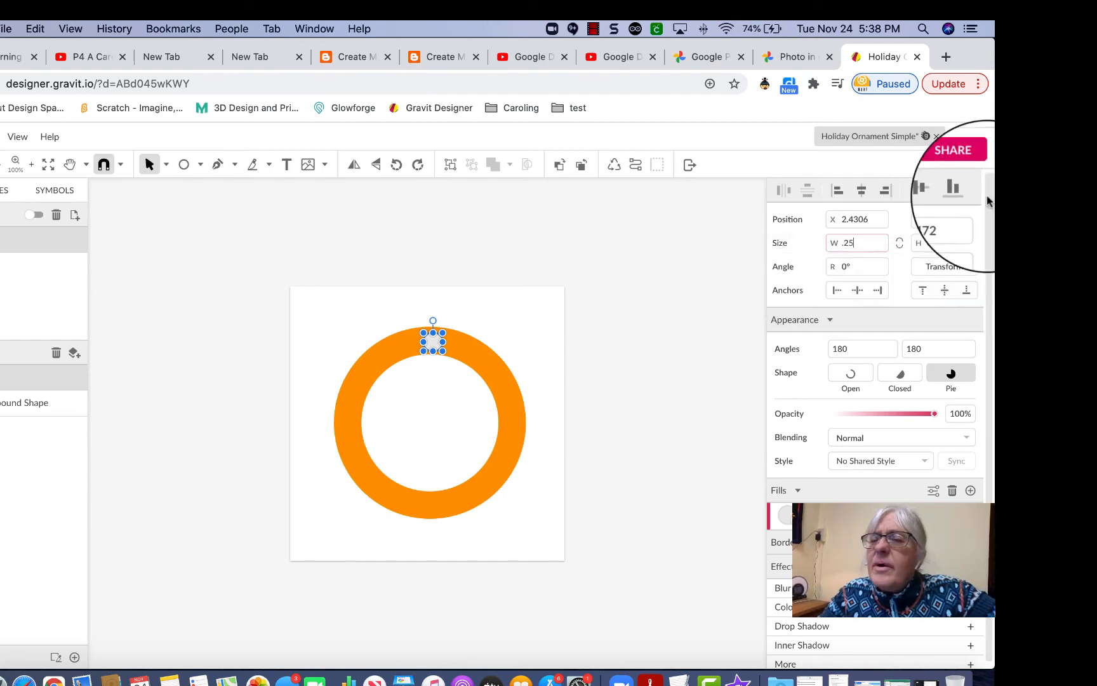
left_click(953, 243)
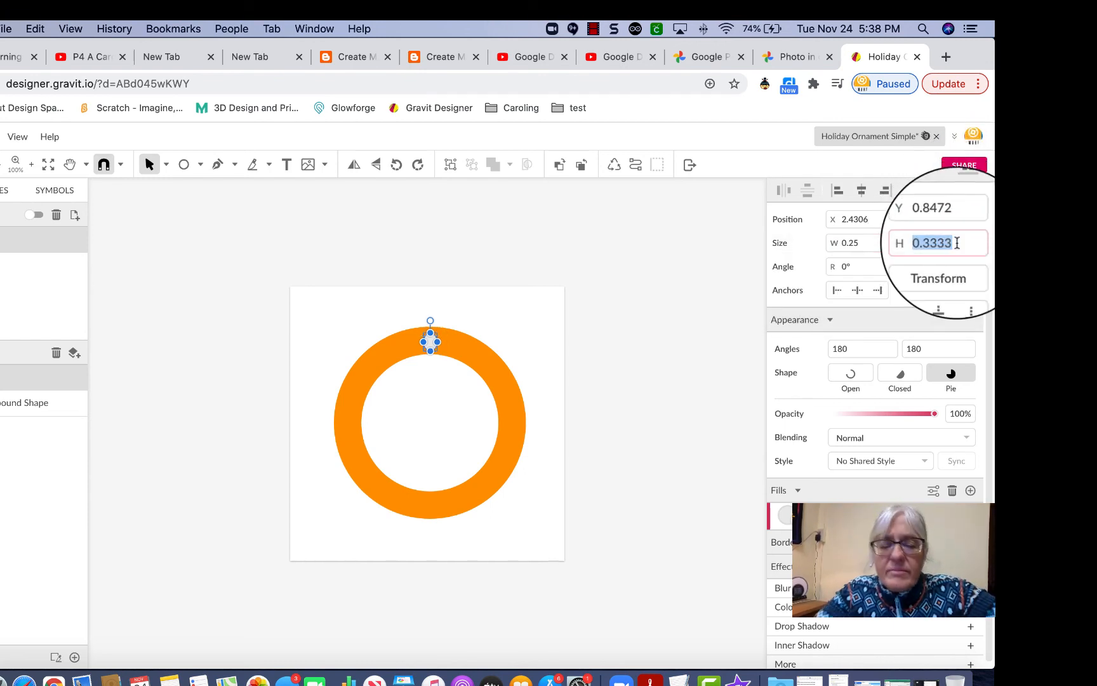
type(".25")
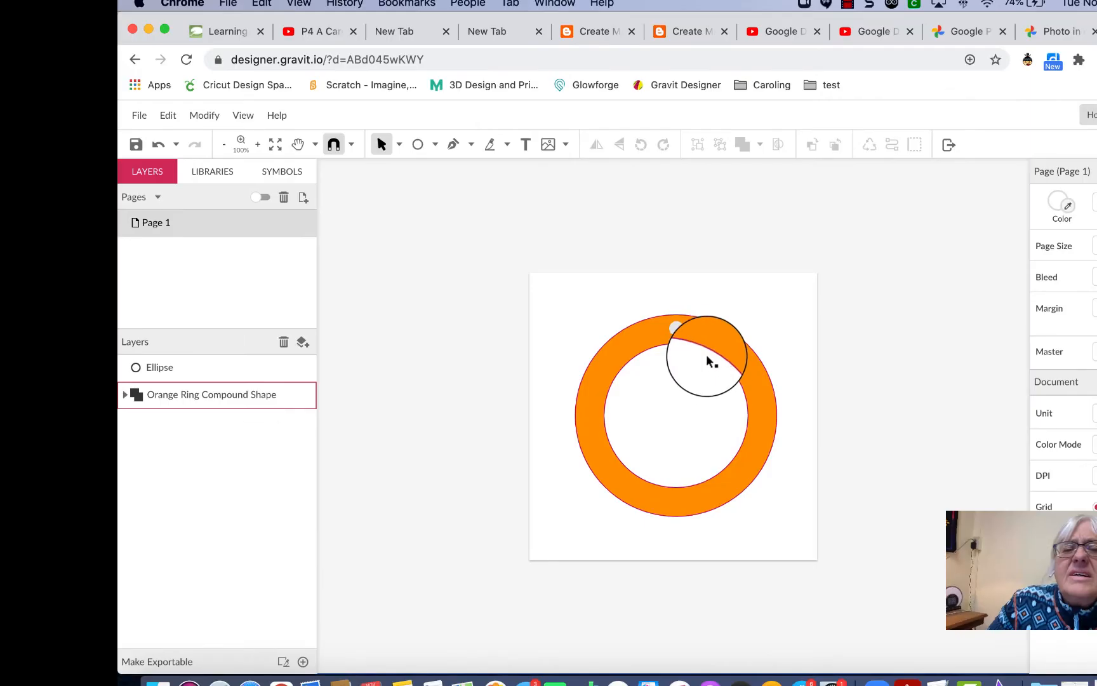
Rename the small circle's Ellipse layer to 'Ribbon hole'.
left_click(682, 330)
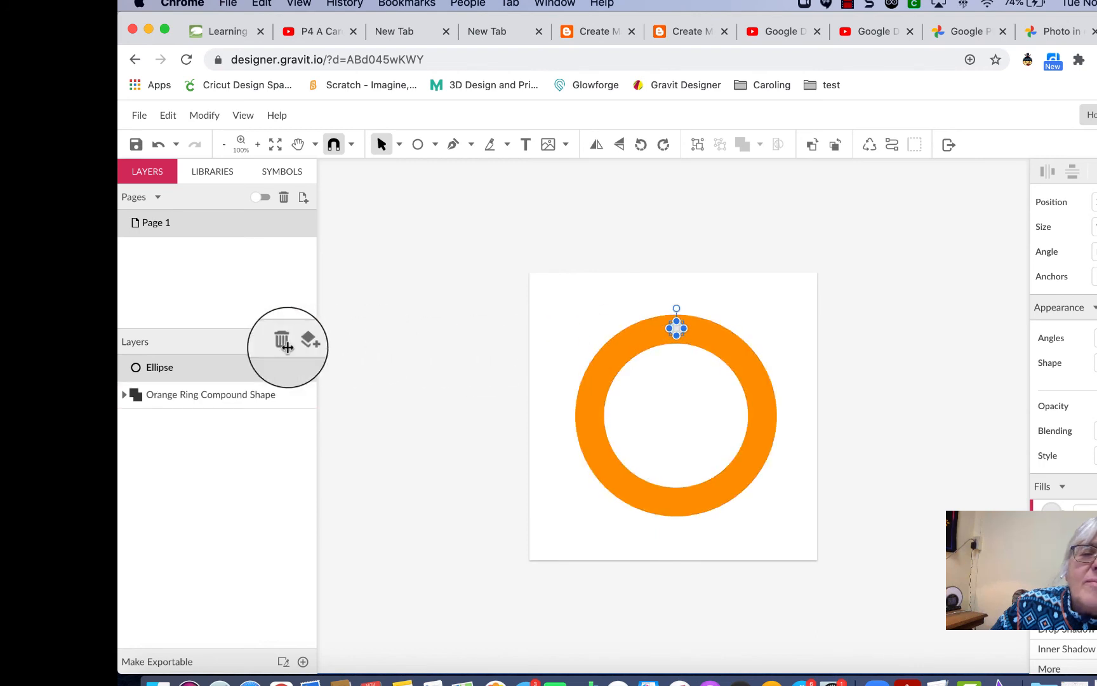
left_click(178, 368)
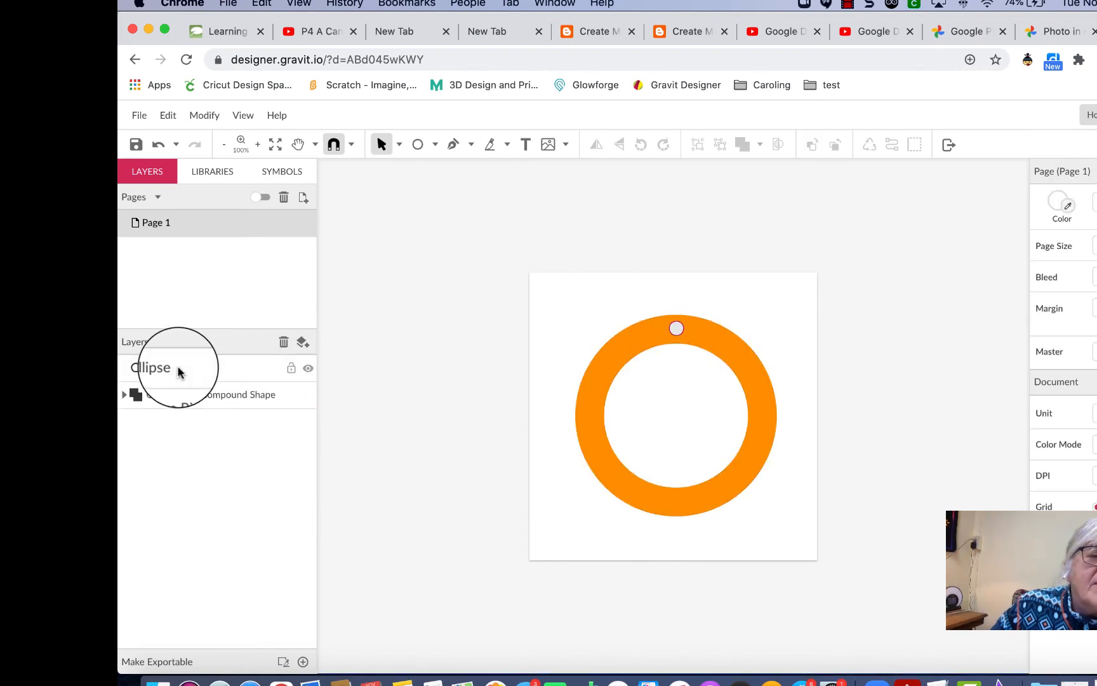
double_click(178, 369)
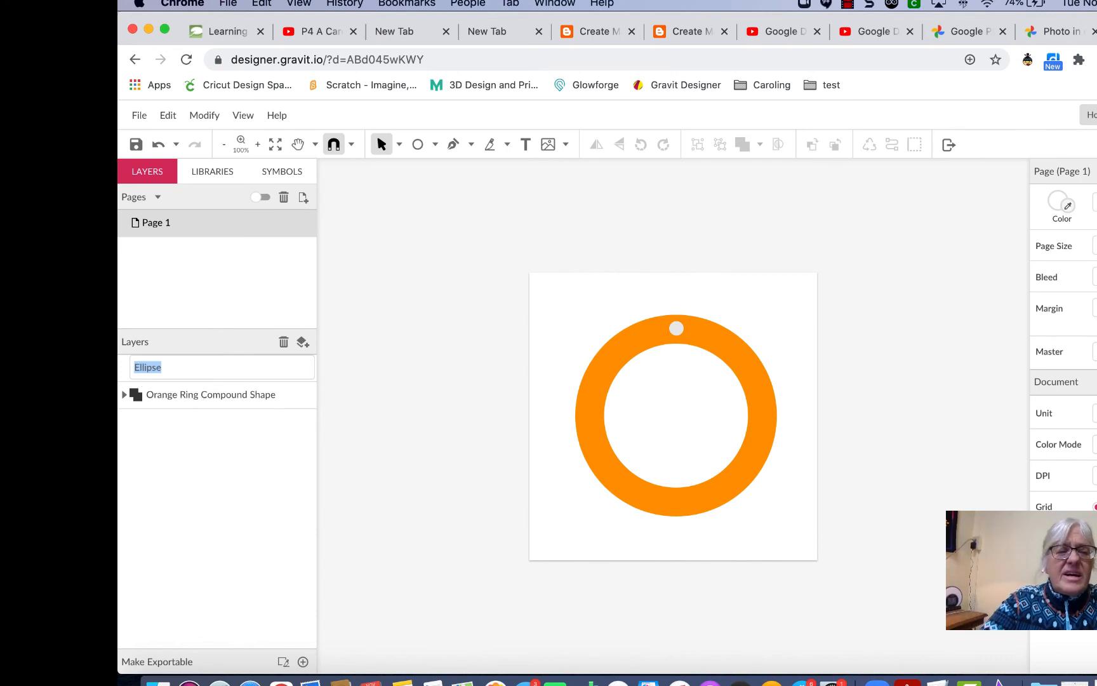
type("Ribbon")
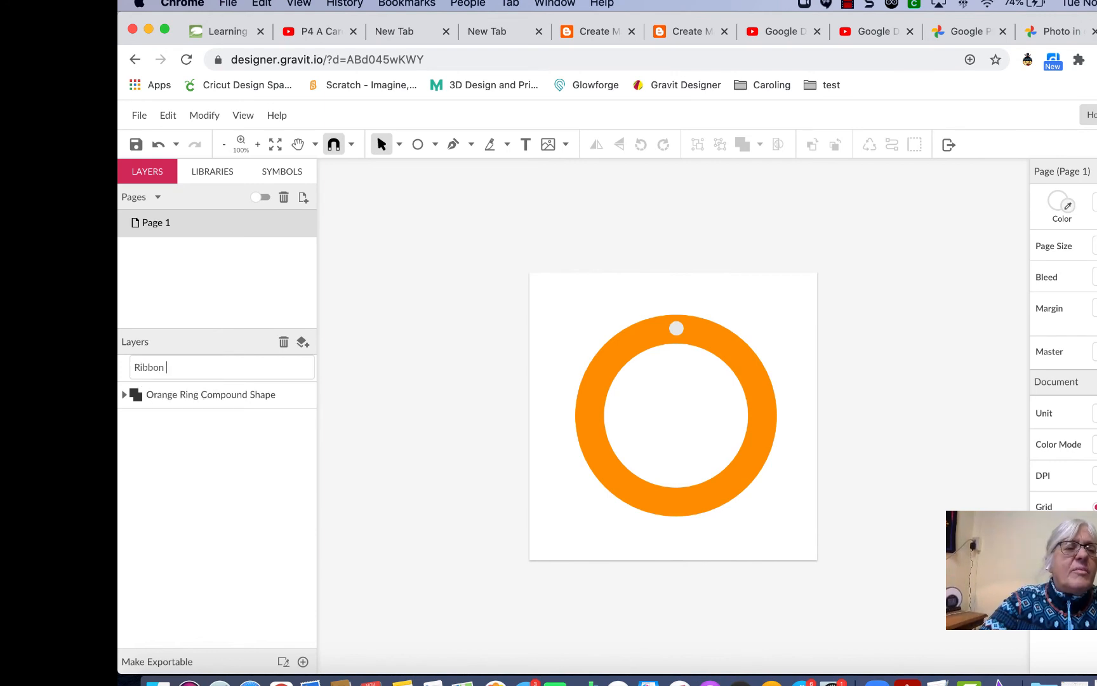
type(" hole")
key("Return")
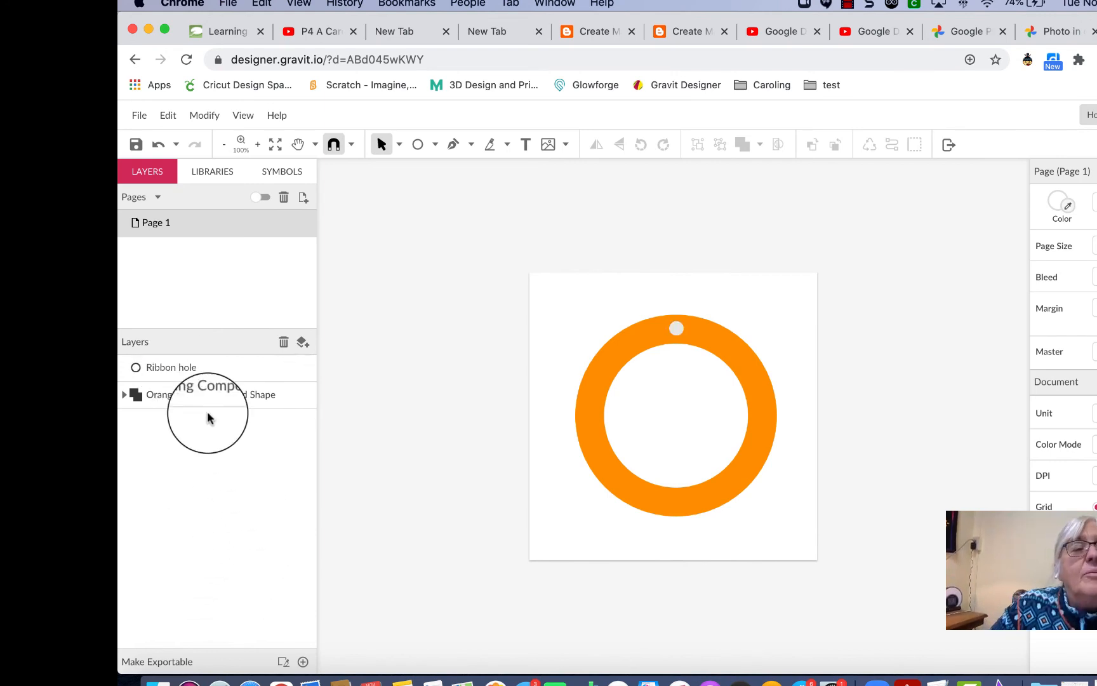
Nudge the Ribbon hole two steps right, then add the orange ring to the selection.
left_click(677, 327)
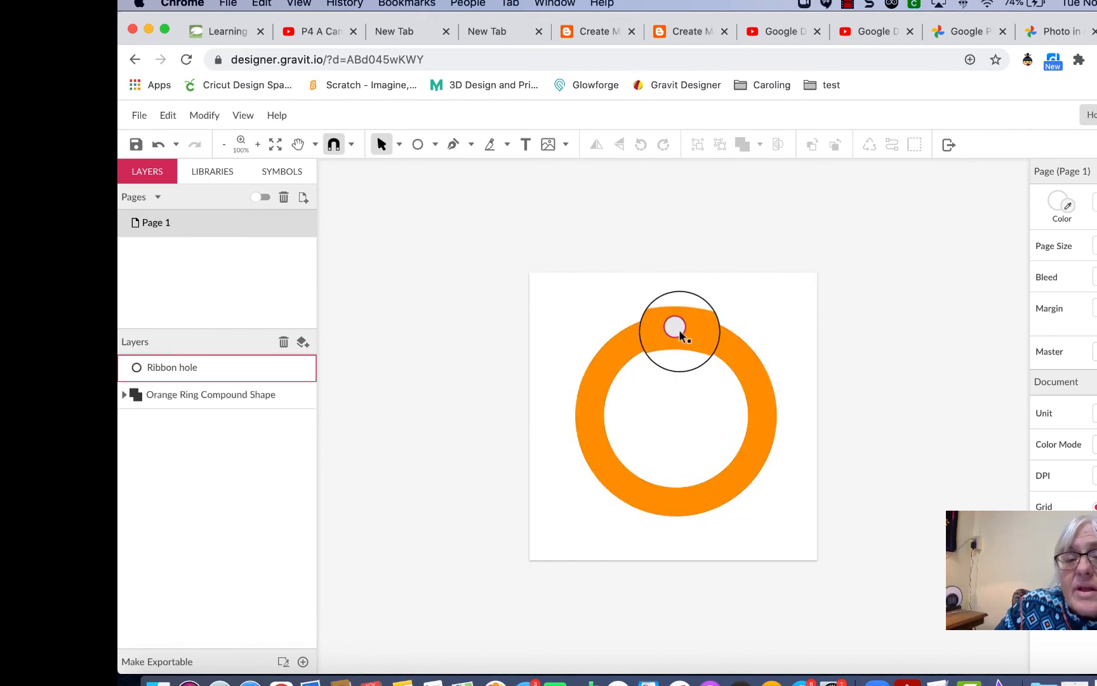
left_click(680, 330)
key("Right")
key("Right")
key("Right")
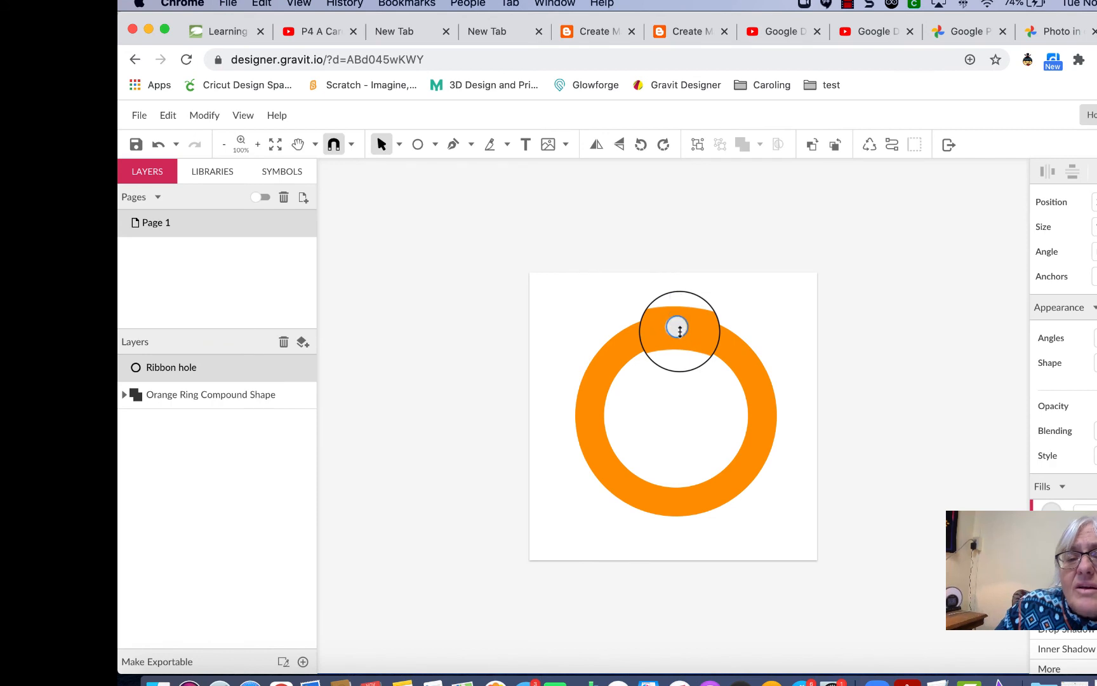
key("Right")
key("Right")
key("Right")
key("Right")
key("Right")
key("Right")
key("Right")
key("Right")
key("Right")
key("Right")
key("Right")
key("Right")
key("Right")
key("Right")
key("Right")
key("Right")
key("Right")
key("Right")
key("Right")
key("Right")
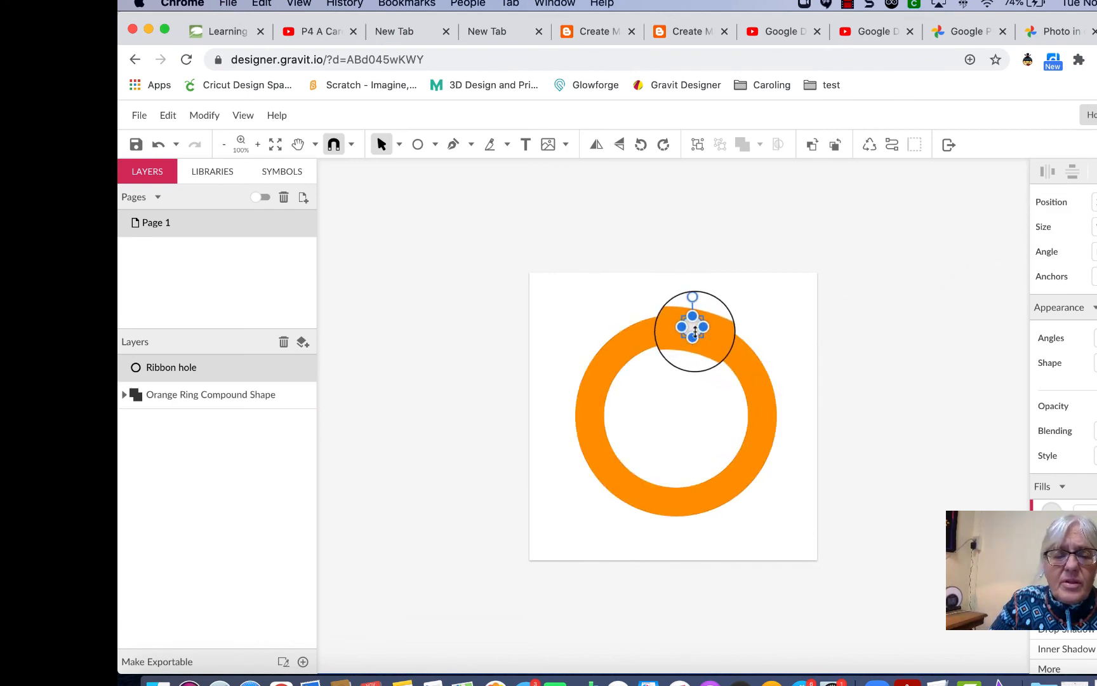
left_click(619, 337)
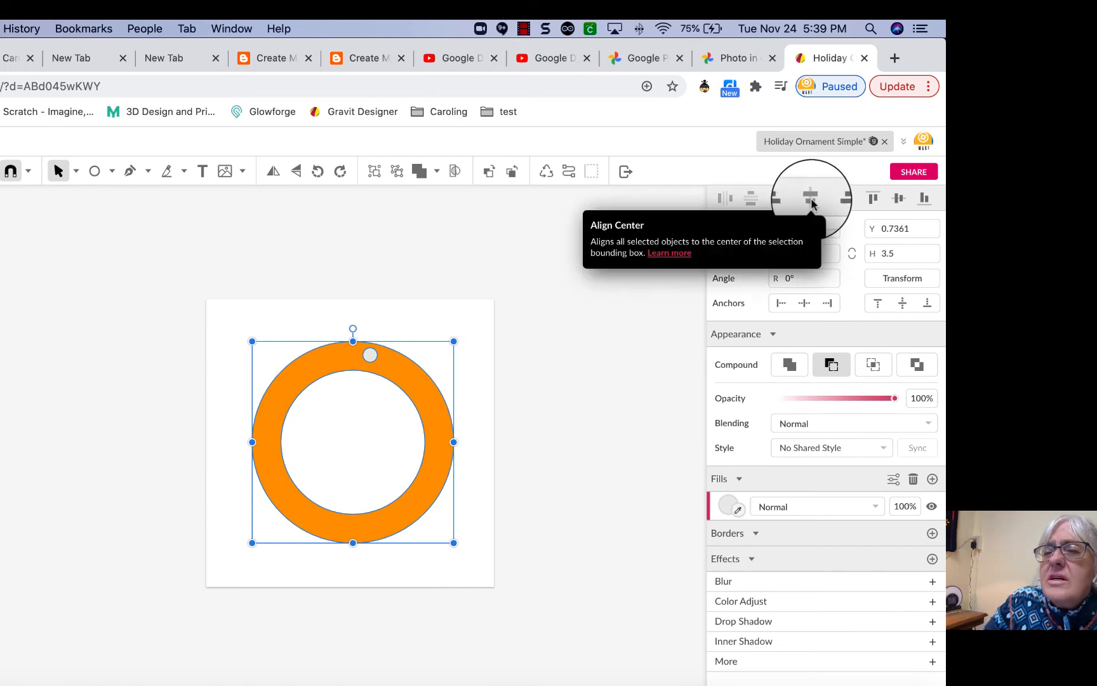
After undoing Align Middle, align the Ribbon hole centred on the ring and marquee-select both shapes.
left_click(898, 199)
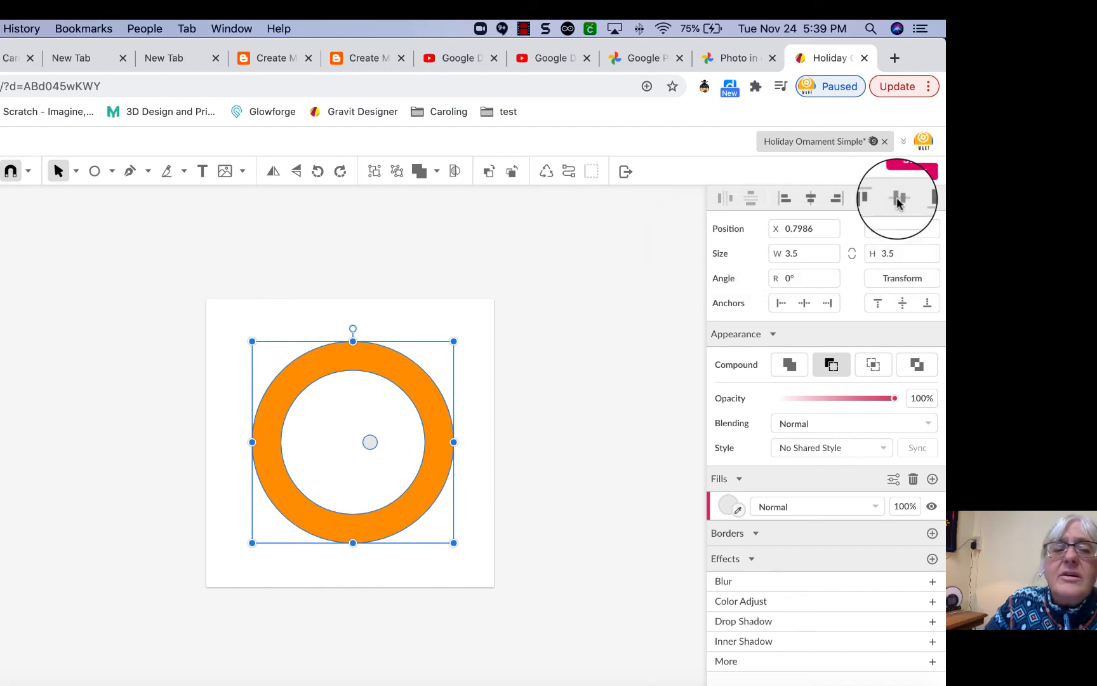
key("super+z")
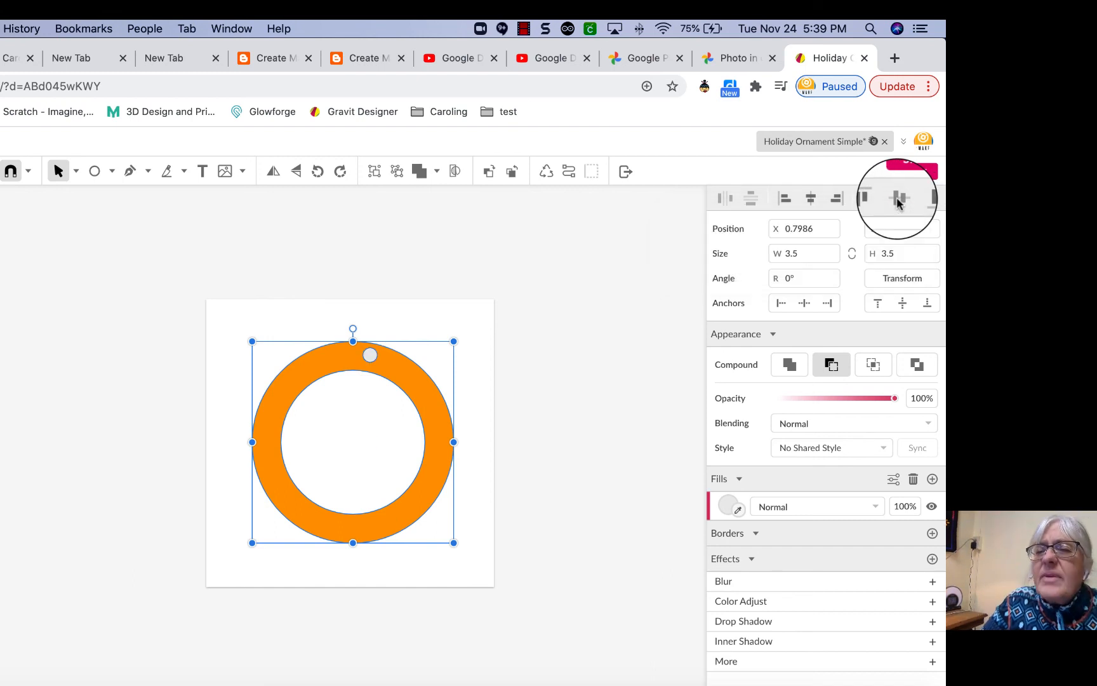
left_click(811, 200)
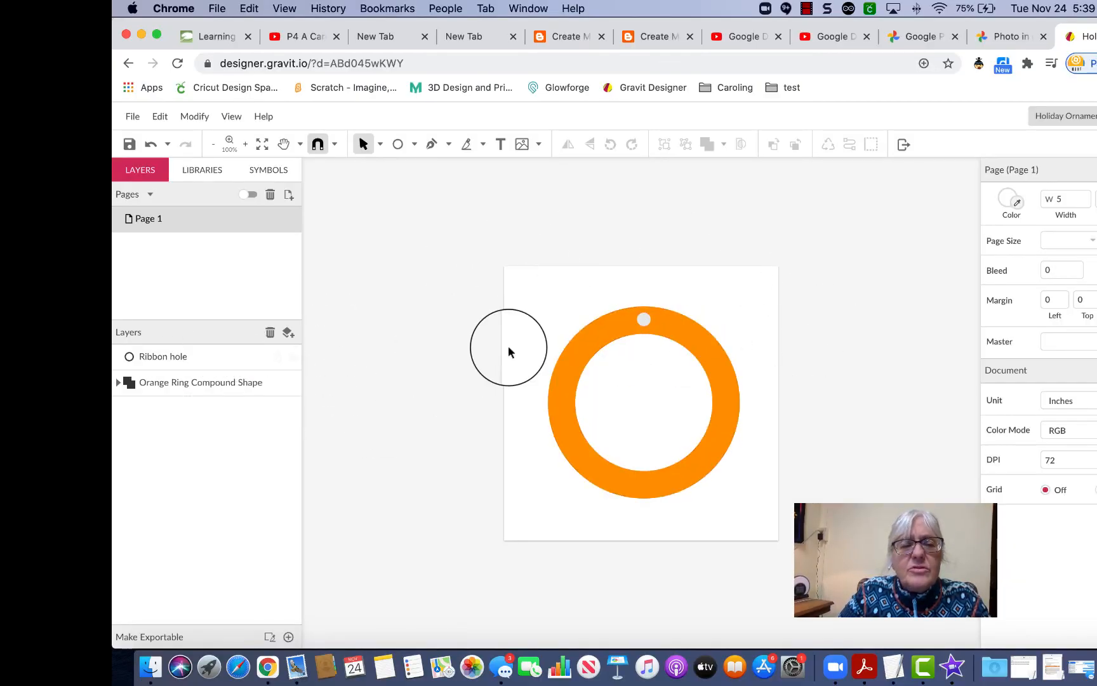
left_click_drag(509, 282, 771, 503)
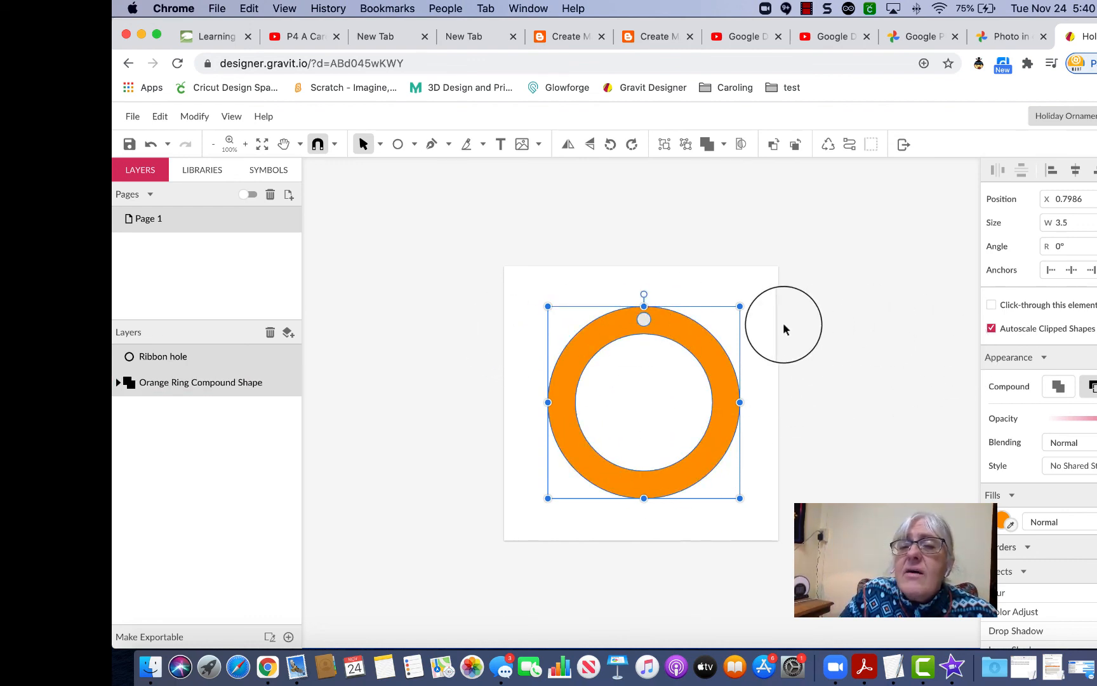
Subtract the Ribbon hole from the ring and expand the resulting Compound Shape layer.
left_click(724, 145)
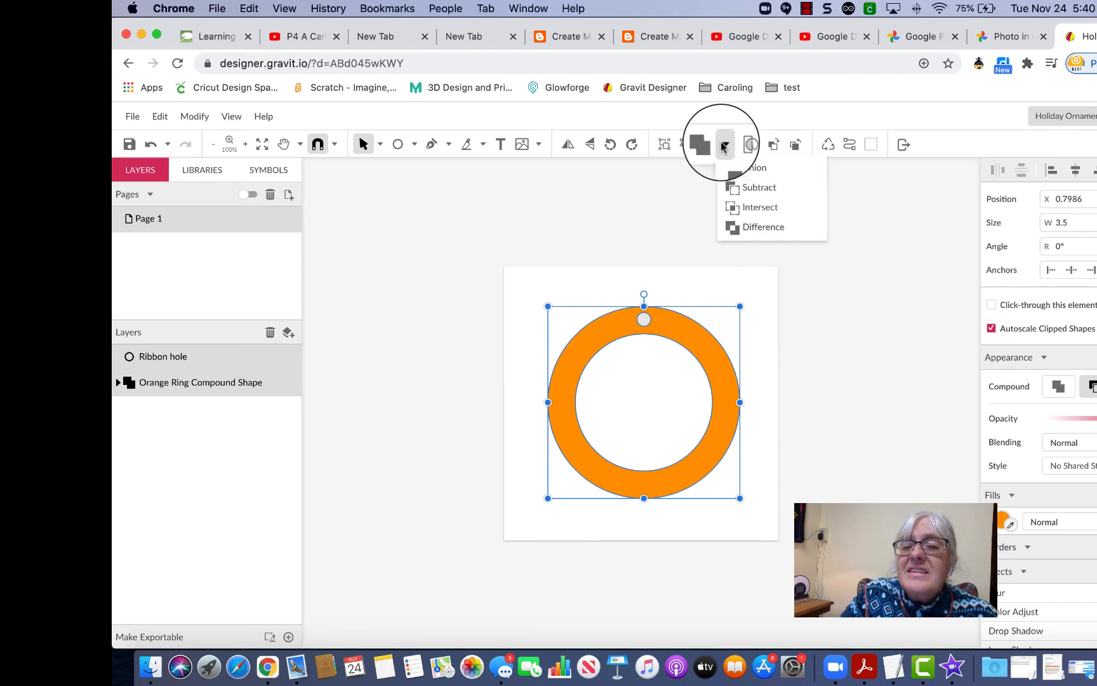
left_click(739, 185)
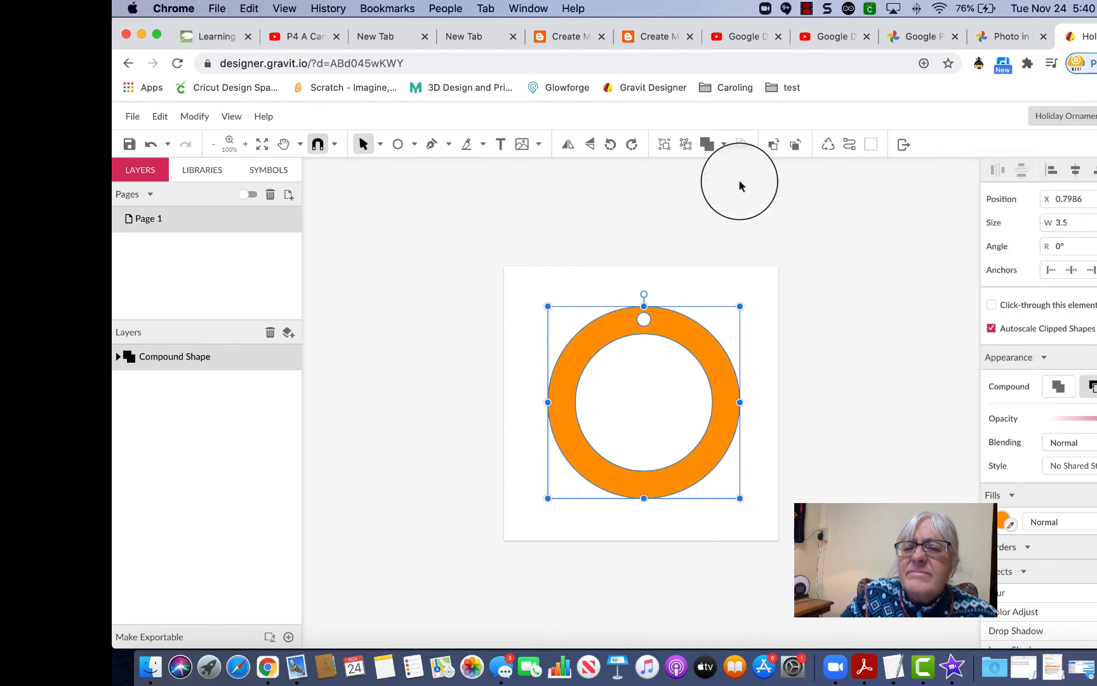
left_click(819, 276)
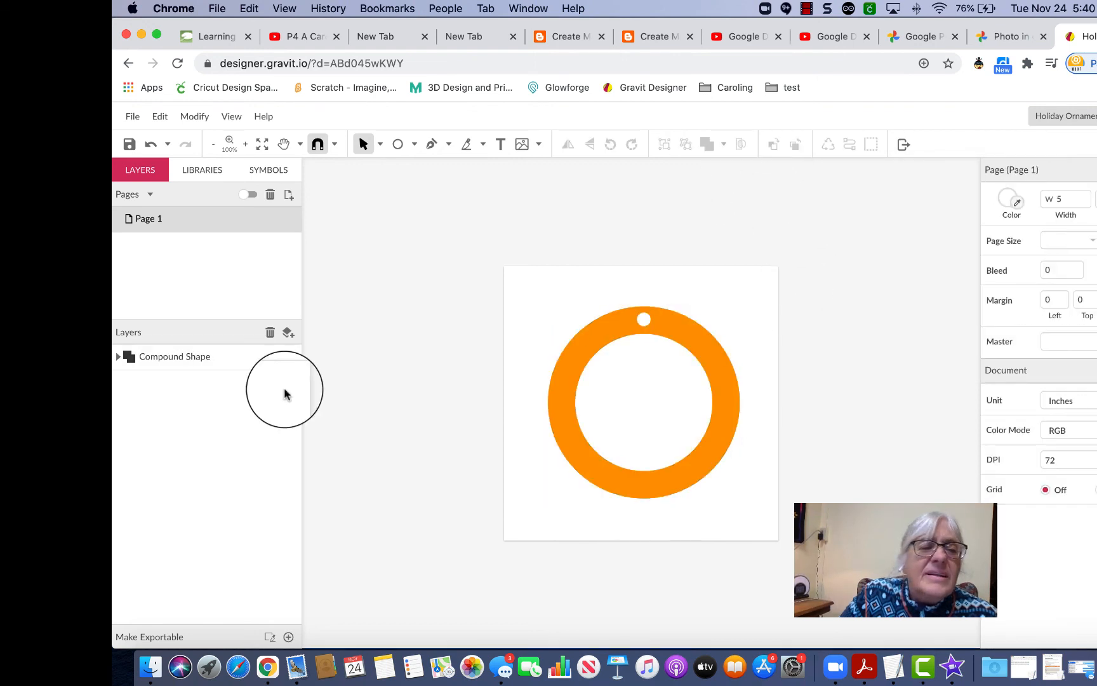
left_click(115, 357)
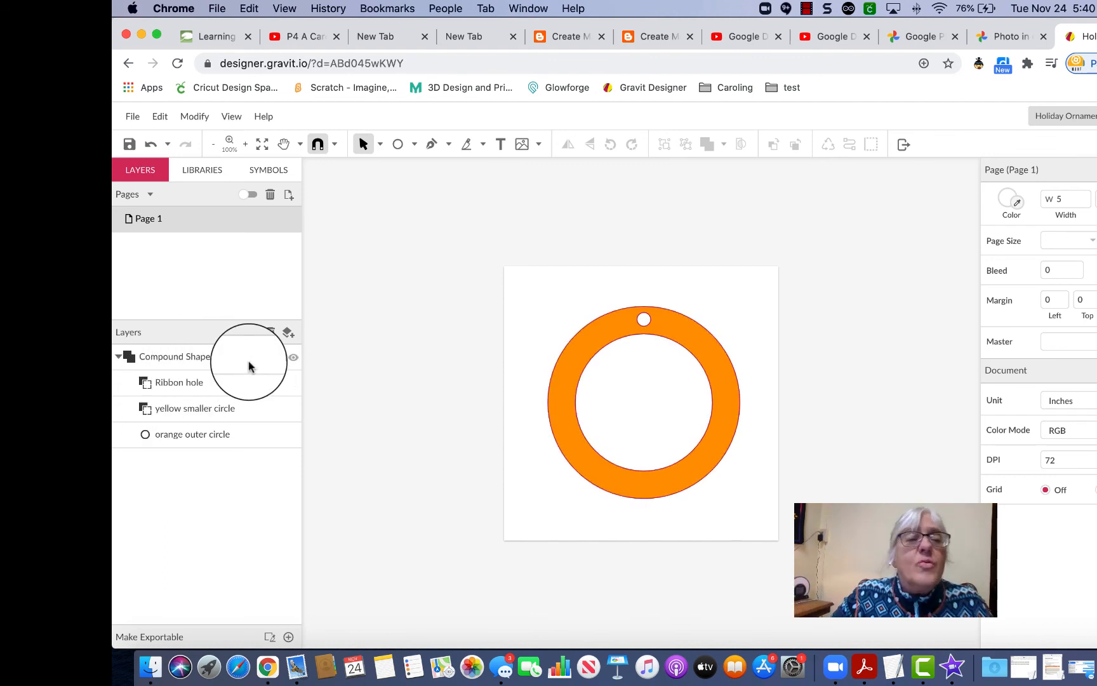
Rename the Compound Shape layer to 'Ornament base' and collapse it to a single layer.
double_click(183, 359)
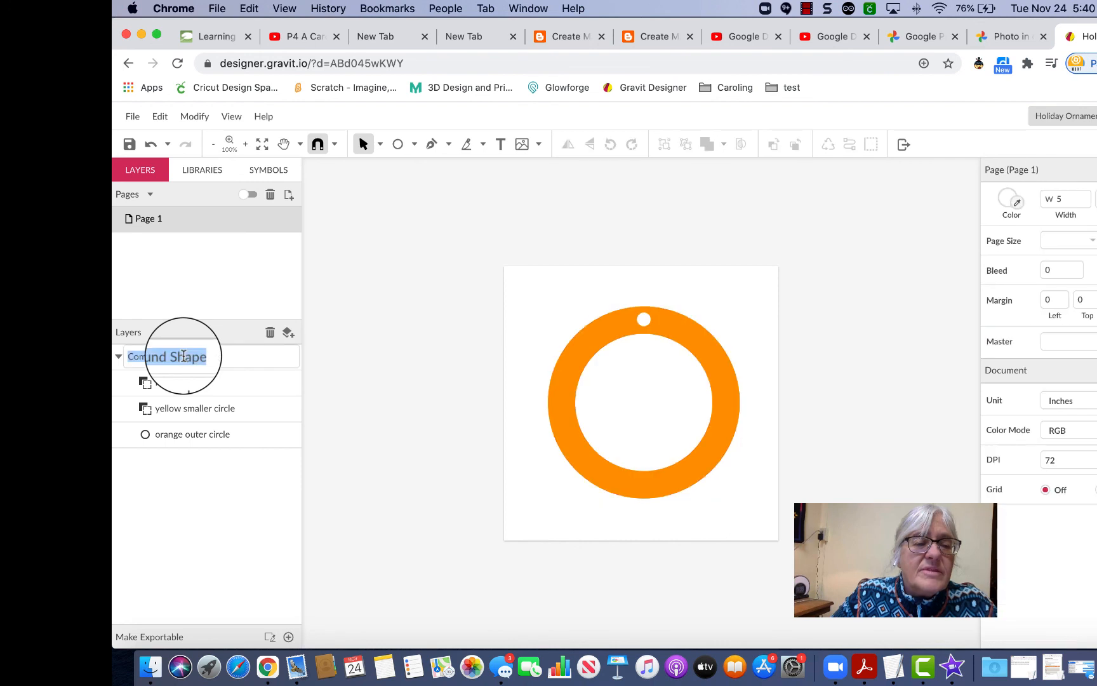
type("O")
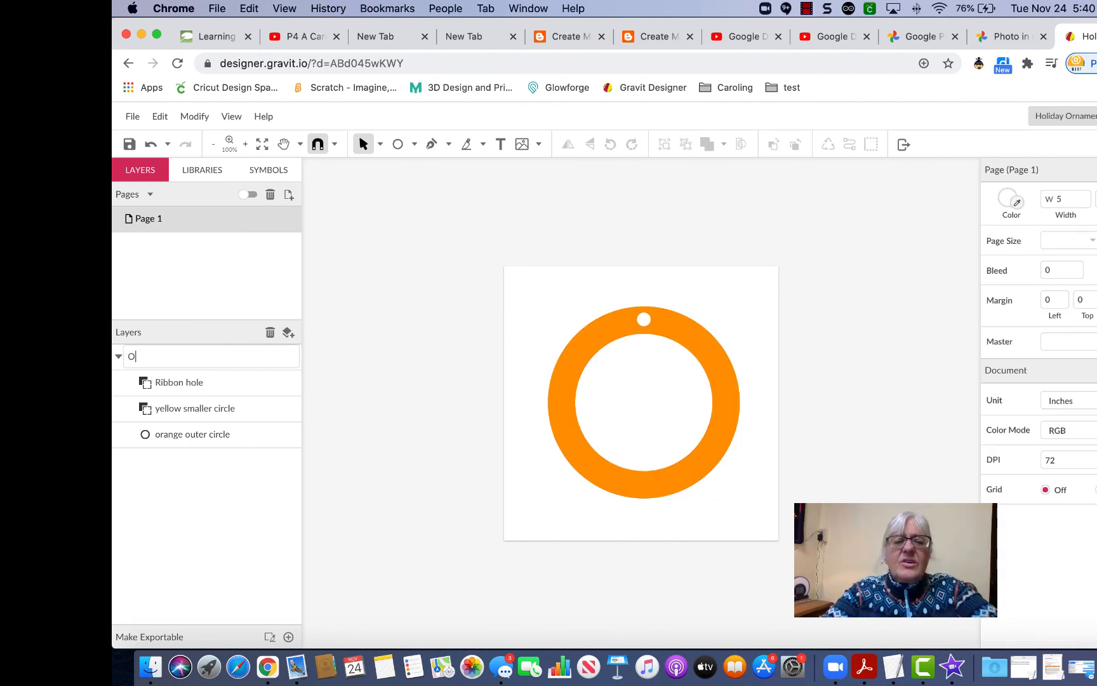
type("rnament base")
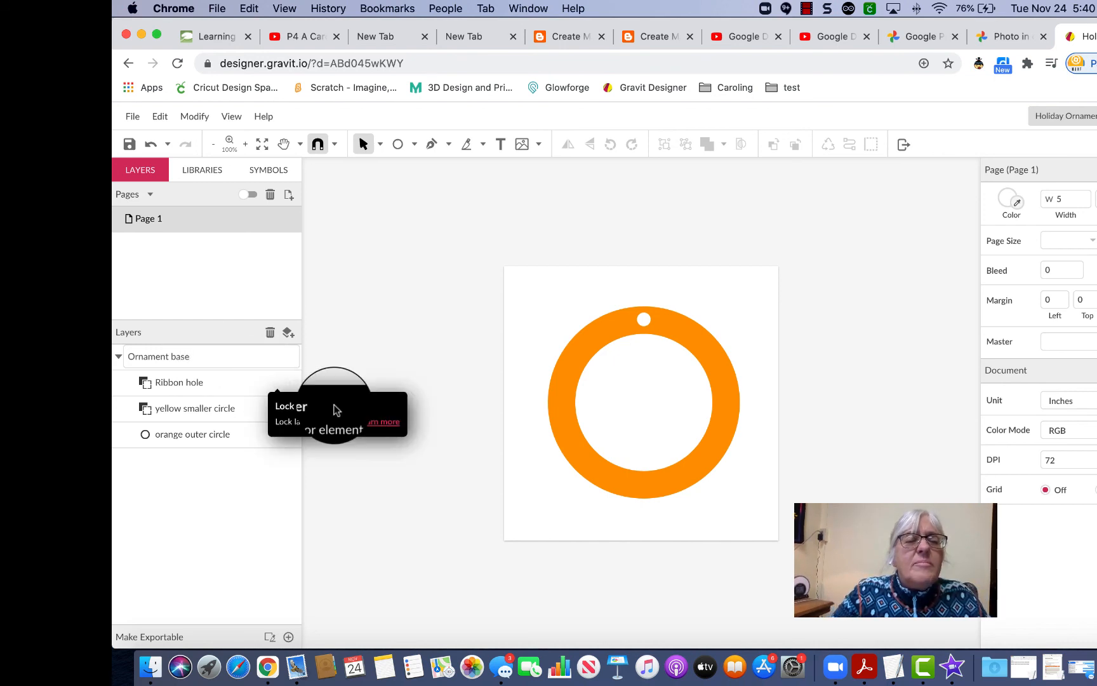
left_click(406, 512)
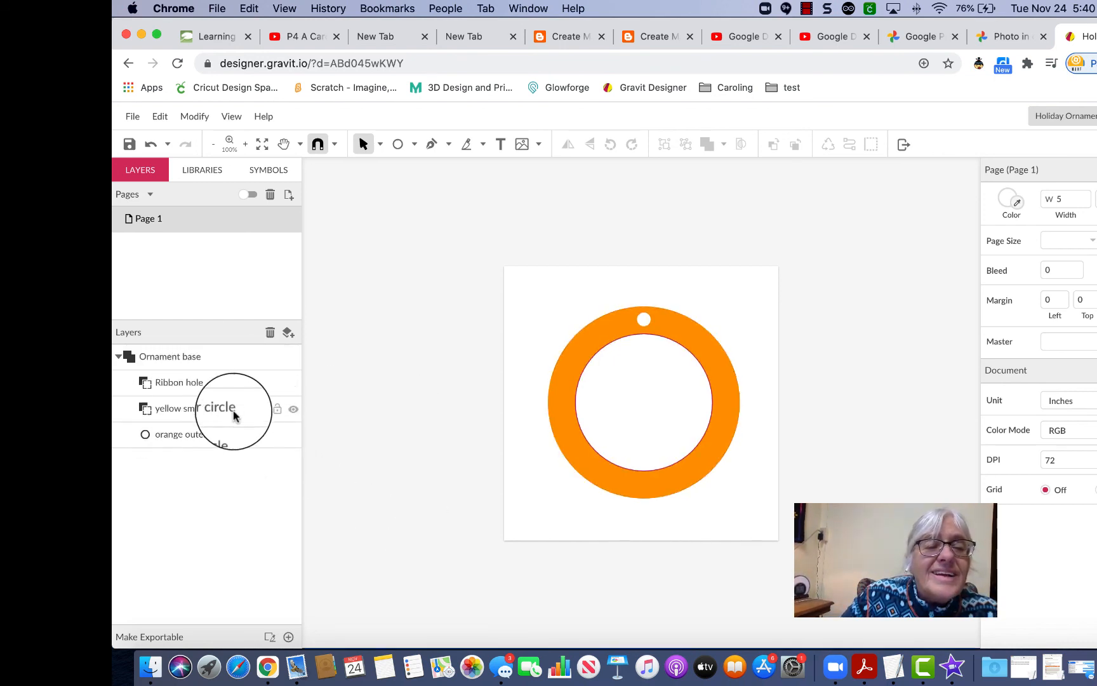
left_click(117, 356)
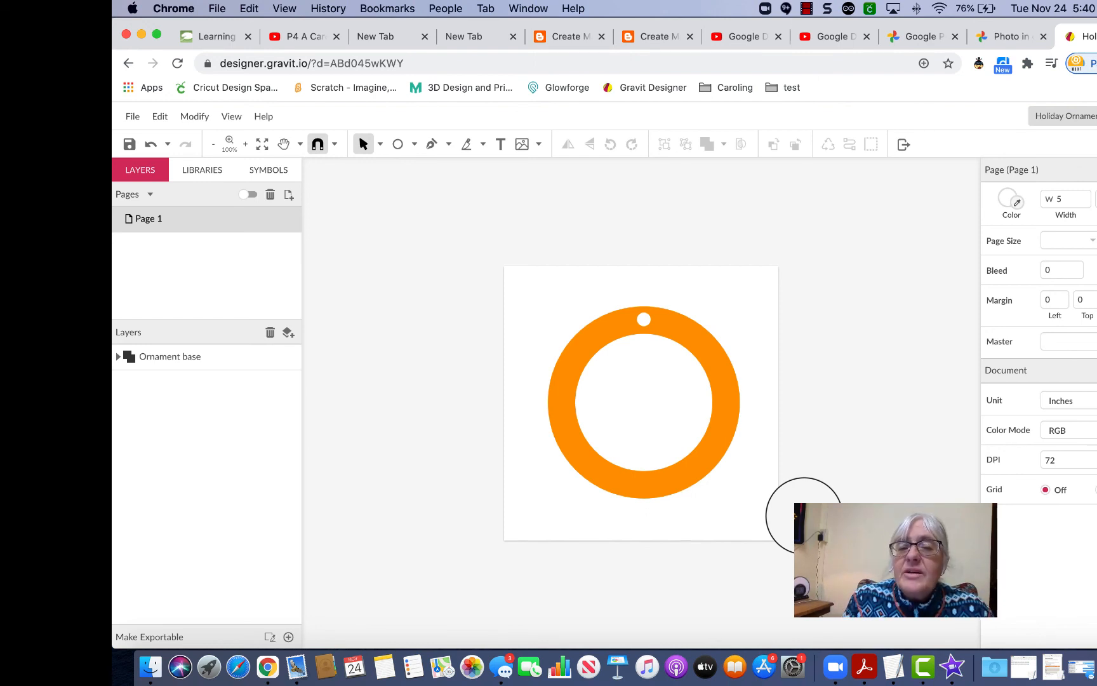
left_click(808, 9)
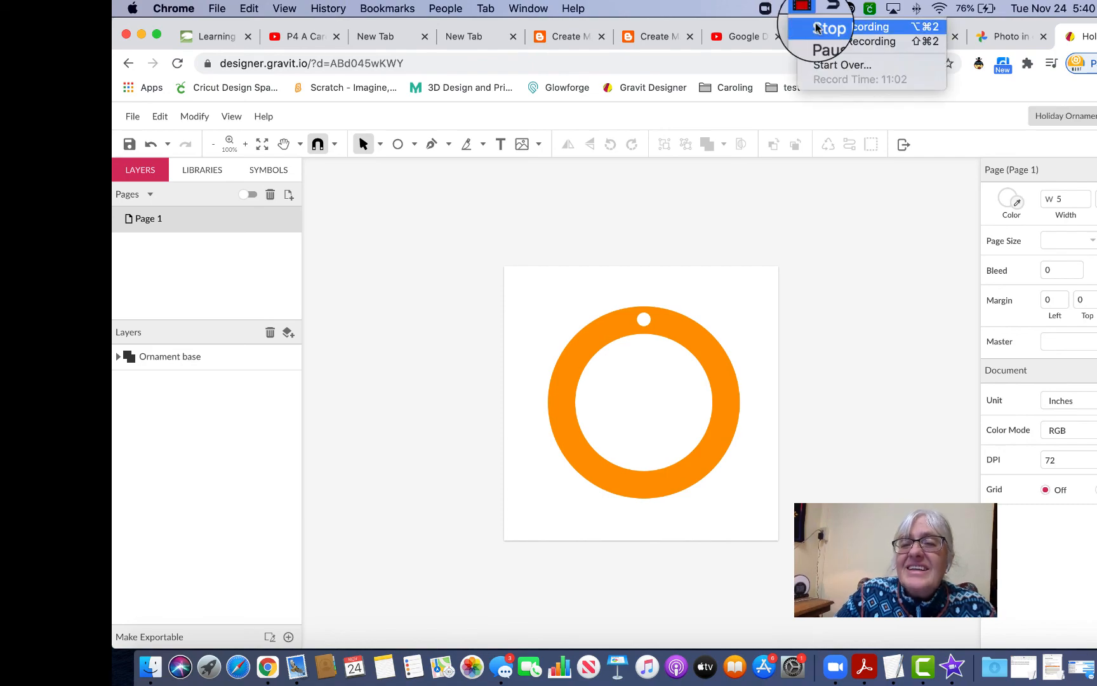